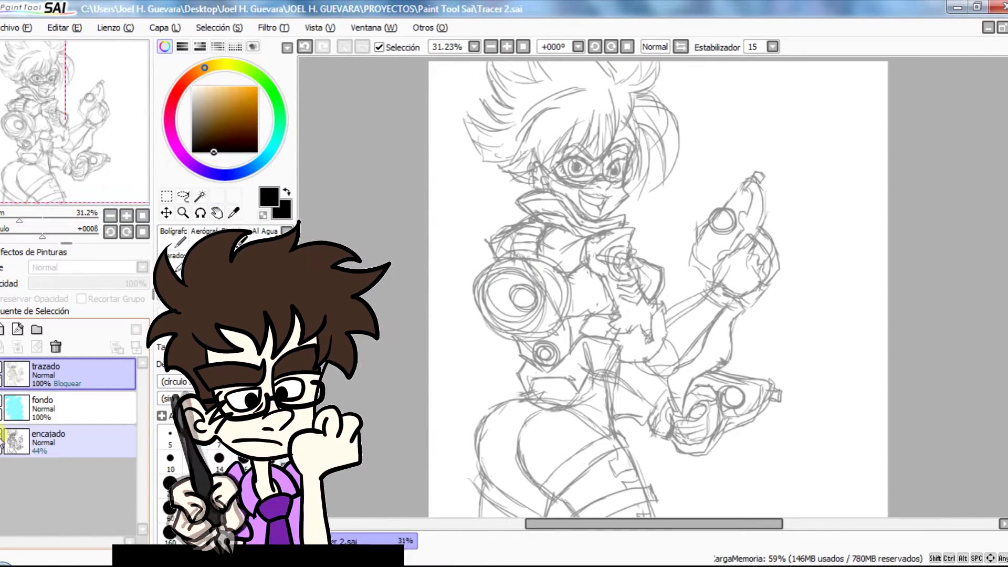
# Step: Hide the encajado sketch layer and show the fondo backdrop and trazado line art layers
pyautogui.click(2, 415)
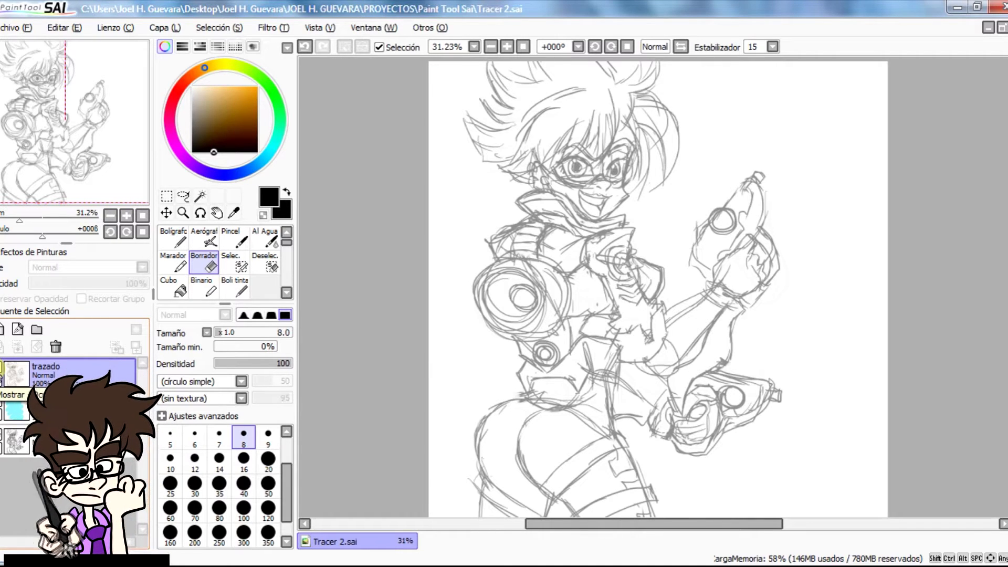
pyautogui.click(1, 367)
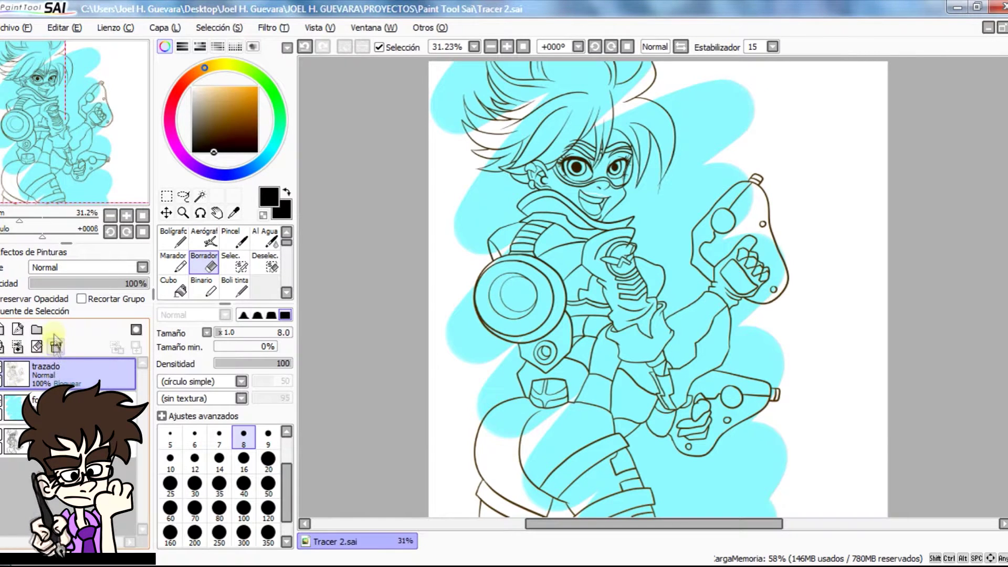
# Step: Add a new layer named "color" directly below the trazado layer, keeping trazado as the active layer
pyautogui.click(3, 332)
pyautogui.moveTo(79, 374); pyautogui.dragTo(79, 408)
pyautogui.doubleClick(78, 406)
pyautogui.write('color')
pyautogui.press('Return')
pyautogui.click(136, 362)
# Step: Select the hair and eyebrow areas on the trazado layer with the Magic Wand at a color difference of ±169
pyautogui.click(200, 196)
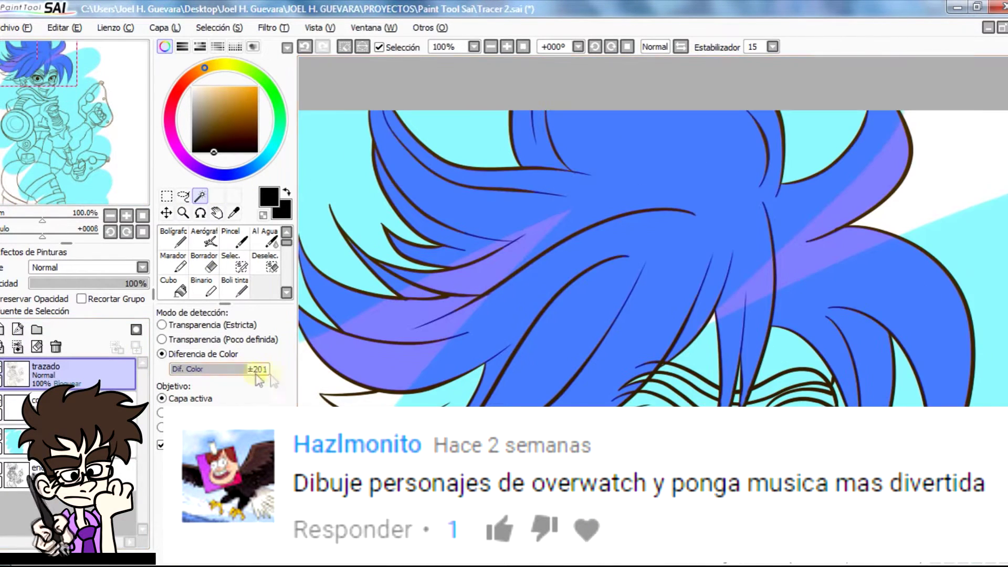
pyautogui.hotkey('ctrl', 'd')
pyautogui.click(609, 173)
pyautogui.hotkey('ctrl', 'd')
pyautogui.click(236, 369)
pyautogui.click(592, 242)
pyautogui.click(393, 281)
pyautogui.click(526, 156)
pyautogui.click(463, 395)
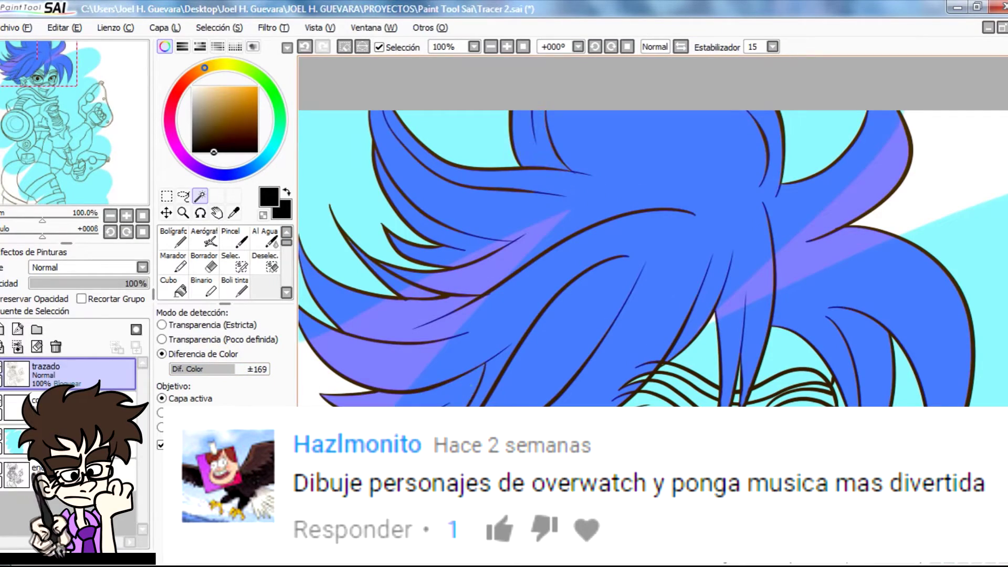
pyautogui.moveTo(720, 338); pyautogui.dragTo(682, 219)
pyautogui.click(638, 285)
pyautogui.click(774, 279)
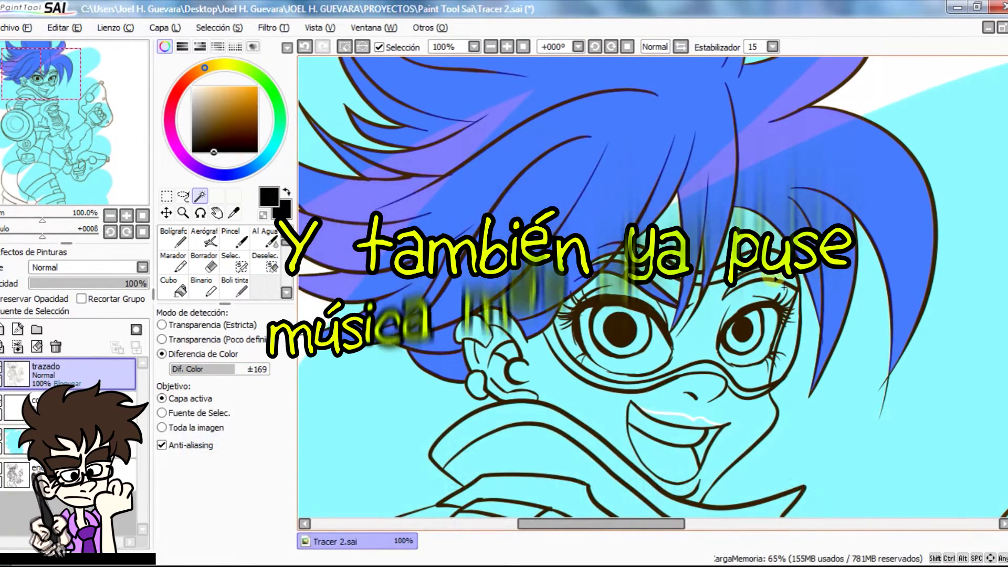
# Step: Touch up the missed spots of the hair selection, especially the narrow strand tips, with the Selec. brush at size 3
pyautogui.scroll(1, 594, 271)
pyautogui.scroll(-3, 593, 271)
pyautogui.scroll(1, 594, 271)
pyautogui.click(235, 262)
pyautogui.scroll(3, 589, 263)
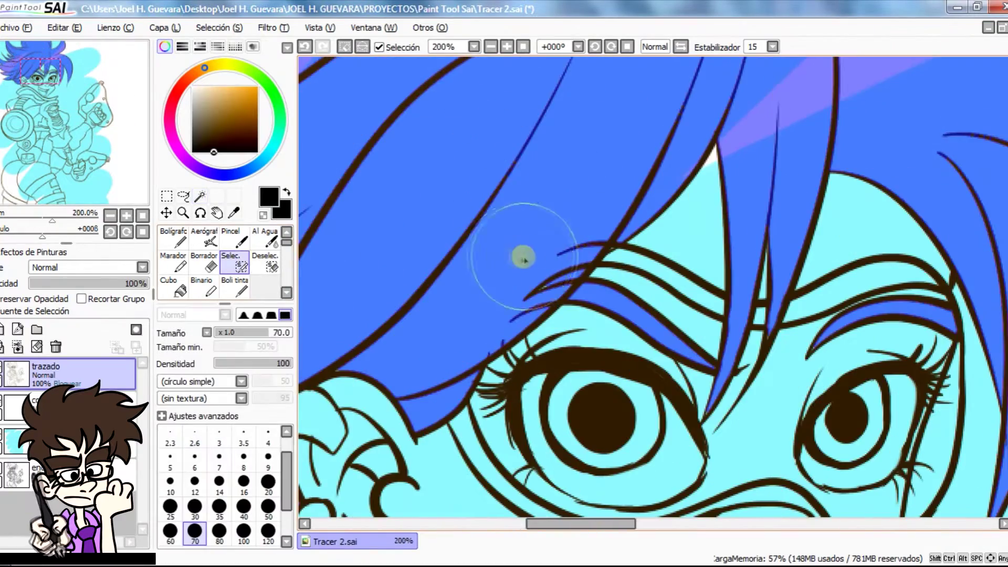
pyautogui.scroll(-2, 656, 303)
pyautogui.scroll(3, 389, 196)
pyautogui.scroll(1, 404, 236)
pyautogui.click(219, 436)
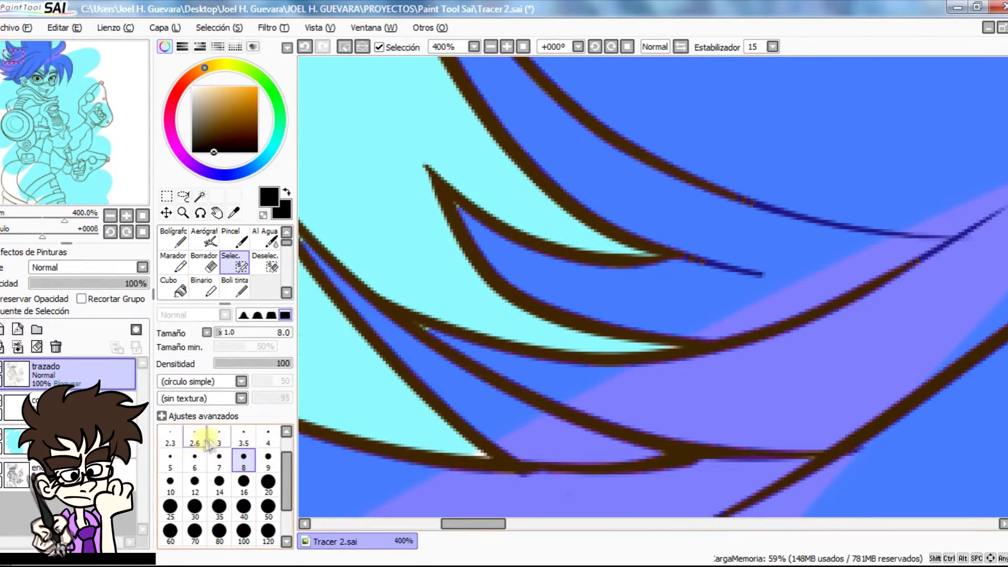
pyautogui.scroll(-3, 424, 331)
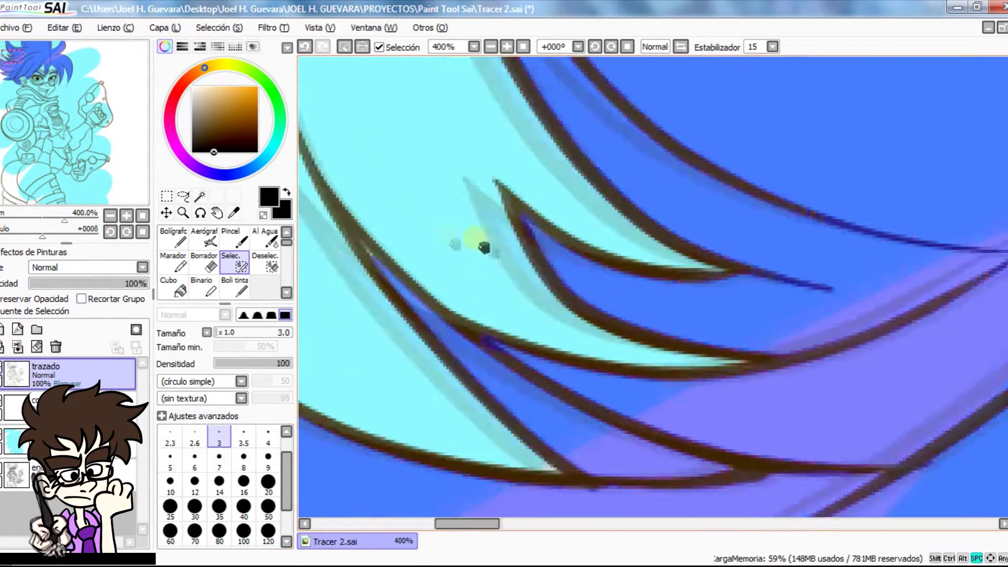
pyautogui.scroll(-3, 435, 274)
pyautogui.scroll(-1, 609, 273)
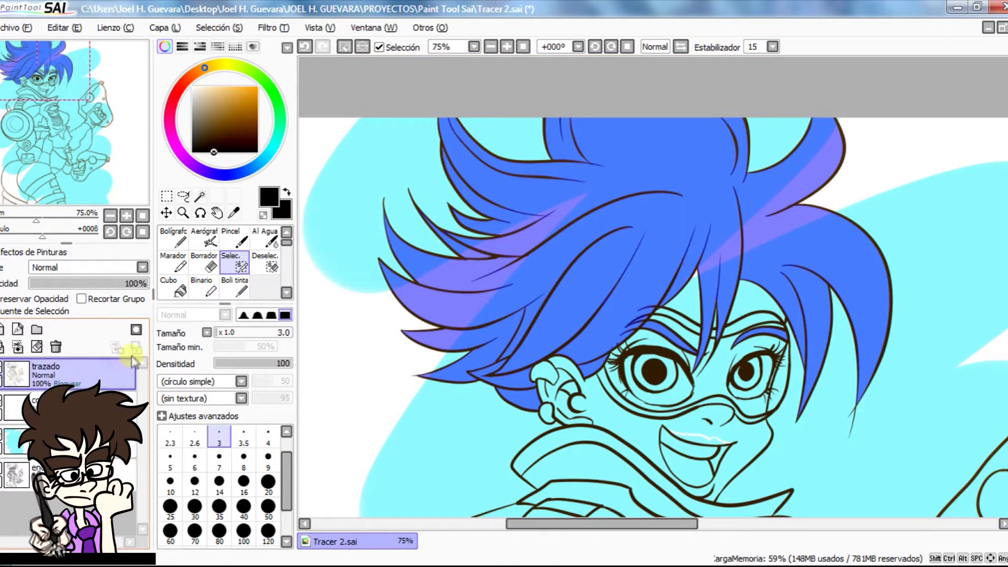
# Step: Paint the selected hair and eyebrows muted brown on the color layer with the Bolígrafo brush and clear the selection
pyautogui.click(196, 72)
pyautogui.click(212, 131)
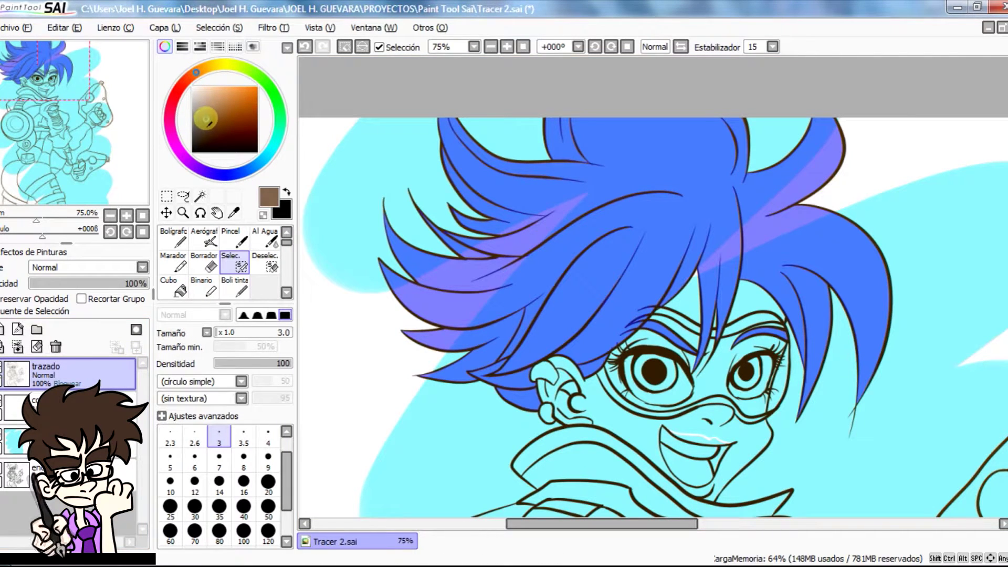
pyautogui.click(74, 403)
pyautogui.click(174, 239)
pyautogui.moveTo(541, 265); pyautogui.dragTo(754, 387)
pyautogui.moveTo(560, 262); pyautogui.dragTo(735, 278)
pyautogui.hotkey('ctrl', 'd')
# Step: Sample the cyan backdrop color and switch to the fondo layer with the Bolígrafo brush around the mouth
pyautogui.moveTo(656, 375); pyautogui.dragTo(592, 243)
pyautogui.click(233, 212)
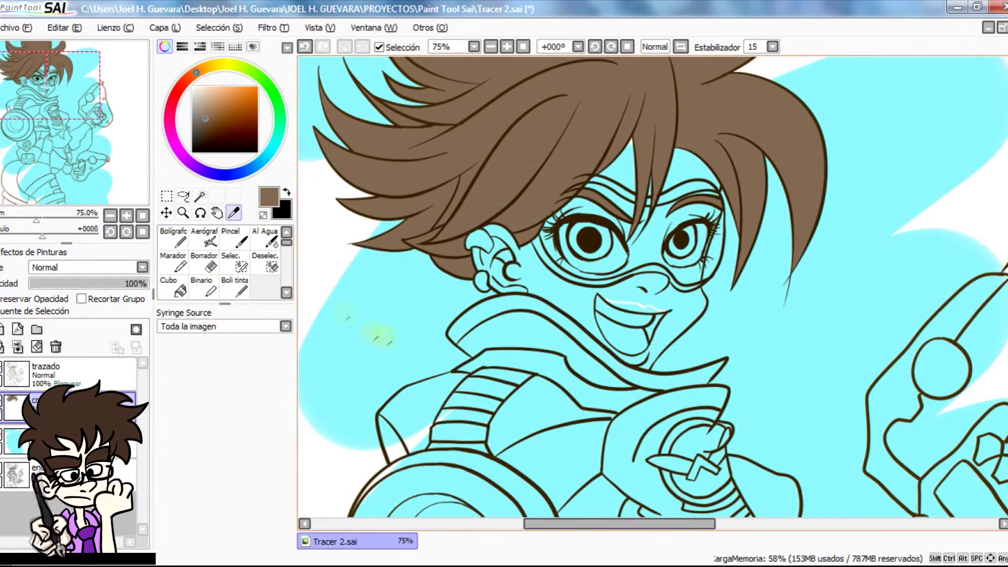
pyautogui.click(387, 344)
pyautogui.click(79, 441)
pyautogui.click(177, 240)
pyautogui.keyDown('ctrl'); pyautogui.click(639, 312); pyautogui.keyUp('ctrl')
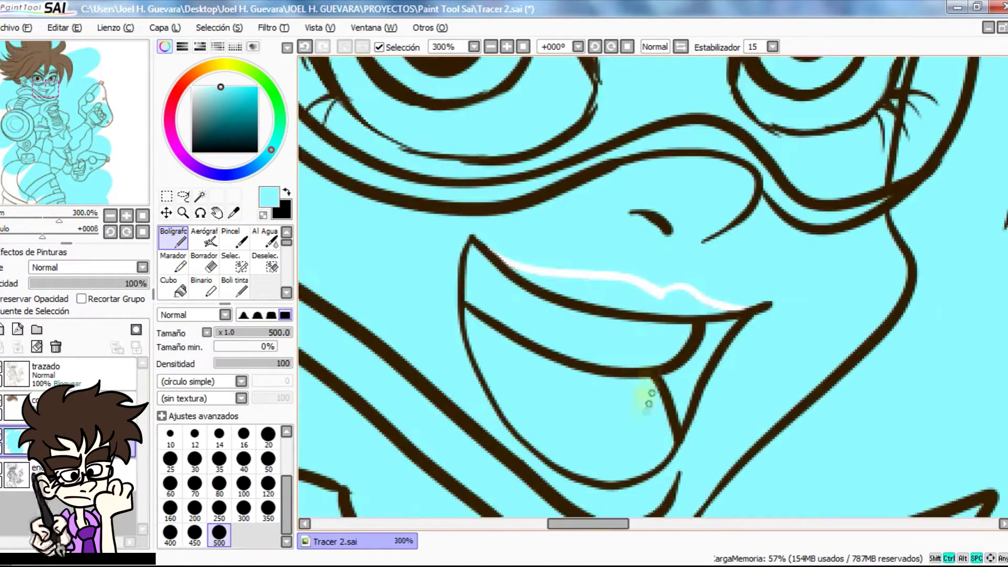
pyautogui.keyDown('ctrl'); pyautogui.keyDown('alt'); pyautogui.click(639, 360); pyautogui.keyUp('alt'); pyautogui.keyUp('ctrl')
pyautogui.moveTo(640, 360); pyautogui.dragTo(658, 289)
# Step: Select the main face and ear skin areas, including around the eyes, on the trazado layer with the Magic Wand
pyautogui.click(110, 377)
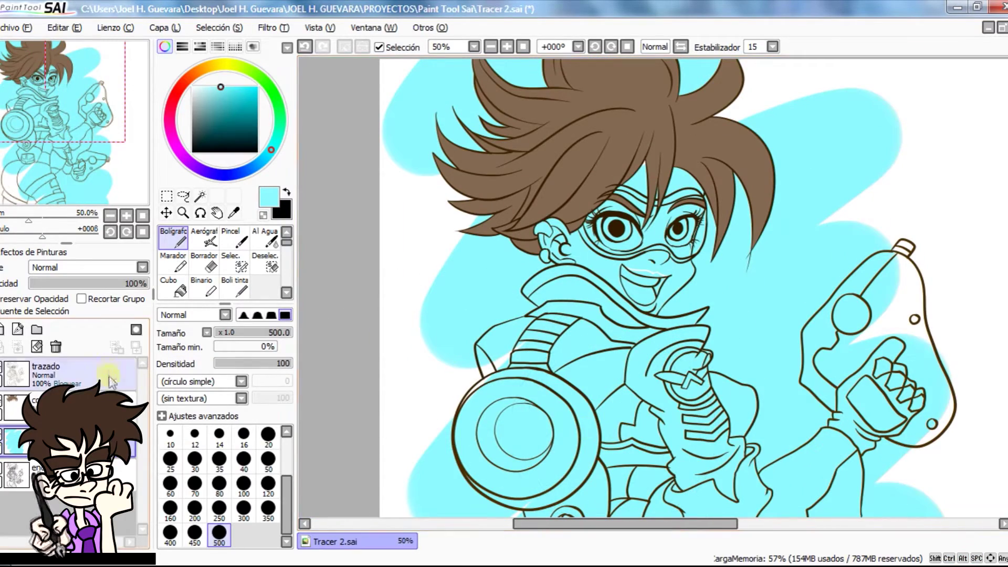
pyautogui.click(201, 196)
pyautogui.click(613, 265)
pyautogui.click(561, 241)
pyautogui.click(679, 182)
pyautogui.click(658, 234)
pyautogui.click(616, 207)
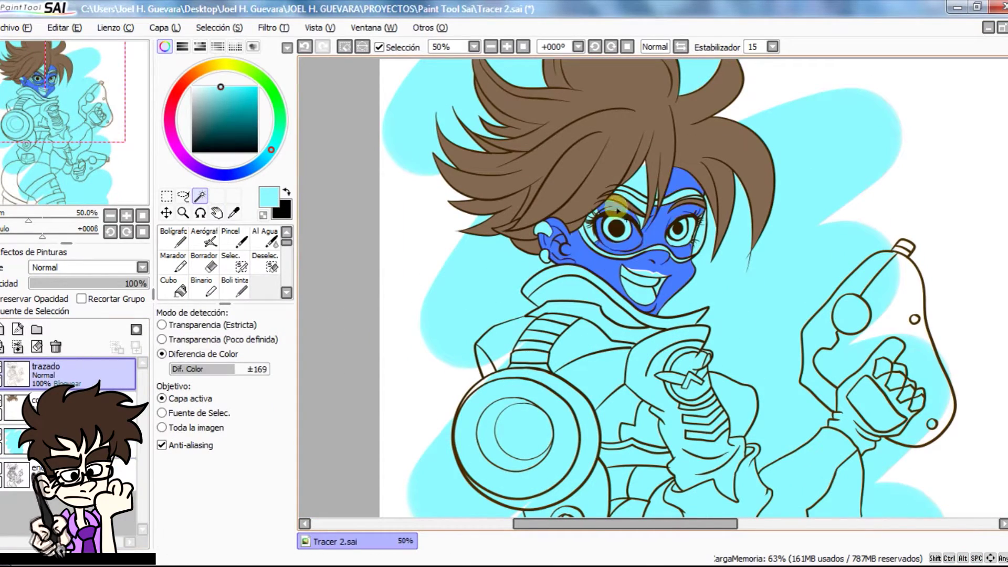
pyautogui.click(643, 184)
pyautogui.click(642, 220)
pyautogui.click(703, 236)
# Step: Add the remaining small skin areas around the eyes, forehead and hair strands to the selection
pyautogui.keyDown('ctrl'); pyautogui.click(638, 265); pyautogui.keyUp('ctrl')
pyautogui.keyDown('ctrl'); pyautogui.click(612, 241); pyautogui.keyUp('ctrl')
pyautogui.keyDown('ctrl'); pyautogui.click(588, 239); pyautogui.keyUp('ctrl')
pyautogui.click(567, 190)
pyautogui.click(576, 162)
pyautogui.click(616, 136)
pyautogui.click(609, 151)
pyautogui.click(637, 153)
pyautogui.click(540, 209)
# Step: Fill the gaps in the face and ear selection with the Selec. brush at sizes 9 and 6
pyautogui.click(241, 266)
pyautogui.click(268, 460)
pyautogui.moveTo(567, 223); pyautogui.dragTo(547, 223)
pyautogui.moveTo(597, 193); pyautogui.dragTo(605, 335)
pyautogui.moveTo(608, 342); pyautogui.dragTo(648, 385)
pyautogui.moveTo(819, 209); pyautogui.dragTo(494, 111)
pyautogui.moveTo(667, 226)
pyautogui.mouseDown()
pyautogui.moveTo(671, 289)
pyautogui.moveTo(673, 252)
pyautogui.mouseUp()
pyautogui.moveTo(919, 263); pyautogui.dragTo(502, 258)
pyautogui.moveTo(562, 310); pyautogui.dragTo(599, 299)
pyautogui.hotkey('ctrl', 'z')
pyautogui.moveTo(717, 79)
pyautogui.mouseDown()
pyautogui.moveTo(619, 137)
pyautogui.moveTo(636, 106)
pyautogui.moveTo(598, 180)
pyautogui.moveTo(544, 352)
pyautogui.mouseUp()
pyautogui.click(195, 460)
pyautogui.scroll(-7, 511, 320)
pyautogui.moveTo(511, 321); pyautogui.dragTo(574, 243)
# Step: Add the white upper-lip line to the skin selection and touch up its leftover spots
pyautogui.press('w')
pyautogui.scroll(3, 608, 254)
pyautogui.scroll(-1, 669, 152)
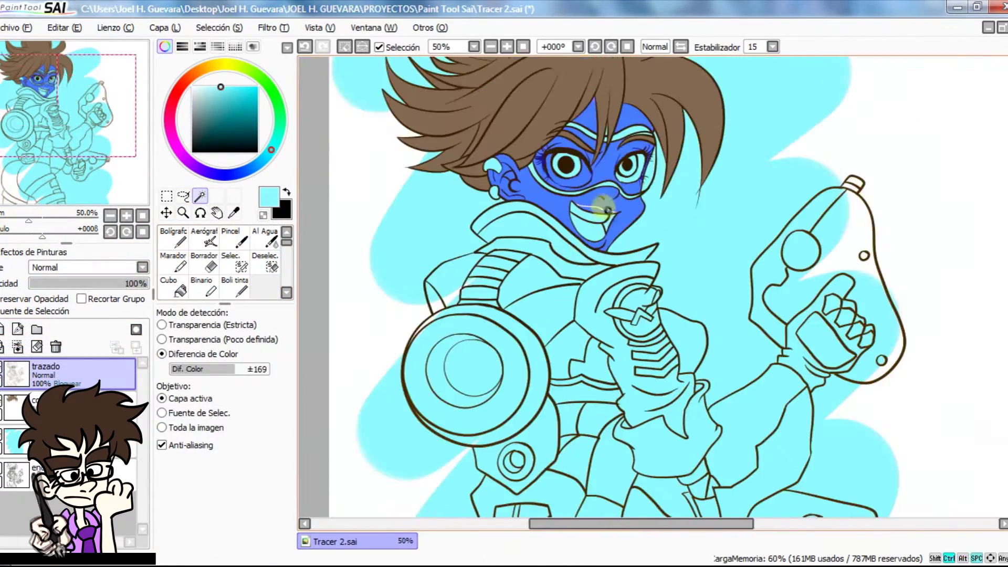
pyautogui.scroll(5, 619, 195)
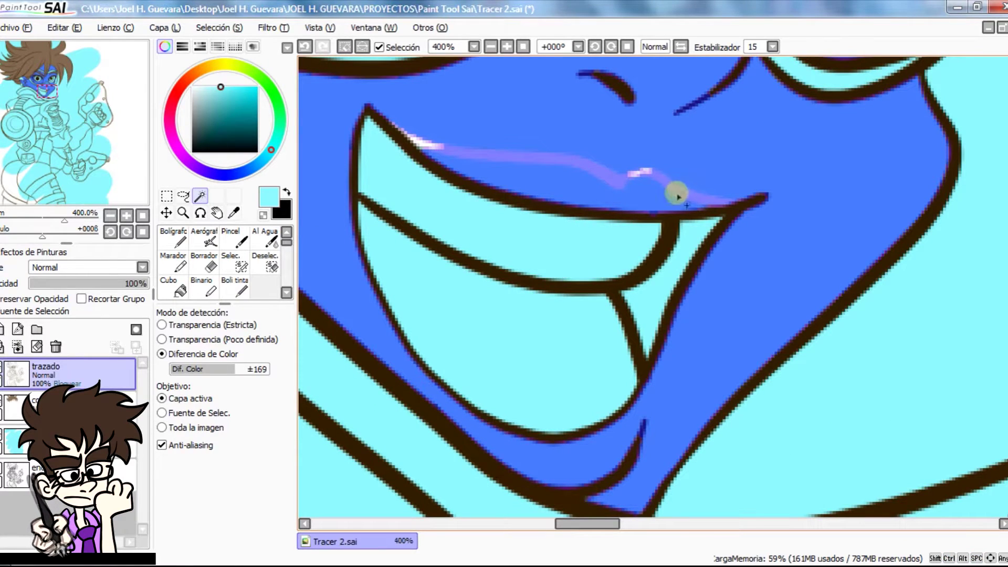
pyautogui.press('q')
pyautogui.scroll(-11, 513, 267)
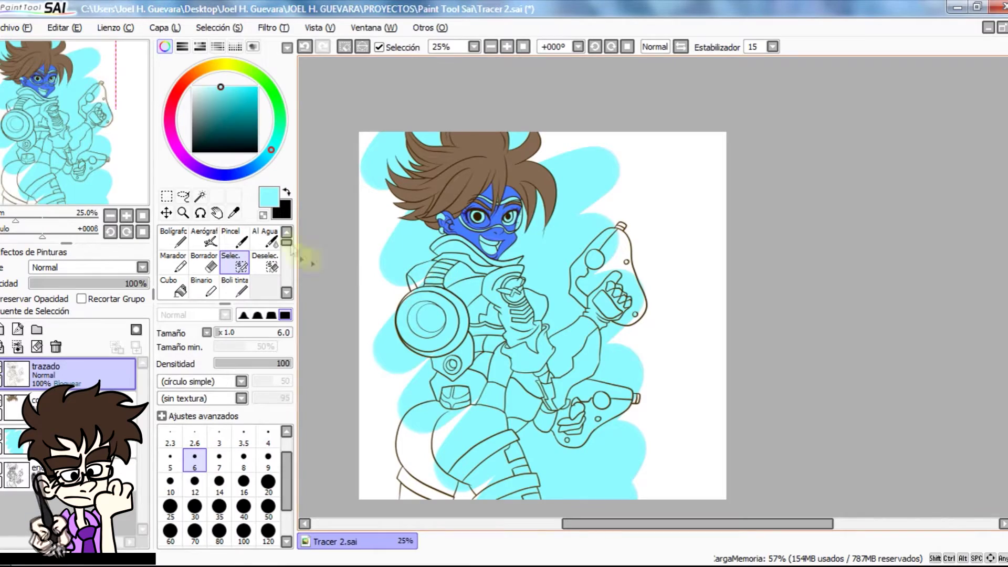
# Step: Paint the selected face and ear in a light peach skin tone on the color layer and clear the selection
pyautogui.click(199, 71)
pyautogui.click(209, 87)
pyautogui.moveTo(199, 73); pyautogui.dragTo(189, 78)
pyautogui.click(209, 87)
pyautogui.click(79, 407)
pyautogui.click(177, 239)
pyautogui.moveTo(467, 210)
pyautogui.mouseDown()
pyautogui.moveTo(522, 181)
pyautogui.moveTo(517, 247)
pyautogui.moveTo(567, 312)
pyautogui.moveTo(606, 315)
pyautogui.mouseUp()
pyautogui.hotkey('ctrl', 'd')
# Step: Select the whites of both eyes and the upper teeth on the trazado layer with the Magic Wand
pyautogui.scroll(5, 491, 266)
pyautogui.scroll(-2, 495, 270)
pyautogui.click(200, 196)
pyautogui.click(74, 377)
pyautogui.click(584, 228)
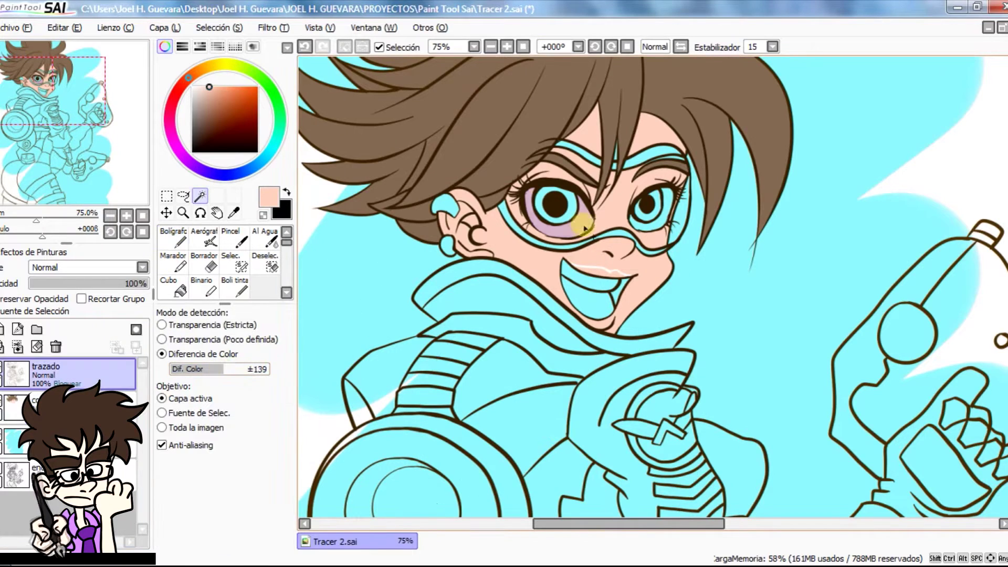
pyautogui.click(651, 221)
pyautogui.click(588, 275)
# Step: Paint the selected eye whites and teeth pure white on the color layer and clear the selection
pyautogui.click(192, 87)
pyautogui.click(92, 404)
pyautogui.click(174, 239)
pyautogui.moveTo(463, 231)
pyautogui.mouseDown()
pyautogui.moveTo(578, 243)
pyautogui.moveTo(522, 266)
pyautogui.mouseUp()
pyautogui.hotkey('ctrl', 'd')
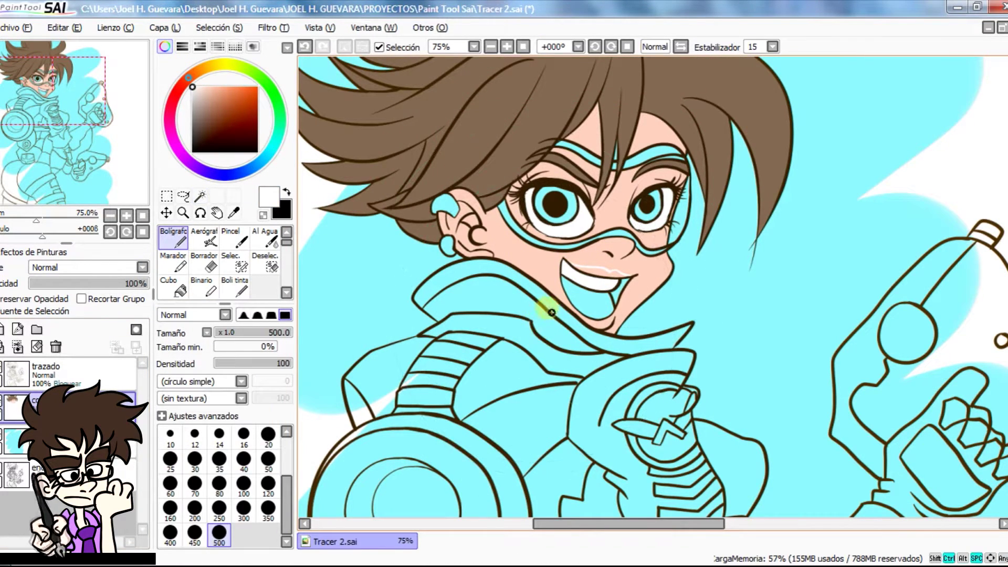
# Step: Choose a saturated yellow-orange and select the leggings areas on the trazado layer with the Magic Wand
pyautogui.scroll(-3, 550, 311)
pyautogui.moveTo(540, 375); pyautogui.dragTo(531, 265)
pyautogui.click(228, 65)
pyautogui.click(257, 87)
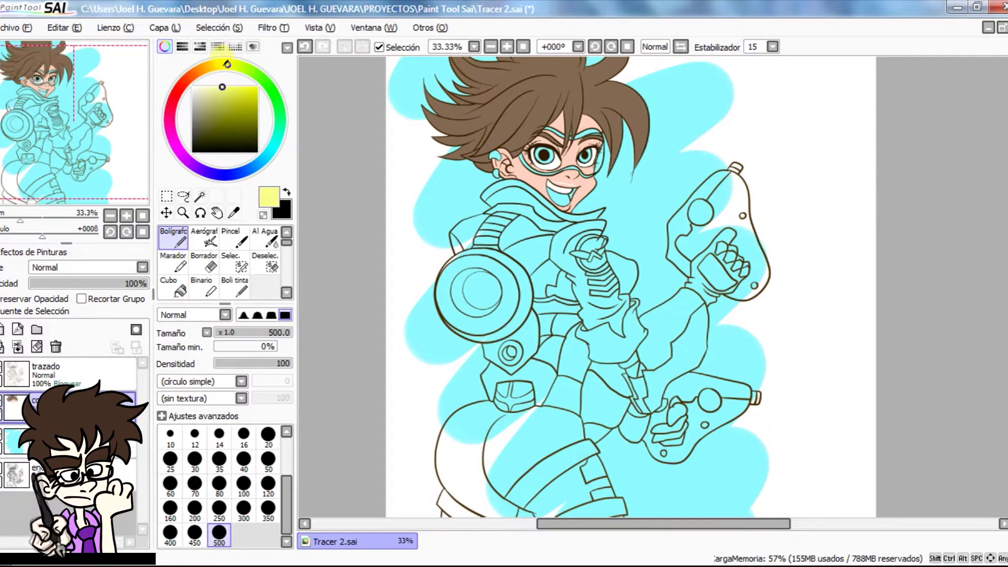
pyautogui.moveTo(227, 64); pyautogui.dragTo(208, 67)
pyautogui.click(98, 367)
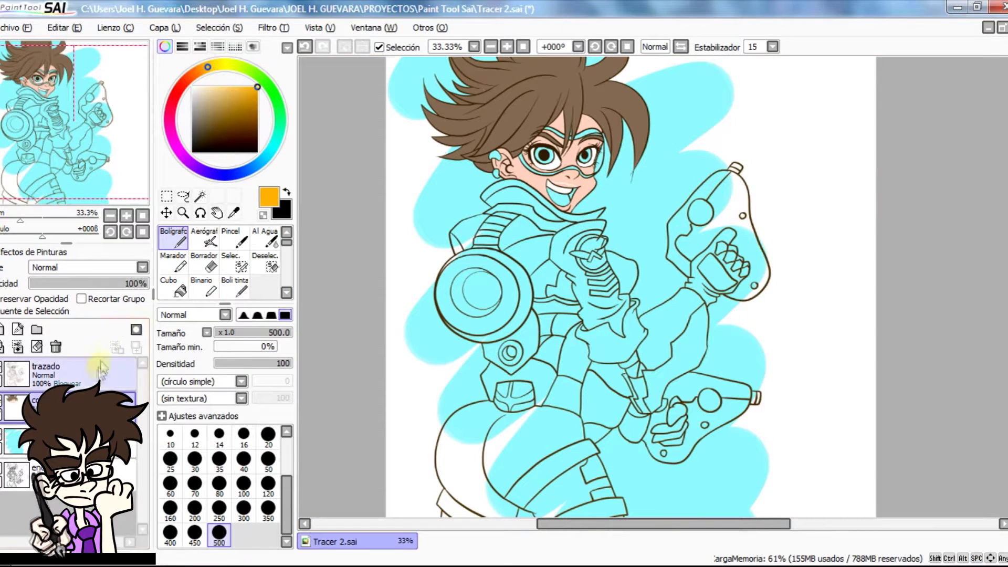
pyautogui.click(202, 199)
pyautogui.moveTo(537, 308); pyautogui.dragTo(503, 216)
pyautogui.click(496, 362)
pyautogui.click(527, 414)
pyautogui.click(428, 433)
pyautogui.click(563, 437)
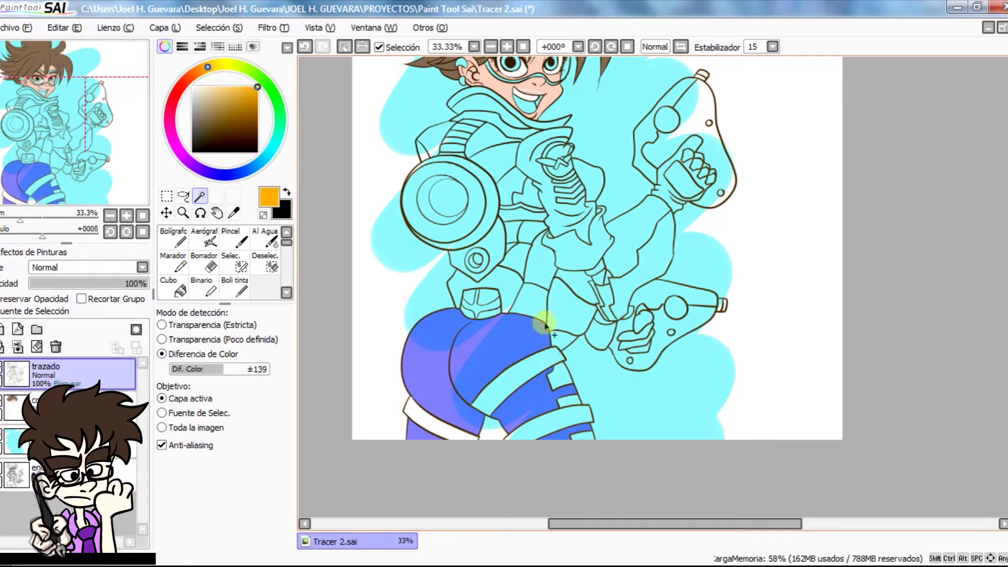
# Step: Paint the selected leggings yellow-orange on the color layer and clear the selection
pyautogui.click(113, 402)
pyautogui.click(175, 235)
pyautogui.moveTo(418, 329)
pyautogui.mouseDown()
pyautogui.moveTo(609, 443)
pyautogui.moveTo(575, 397)
pyautogui.mouseUp()
pyautogui.hotkey('ctrl', 'd')
# Step: Select the jacket's inner collar and near sleeve sections on the trazado layer with the Magic Wand
pyautogui.click(116, 376)
pyautogui.click(199, 196)
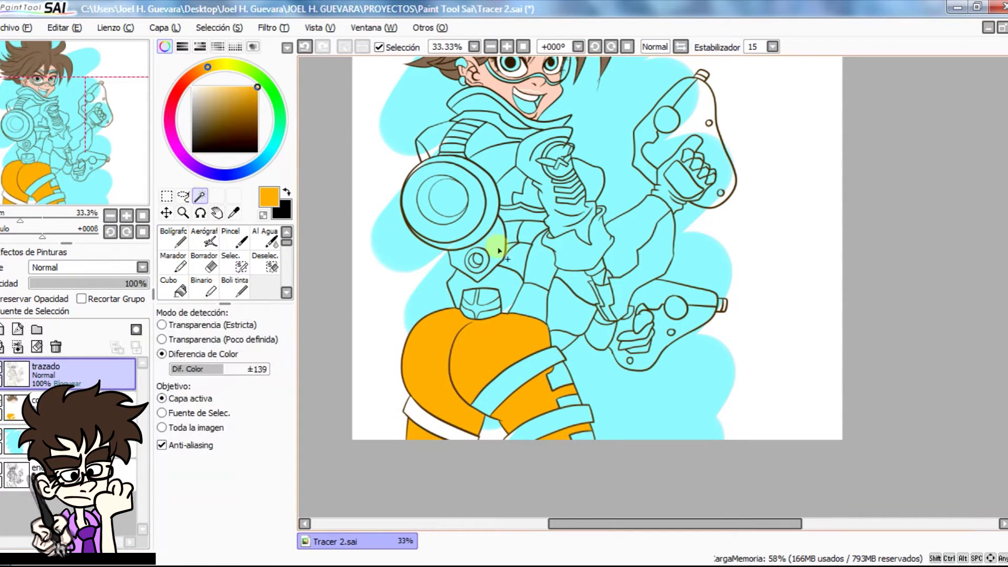
pyautogui.moveTo(518, 234); pyautogui.dragTo(496, 296)
pyautogui.click(483, 172)
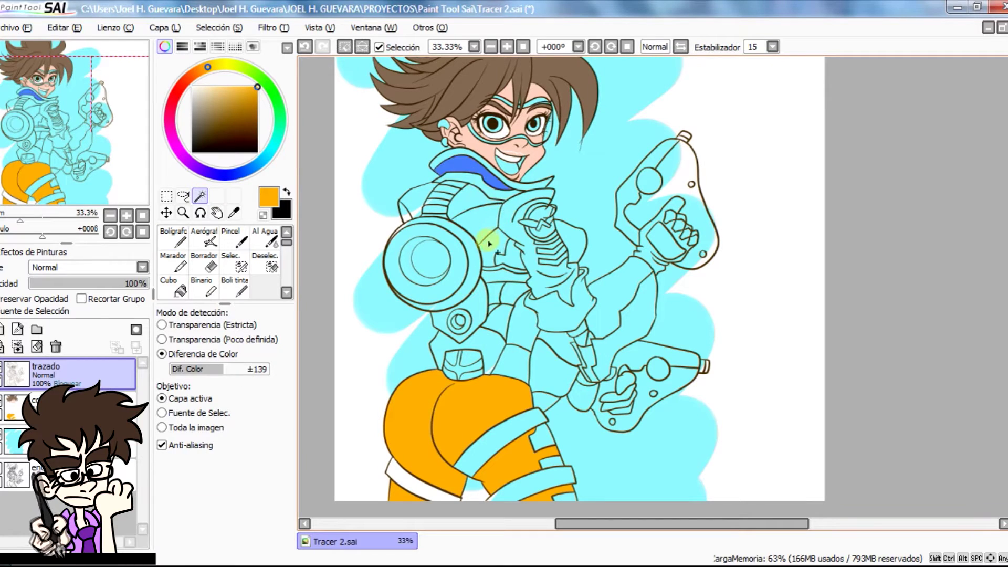
pyautogui.click(545, 220)
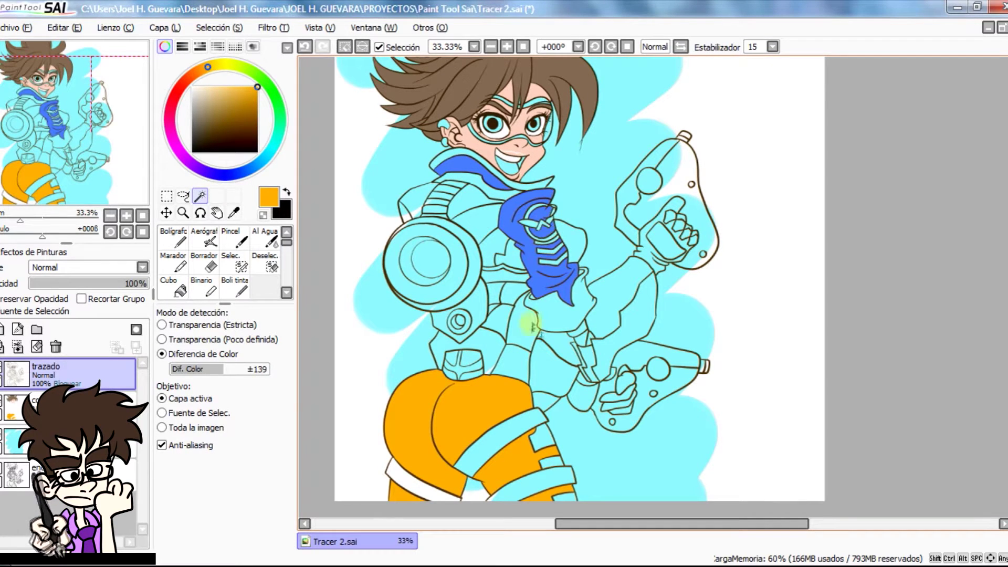
pyautogui.click(561, 273)
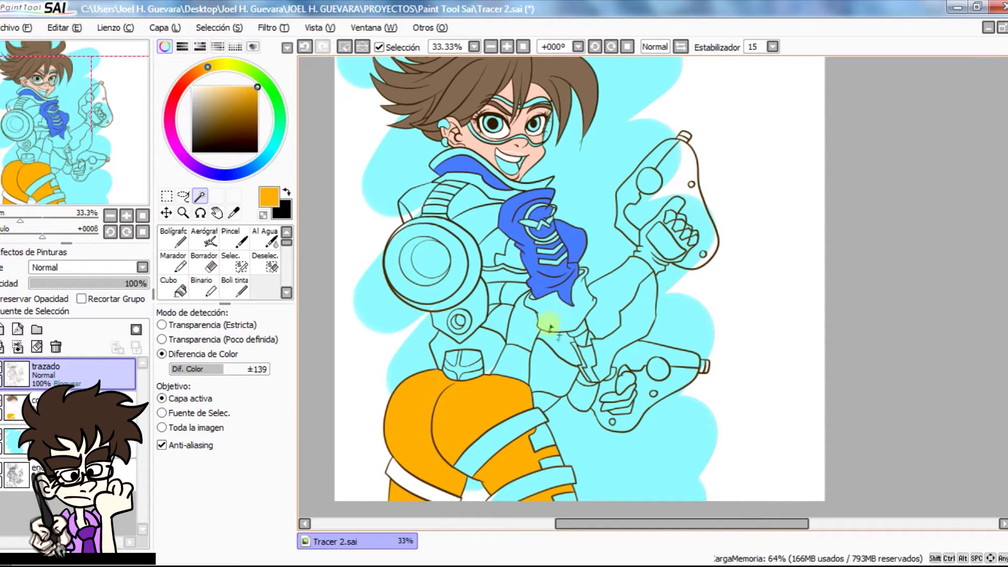
# Step: Paint the selected jacket collar and sleeve light brown on the color layer and clear the selection
pyautogui.click(195, 73)
pyautogui.click(210, 112)
pyautogui.moveTo(209, 92); pyautogui.dragTo(209, 107)
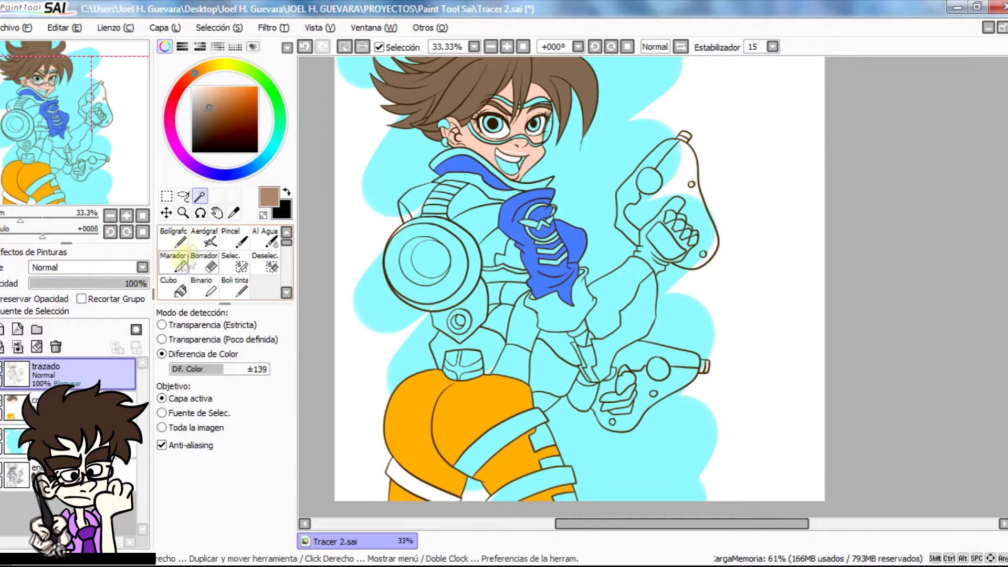
pyautogui.click(174, 240)
pyautogui.click(87, 403)
pyautogui.moveTo(436, 183)
pyautogui.mouseDown()
pyautogui.moveTo(587, 299)
pyautogui.moveTo(419, 207)
pyautogui.moveTo(488, 228)
pyautogui.moveTo(487, 251)
pyautogui.mouseUp()
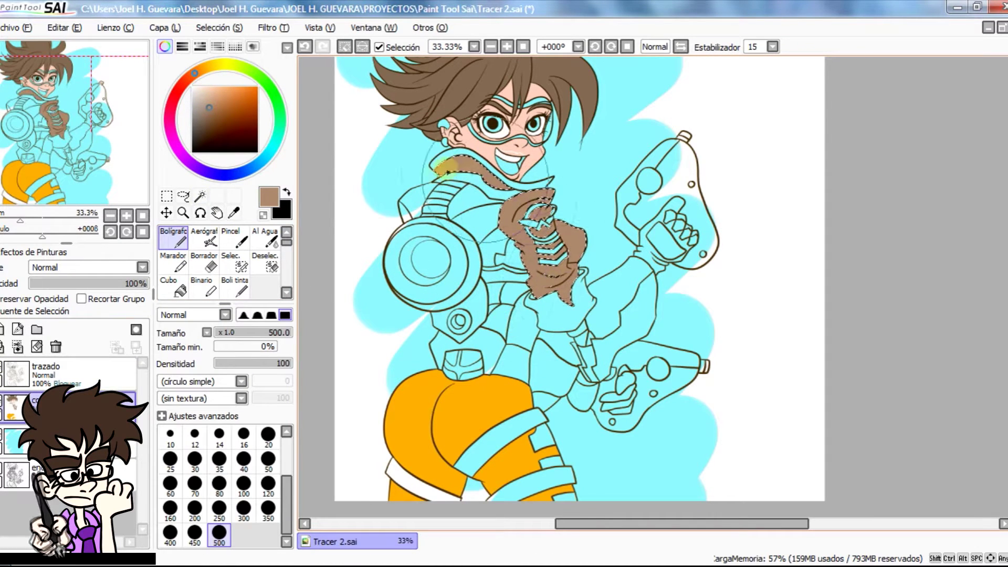
pyautogui.hotkey('ctrl', 'd')
# Step: Select the collar edge and the wide sleeve cuff on the trazado layer with the Magic Wand
pyautogui.click(201, 196)
pyautogui.click(553, 311)
pyautogui.hotkey('ctrl', 'd')
pyautogui.click(97, 376)
pyautogui.click(557, 310)
pyautogui.scroll(3, 547, 285)
pyautogui.click(502, 321)
pyautogui.click(649, 243)
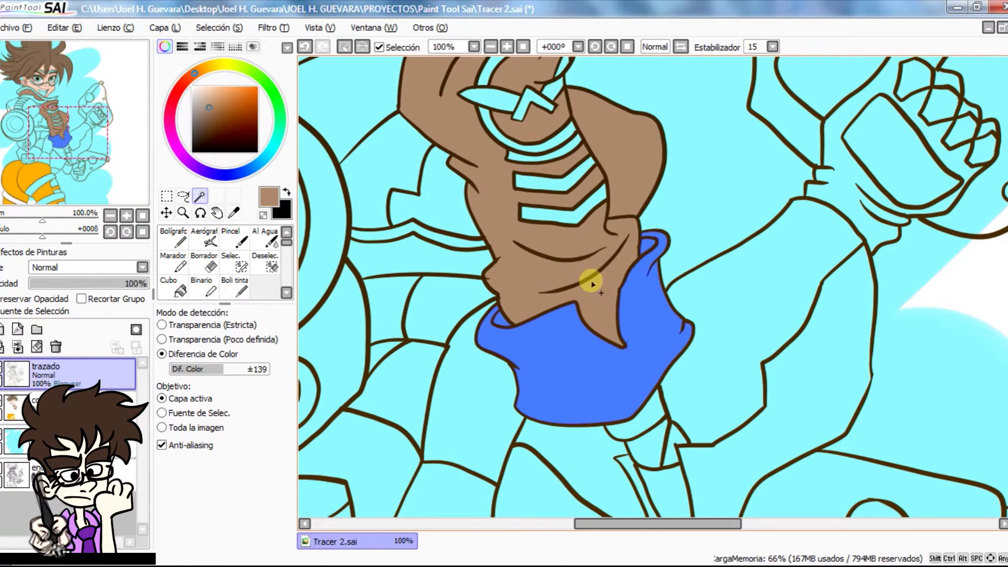
pyautogui.scroll(-3, 525, 281)
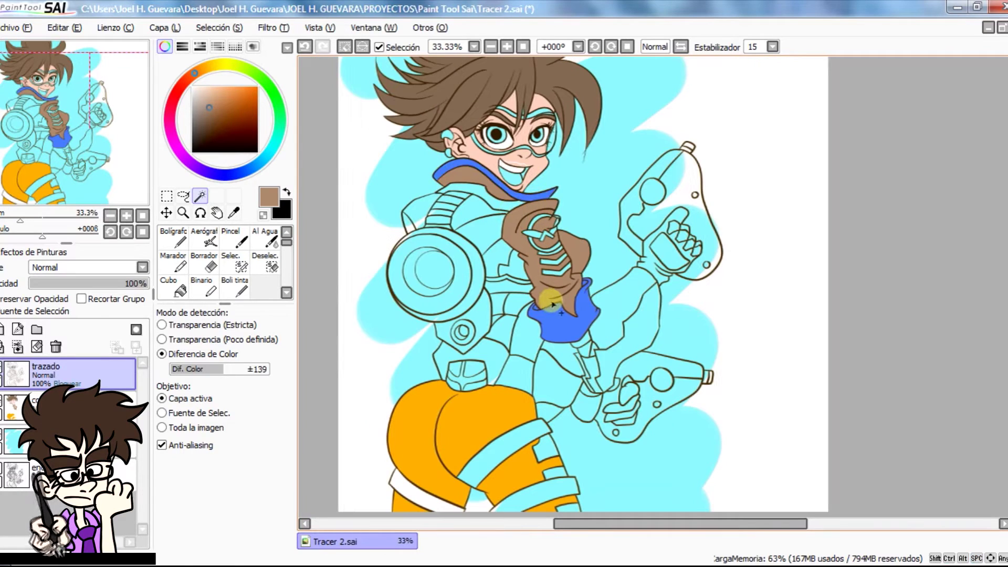
# Step: Paint the selected collar edge and sleeve cuff pale beige on the color layer and clear the selection
pyautogui.click(97, 406)
pyautogui.click(173, 239)
pyautogui.click(206, 91)
pyautogui.moveTo(451, 171)
pyautogui.mouseDown()
pyautogui.moveTo(544, 197)
pyautogui.moveTo(573, 326)
pyautogui.mouseUp()
pyautogui.click(198, 93)
pyautogui.moveTo(439, 173); pyautogui.dragTo(460, 171)
pyautogui.hotkey('ctrl', 'd')
# Step: Select the forearm guards and the main gray sections of both pistols on the trazado layer with the Magic Wand
pyautogui.click(78, 373)
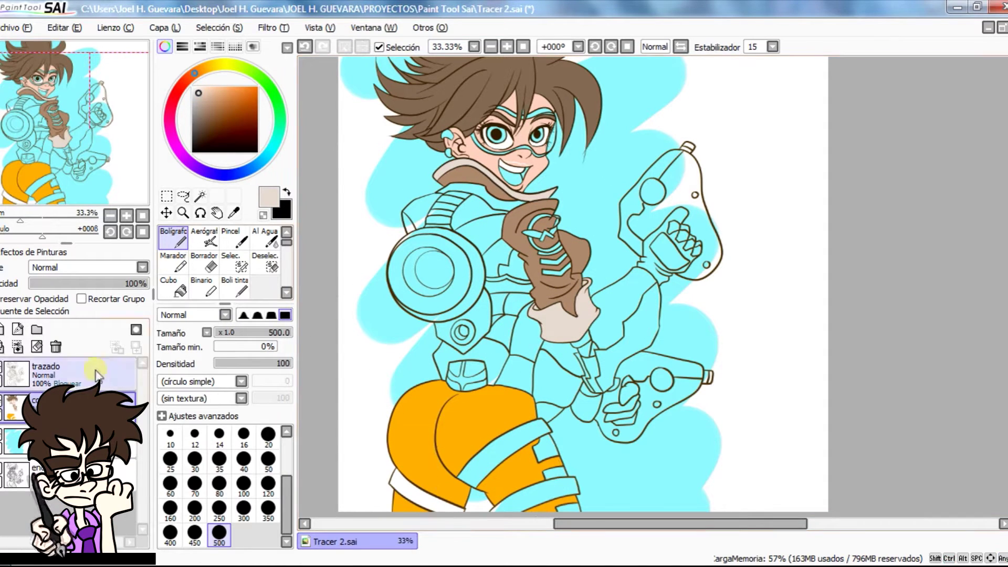
pyautogui.click(200, 196)
pyautogui.click(625, 298)
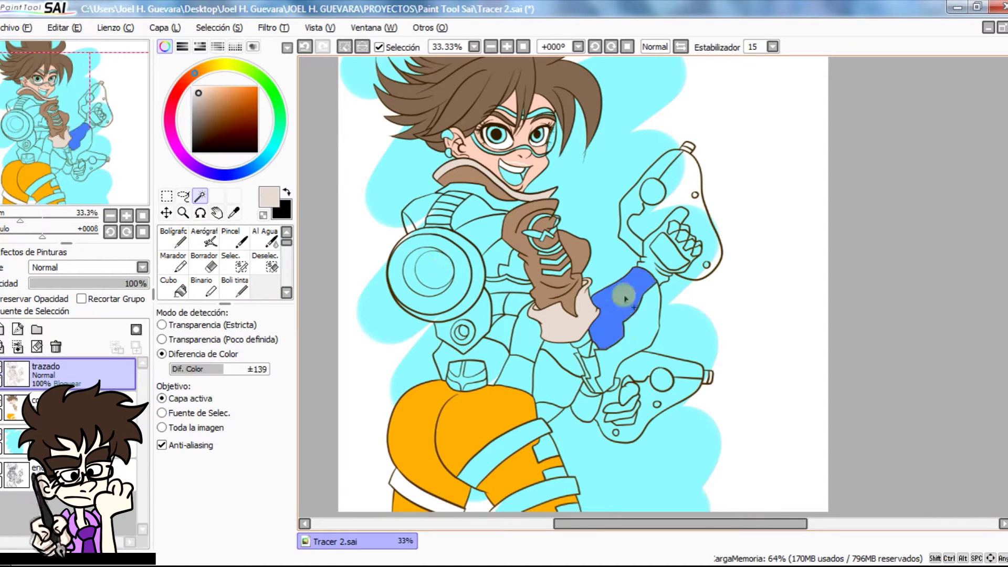
pyautogui.click(634, 340)
pyautogui.click(581, 372)
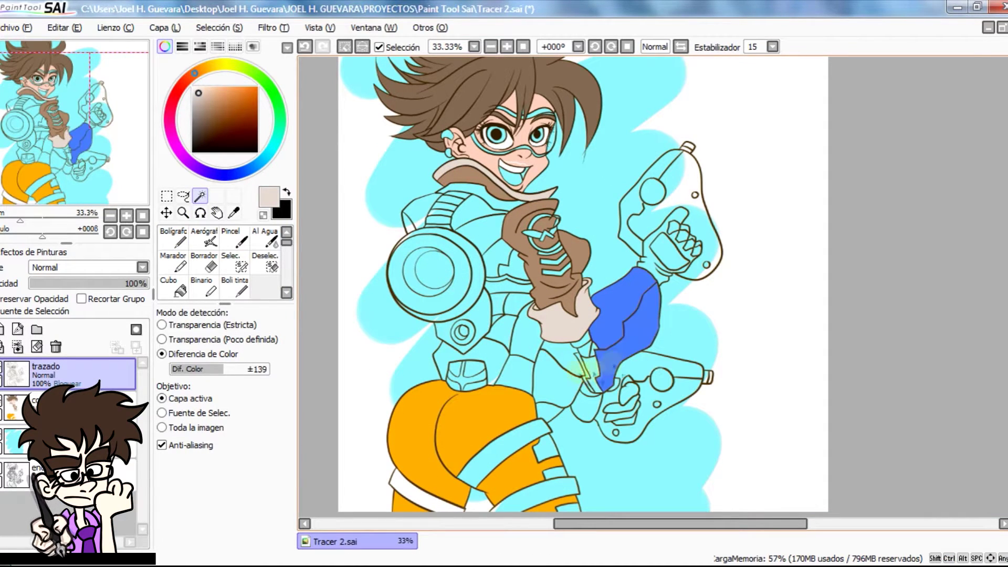
pyautogui.click(569, 394)
pyautogui.click(662, 170)
pyautogui.click(637, 374)
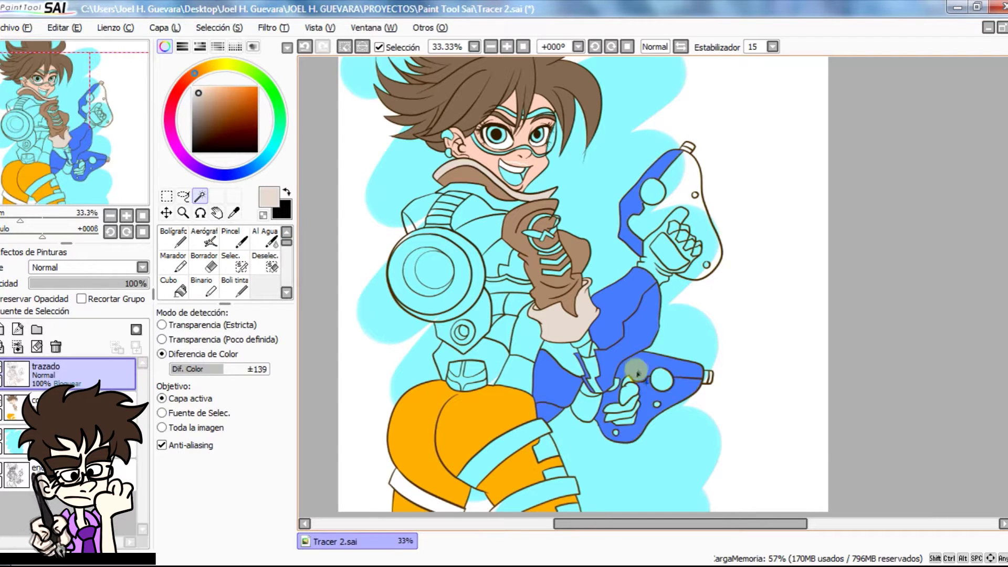
# Step: Try to trim the selection between the wrist and the gloved fingers on the lower pistol with the deselection brush
pyautogui.click(267, 263)
pyautogui.scroll(4, 637, 403)
pyautogui.click(563, 334)
pyautogui.hotkey('ctrl', 'z')
pyautogui.click(581, 338)
pyautogui.moveTo(584, 342)
pyautogui.mouseDown()
pyautogui.moveTo(528, 374)
pyautogui.moveTo(506, 403)
pyautogui.moveTo(519, 476)
pyautogui.mouseUp()
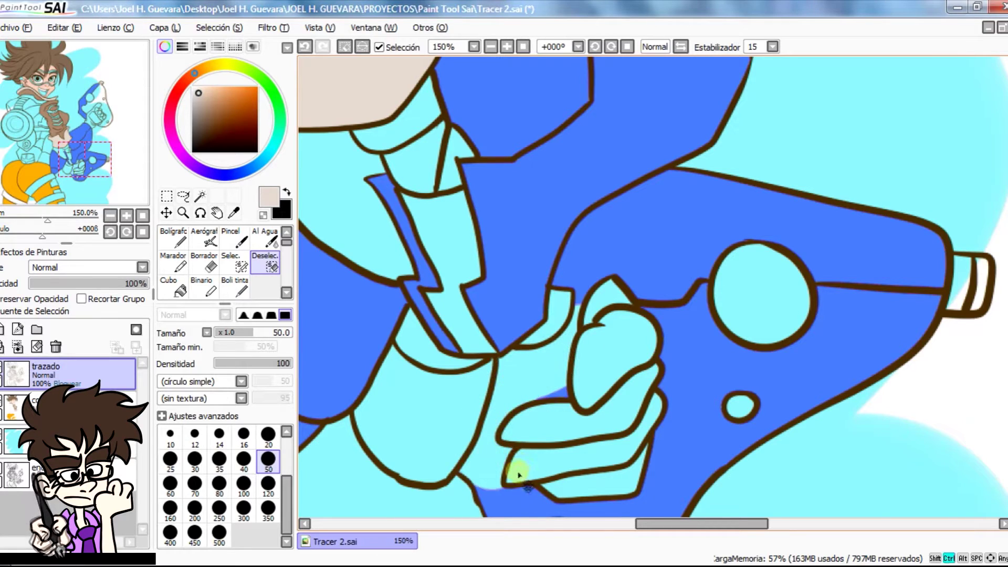
pyautogui.scroll(-4, 593, 353)
# Step: Add the round back device's inner ring and the shoulder strap segments to the selection with the Magic Wand
pyautogui.click(200, 197)
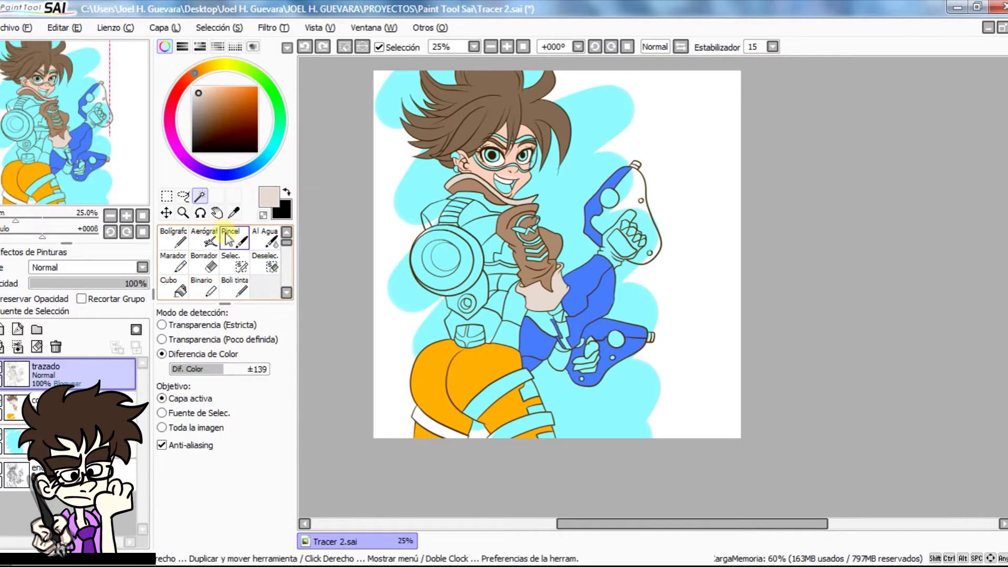
pyautogui.click(470, 259)
pyautogui.scroll(4, 484, 311)
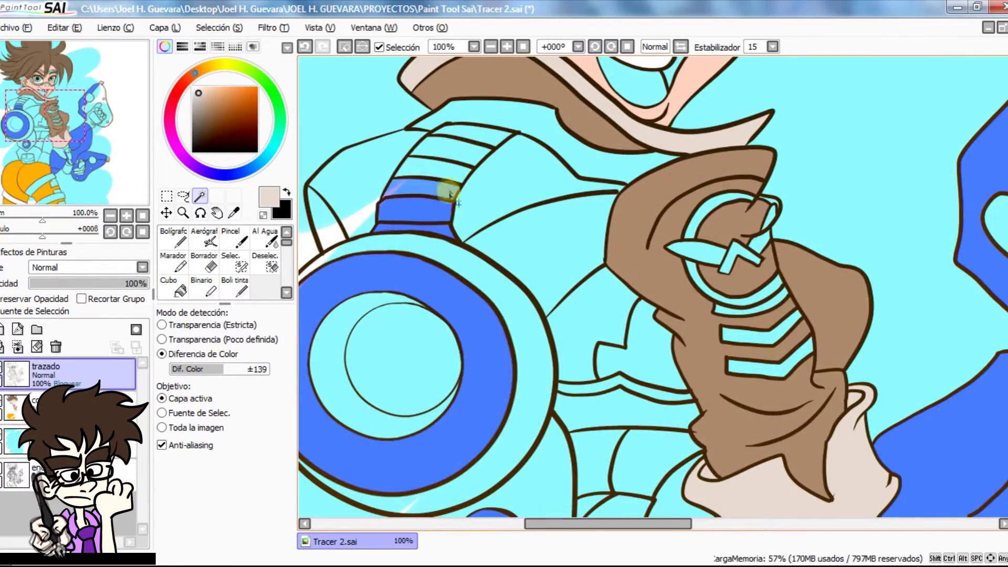
pyautogui.moveTo(457, 289); pyautogui.dragTo(457, 219)
# Step: Add the torso and waist armor panels below the sleeve to the selection with the Magic Wand
pyautogui.moveTo(476, 349); pyautogui.dragTo(505, 388)
pyautogui.click(610, 341)
pyautogui.click(632, 317)
pyautogui.moveTo(585, 465); pyautogui.dragTo(580, 327)
pyautogui.click(572, 399)
pyautogui.click(593, 331)
pyautogui.click(580, 260)
pyautogui.click(628, 262)
pyautogui.moveTo(590, 374); pyautogui.dragTo(583, 282)
pyautogui.scroll(-4, 583, 282)
# Step: Paint the selected armor, device ring and pistol sections light gray on the color layer and clear the selection
pyautogui.click(94, 405)
pyautogui.click(173, 239)
pyautogui.click(193, 99)
pyautogui.moveTo(162, 139); pyautogui.dragTo(165, 109)
pyautogui.moveTo(510, 221)
pyautogui.mouseDown()
pyautogui.moveTo(589, 387)
pyautogui.moveTo(636, 223)
pyautogui.mouseUp()
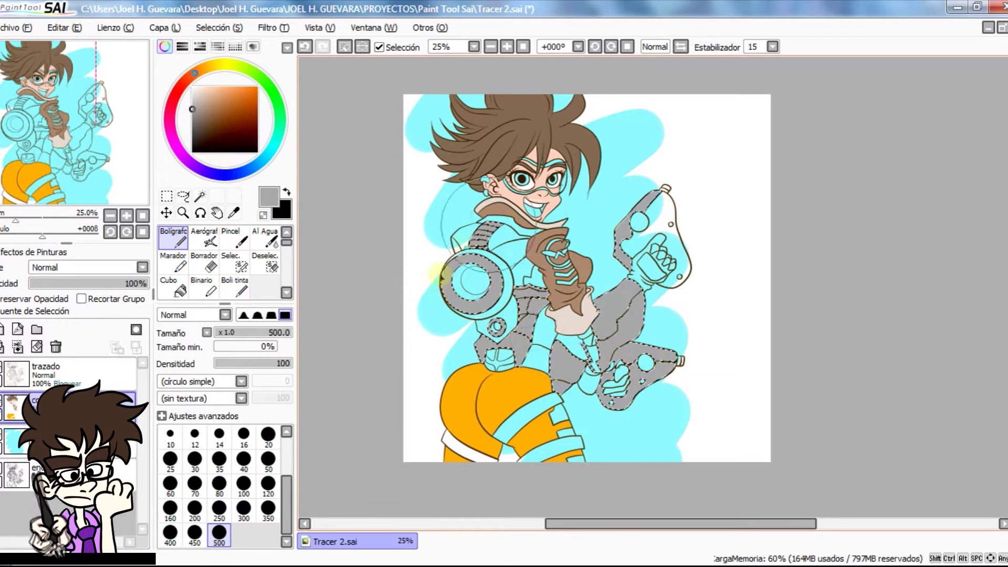
pyautogui.hotkey('ctrl', 'd')
# Step: Select the jacket's shoulder and back, the side strip, the upper pistol's body and both barrel tips on the trazado layer
pyautogui.click(100, 374)
pyautogui.press('w')
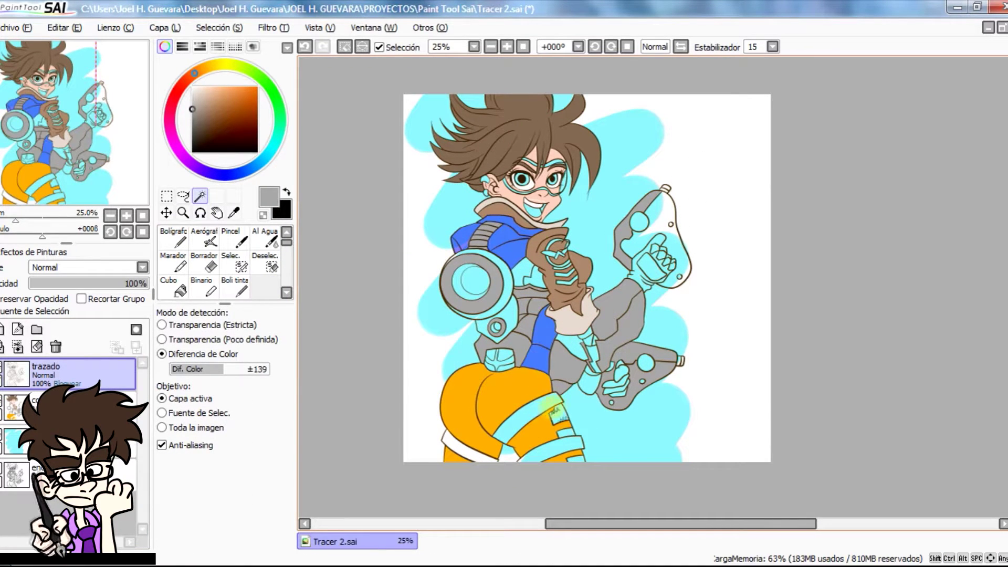
pyautogui.scroll(2, 667, 191)
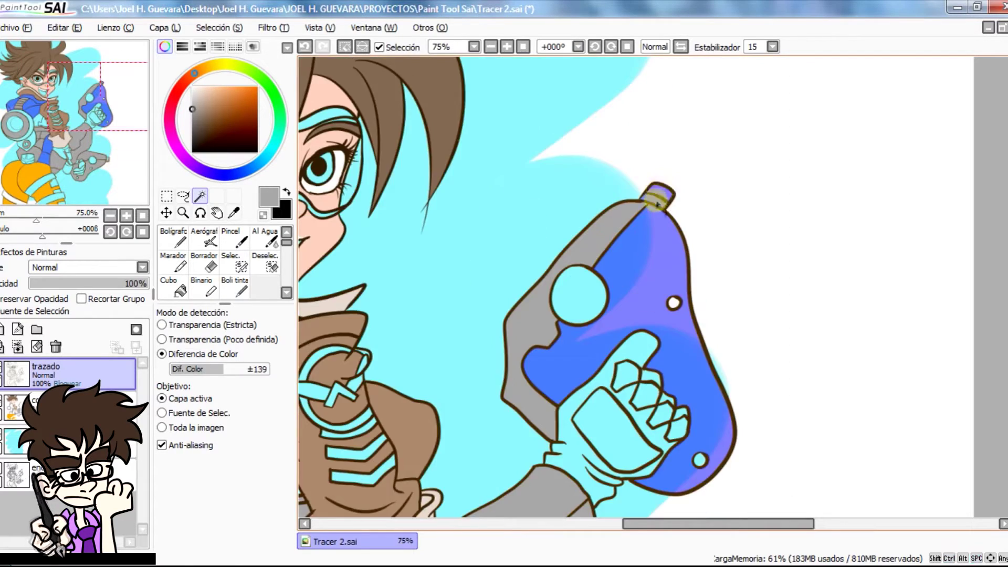
pyautogui.scroll(-2, 657, 203)
pyautogui.scroll(2, 687, 349)
pyautogui.click(638, 403)
pyautogui.scroll(-2, 638, 311)
# Step: Paint the selected jacket, side strip and pistol parts dark gray on the color layer and clear the selection
pyautogui.click(99, 407)
pyautogui.press('n')
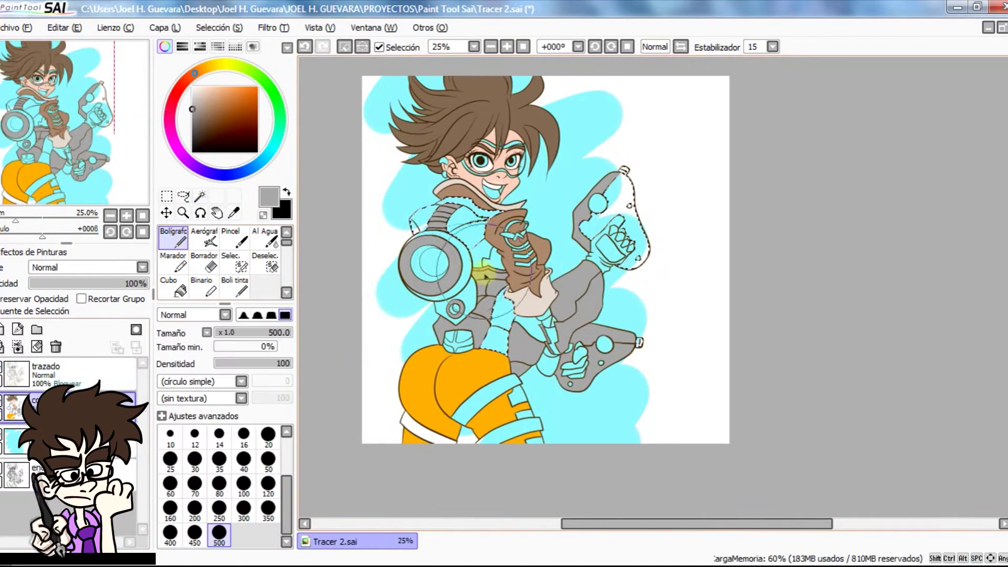
pyautogui.click(193, 125)
pyautogui.moveTo(447, 215); pyautogui.dragTo(498, 306)
pyautogui.moveTo(648, 215); pyautogui.dragTo(651, 260)
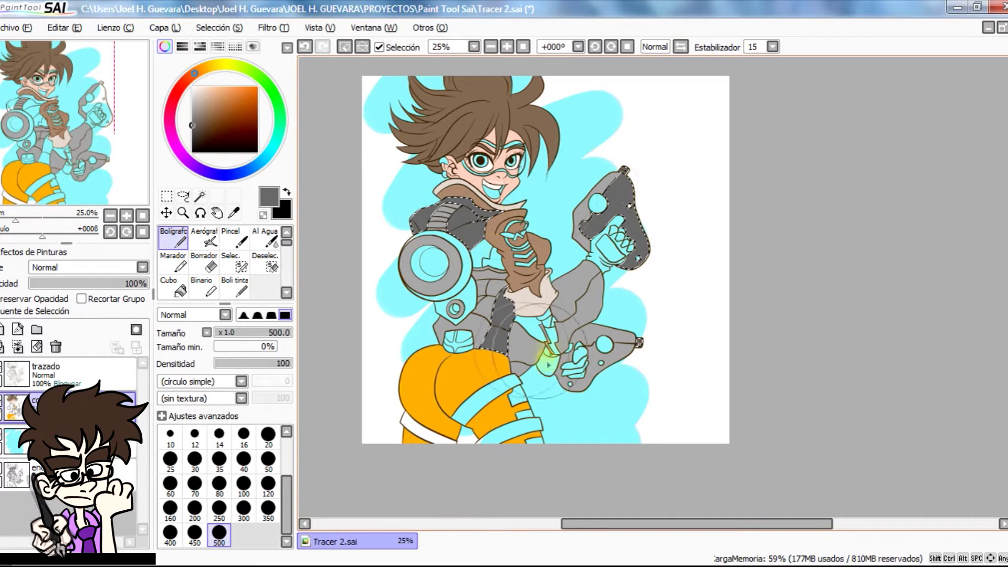
pyautogui.hotkey('ctrl', 'd')
# Step: Select the belt pouch and the back device's outer housing on the trazado layer and paint them dark gray on the color layer
pyautogui.click(79, 367)
pyautogui.click(200, 197)
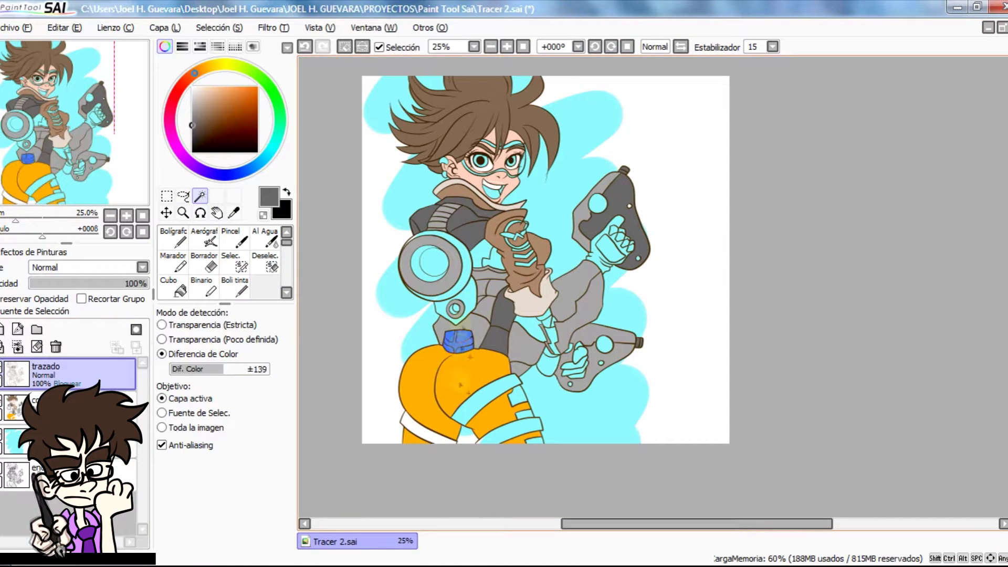
pyautogui.click(458, 321)
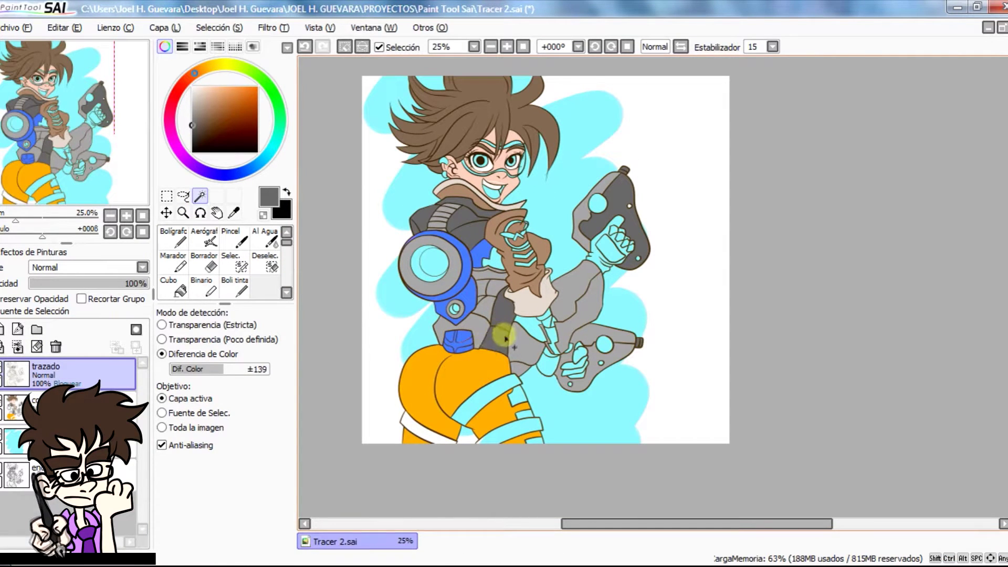
pyautogui.click(174, 236)
pyautogui.click(84, 407)
pyautogui.moveTo(436, 265); pyautogui.dragTo(465, 327)
pyautogui.hotkey('ctrl', 'd')
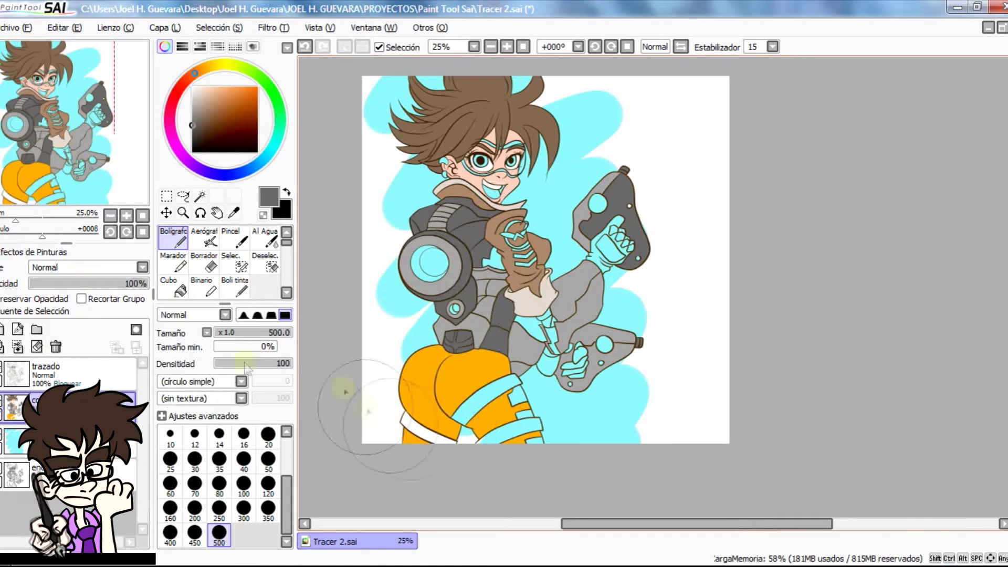
# Step: Select the near wrist guard's panels and the small round details on both pistols on the trazado layer with the Magic Wand
pyautogui.click(234, 212)
pyautogui.click(540, 252)
pyautogui.click(84, 372)
pyautogui.click(200, 196)
pyautogui.press('n')
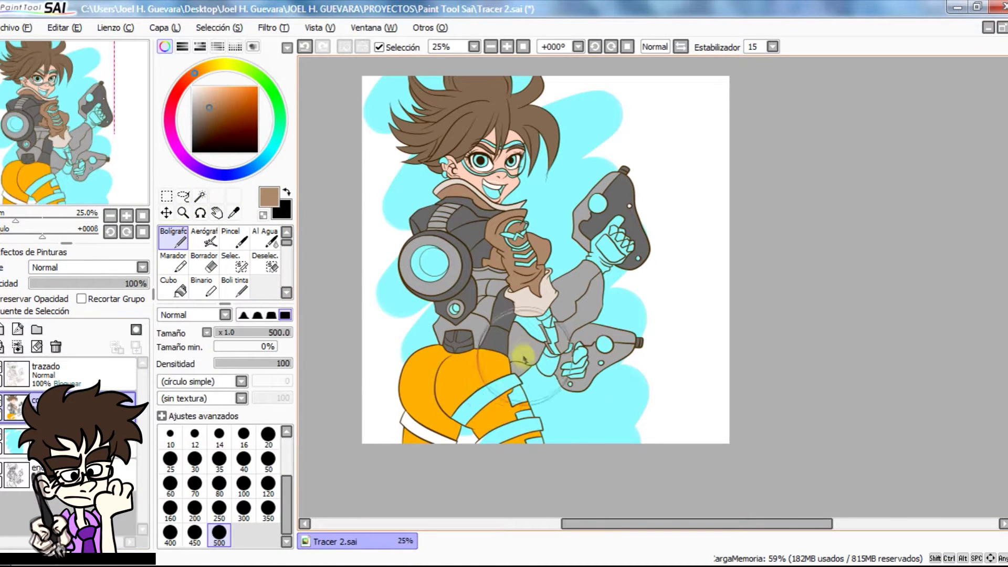
pyautogui.scroll(4, 525, 358)
pyautogui.press('w')
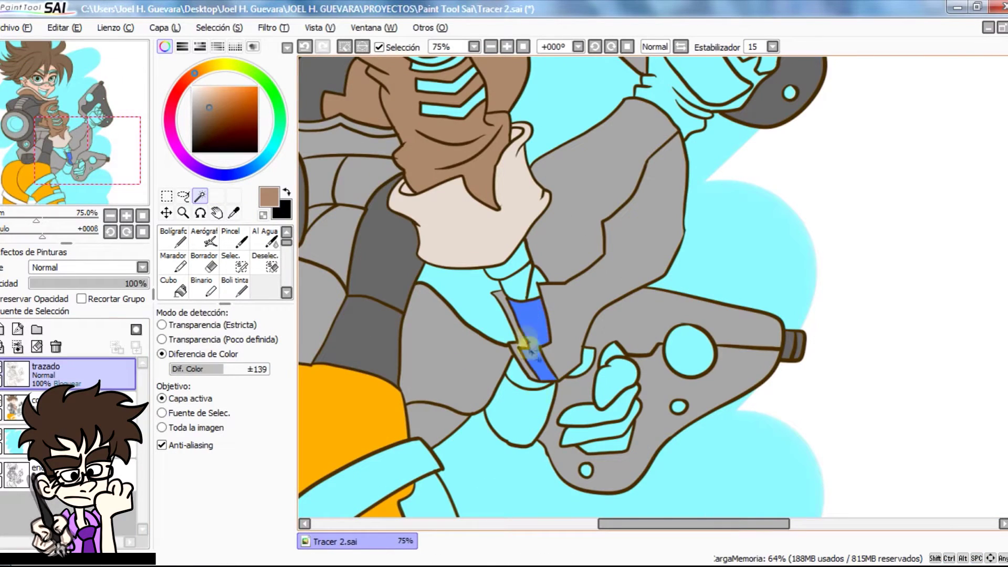
pyautogui.moveTo(578, 229); pyautogui.dragTo(461, 432)
pyautogui.click(673, 295)
pyautogui.click(651, 143)
pyautogui.moveTo(625, 389); pyautogui.dragTo(677, 193)
pyautogui.click(614, 413)
pyautogui.click(521, 476)
# Step: Paint the selected wrist guard and pistol details with the sampled light gray on the color layer and clear the selection
pyautogui.click(174, 238)
pyautogui.click(84, 403)
pyautogui.click(561, 386)
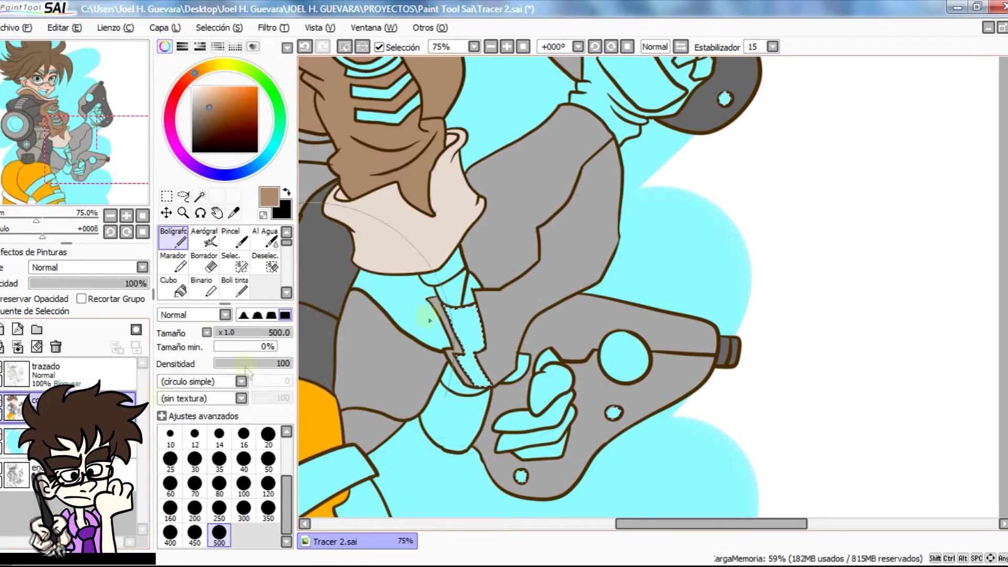
pyautogui.moveTo(596, 157); pyautogui.dragTo(546, 362)
pyautogui.click(633, 202)
pyautogui.click(233, 212)
pyautogui.click(502, 368)
pyautogui.click(179, 242)
pyautogui.moveTo(559, 448); pyautogui.dragTo(670, 195)
pyautogui.moveTo(578, 315); pyautogui.dragTo(659, 378)
pyautogui.scroll(-3, 662, 378)
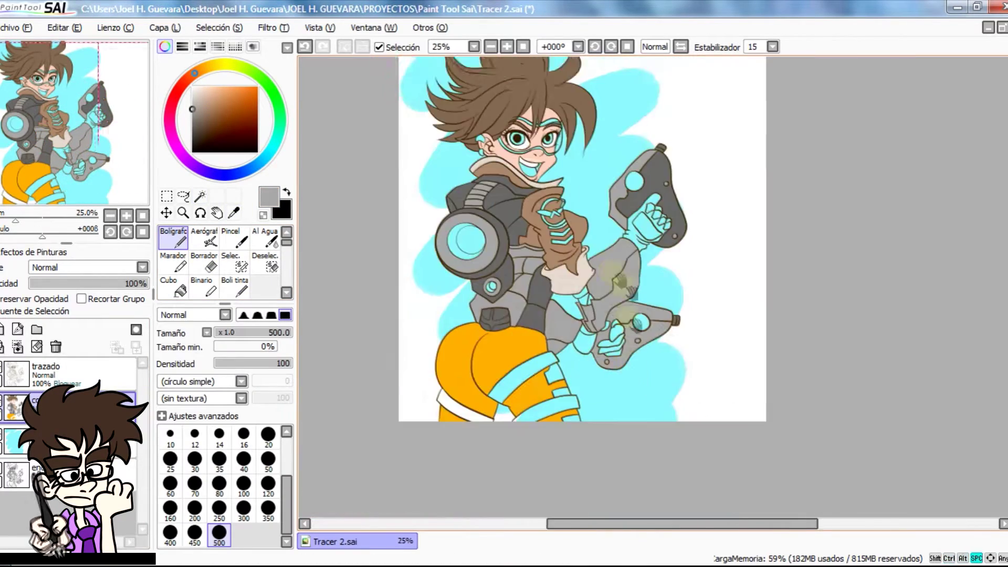
# Step: Select the finger sections on the upper gloved hand on the trazado layer with the Magic Wand
pyautogui.click(200, 196)
pyautogui.click(119, 373)
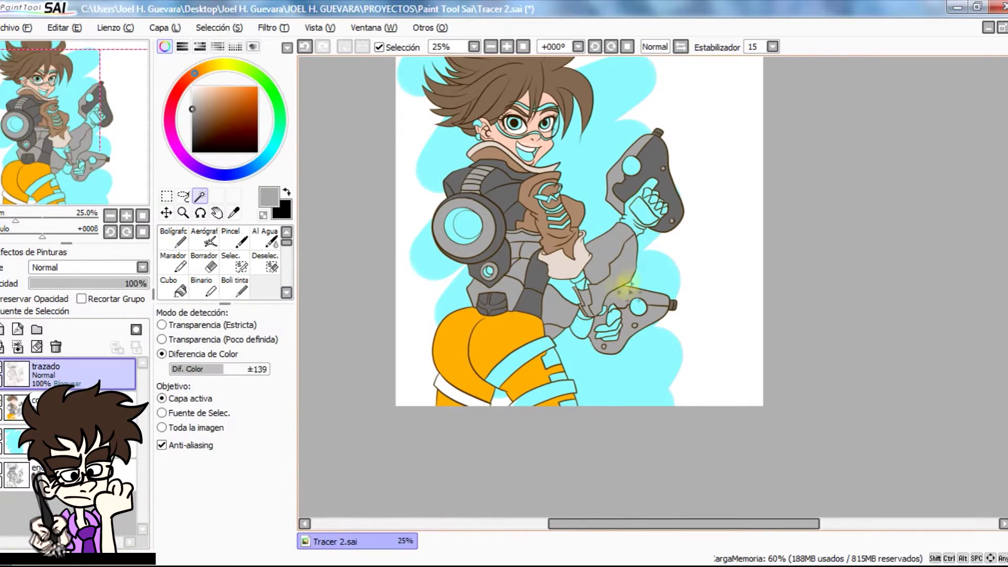
pyautogui.scroll(2, 648, 195)
pyautogui.click(645, 190)
pyautogui.click(656, 202)
pyautogui.click(669, 215)
pyautogui.moveTo(658, 308); pyautogui.dragTo(771, 205)
# Step: Paint the selected finger sections light gray on the color layer and clear the selection
pyautogui.click(179, 242)
pyautogui.click(118, 407)
pyautogui.moveTo(751, 142)
pyautogui.mouseDown()
pyautogui.moveTo(622, 216)
pyautogui.moveTo(634, 181)
pyautogui.mouseUp()
pyautogui.hotkey('ctrl', 'd')
# Step: Select the remaining parts of both gloves and wrists on the trazado layer with the Magic Wand
pyautogui.click(200, 196)
pyautogui.click(118, 374)
pyautogui.click(603, 209)
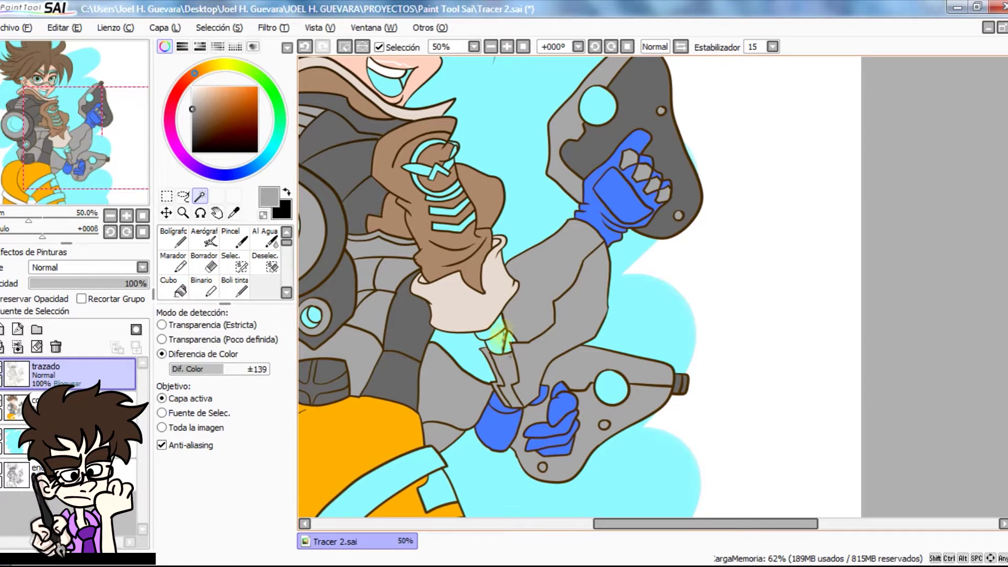
# Step: Paint the selected gloves and wrists with the sampled dark gray on the color layer and clear the selection
pyautogui.click(233, 213)
pyautogui.click(341, 139)
pyautogui.click(179, 243)
pyautogui.click(118, 407)
pyautogui.moveTo(465, 415)
pyautogui.mouseDown()
pyautogui.moveTo(494, 391)
pyautogui.moveTo(562, 410)
pyautogui.mouseUp()
pyautogui.moveTo(611, 218); pyautogui.dragTo(627, 173)
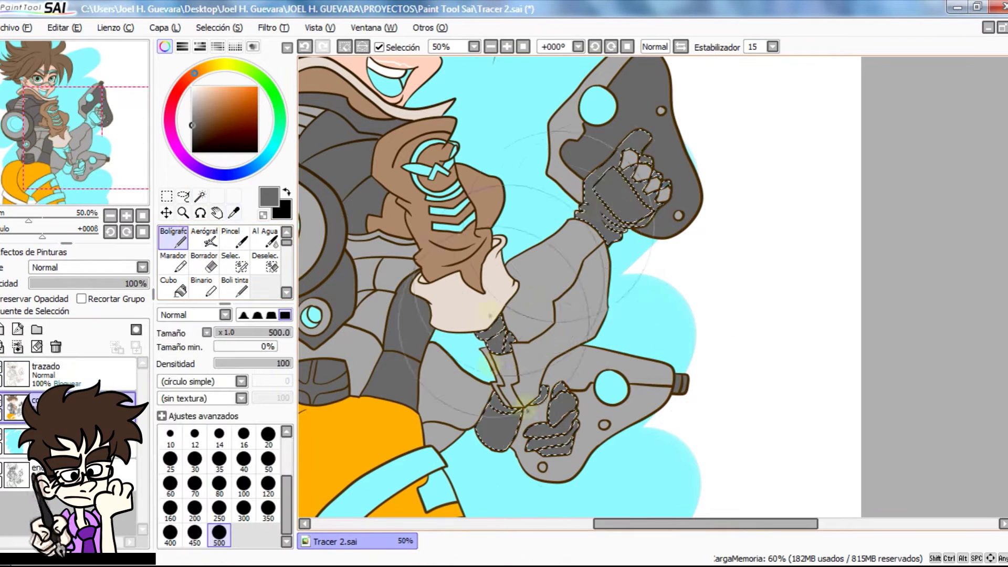
pyautogui.hotkey('ctrl', 'd')
# Step: Close the outline gap beside the lower gloved hand on the trazado layer with a size 10 pen in the sampled line brown
pyautogui.click(234, 213)
pyautogui.scroll(4, 549, 356)
pyautogui.click(536, 272)
pyautogui.click(179, 242)
pyautogui.click(119, 376)
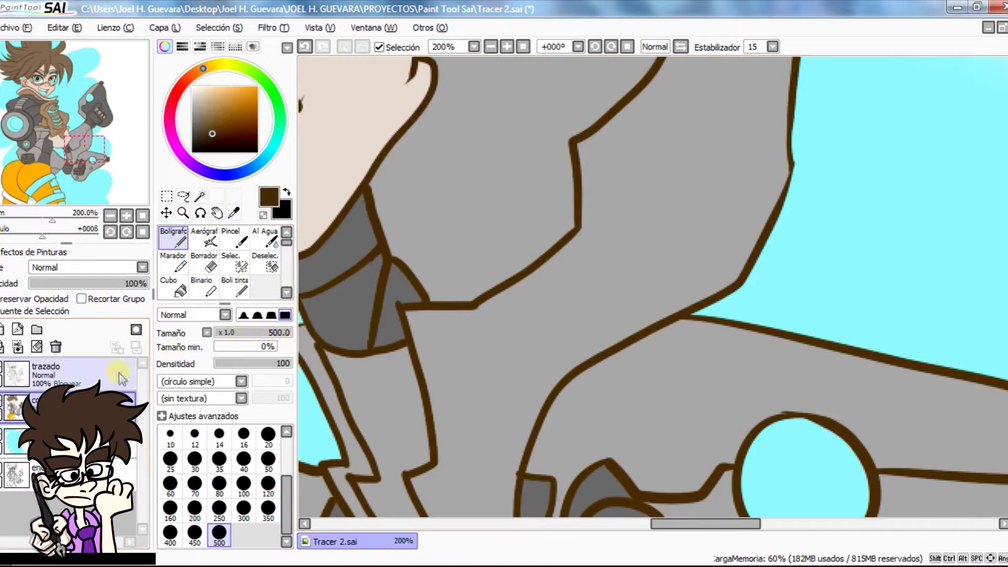
pyautogui.moveTo(515, 447); pyautogui.dragTo(601, 226)
pyautogui.scroll(-5, 632, 335)
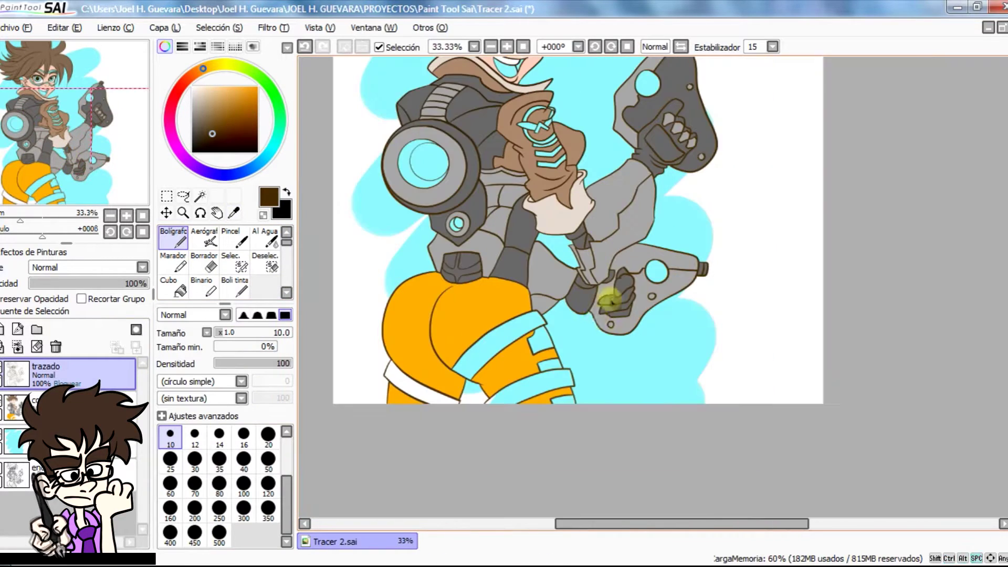
pyautogui.scroll(5, 625, 347)
pyautogui.hotkey('ctrl', 'z')
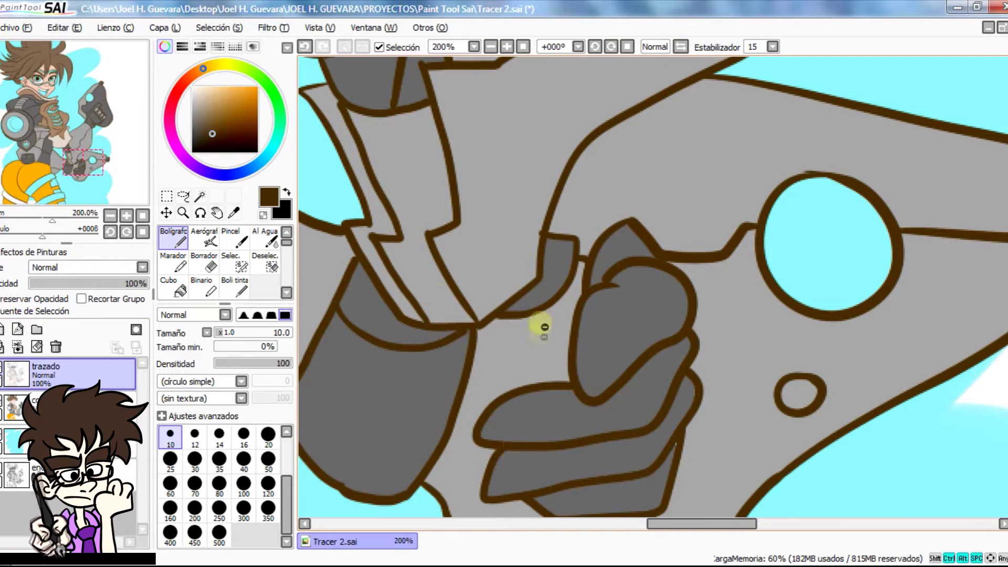
# Step: Select the lower half of the lower pistol on the trazado layer and paint it dark gray on the color layer
pyautogui.scroll(-5, 545, 327)
pyautogui.press('w')
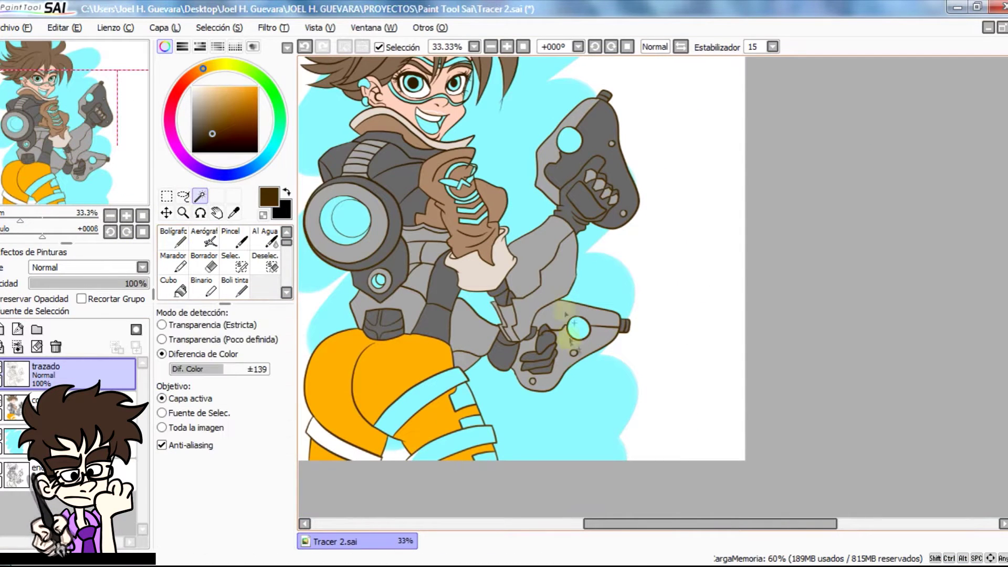
pyautogui.click(600, 337)
pyautogui.click(234, 213)
pyautogui.click(601, 126)
pyautogui.click(22, 400)
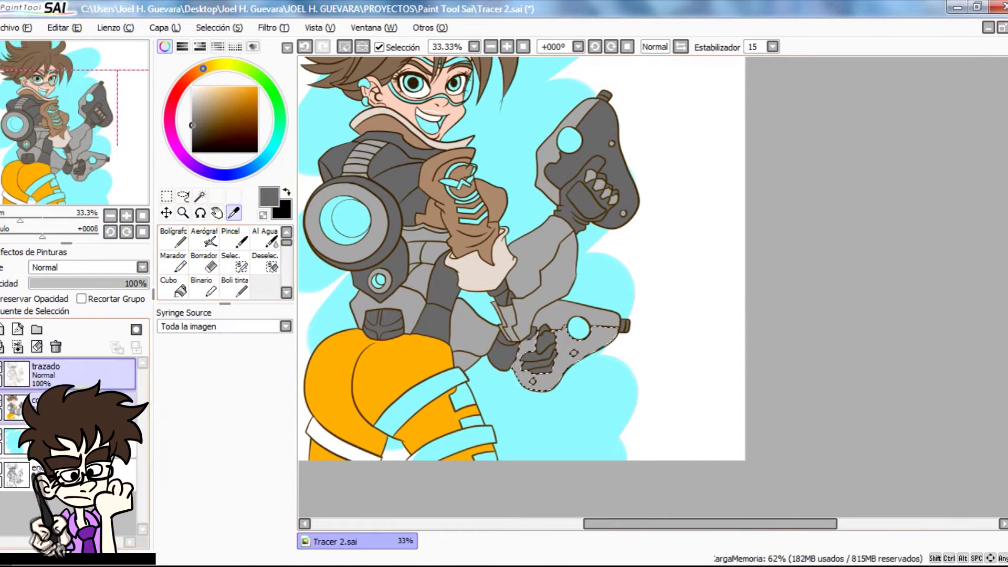
pyautogui.click(174, 239)
pyautogui.click(219, 534)
pyautogui.moveTo(527, 363); pyautogui.dragTo(604, 337)
pyautogui.hotkey('ctrl', 'd')
# Step: Select the straps around both thighs on the trazado layer with the Magic Wand
pyautogui.moveTo(499, 405); pyautogui.dragTo(565, 462)
pyautogui.click(200, 197)
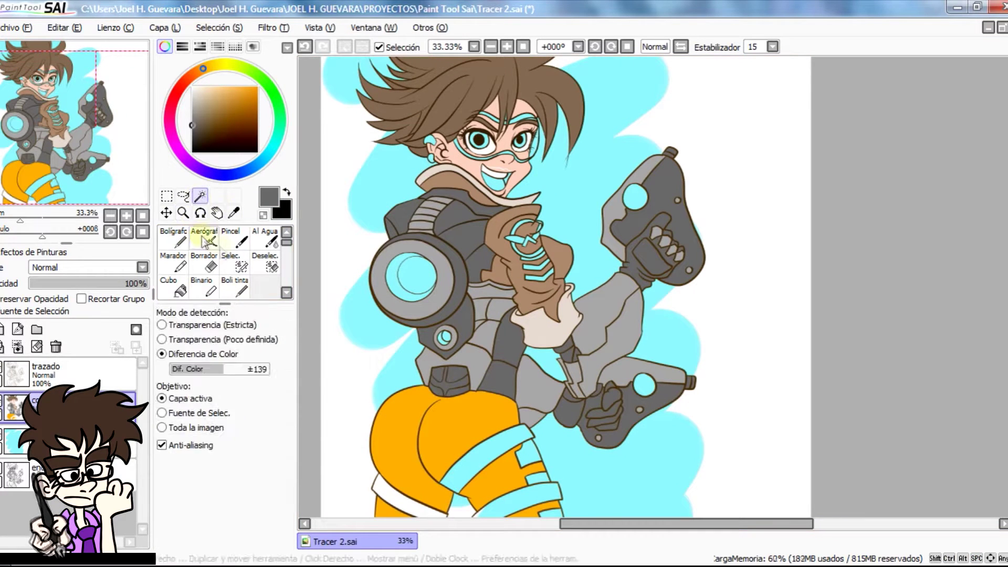
pyautogui.click(92, 378)
pyautogui.click(488, 453)
pyautogui.click(517, 502)
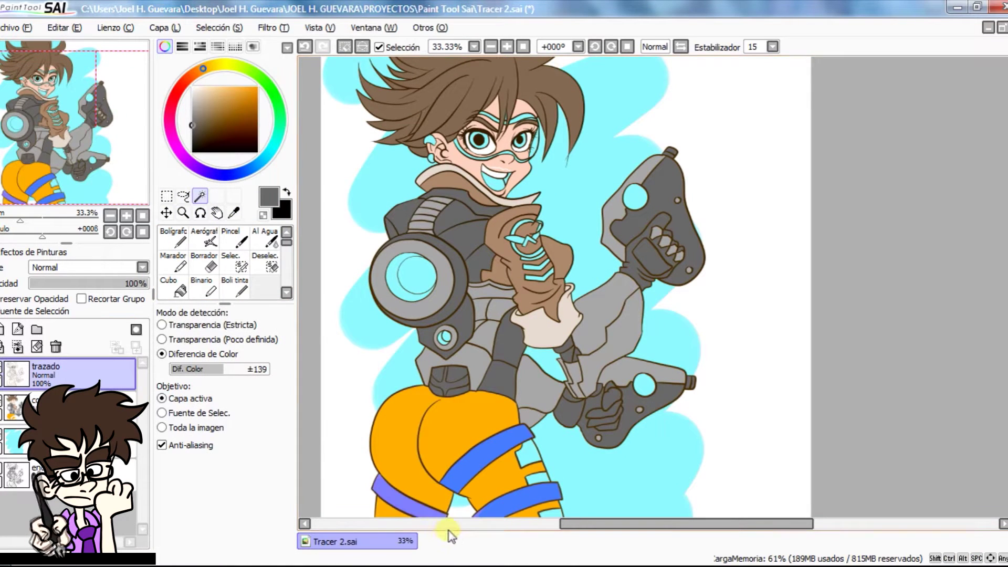
# Step: Paint the selected thigh straps with the jacket's sampled light brown on the color layer and clear the selection
pyautogui.click(234, 213)
pyautogui.click(557, 257)
pyautogui.click(22, 401)
pyautogui.click(174, 239)
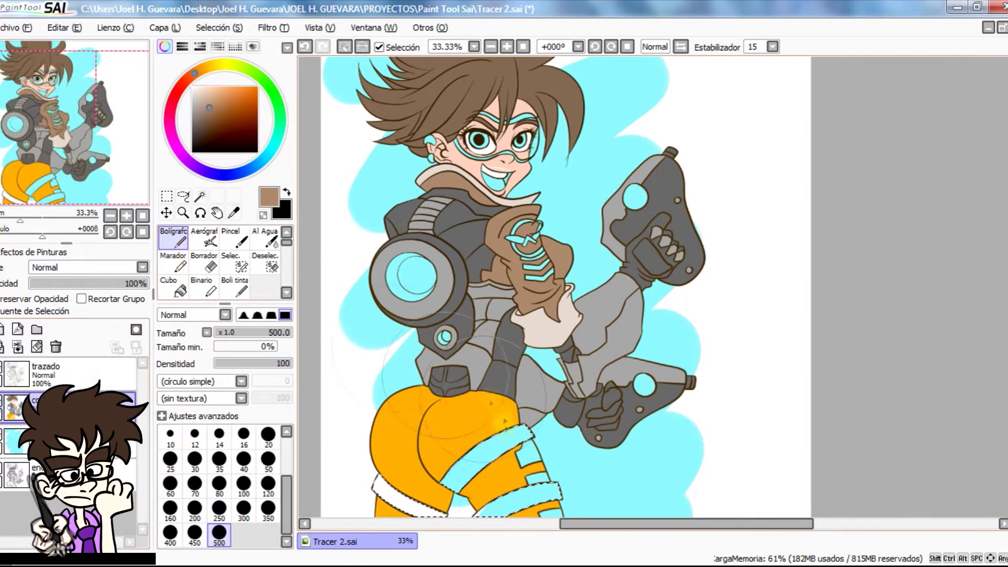
pyautogui.moveTo(405, 467); pyautogui.dragTo(531, 462)
# Step: Select the goggle frame on the trazado layer with the Magic Wand and refine it with a size 4 selection brush
pyautogui.press('w')
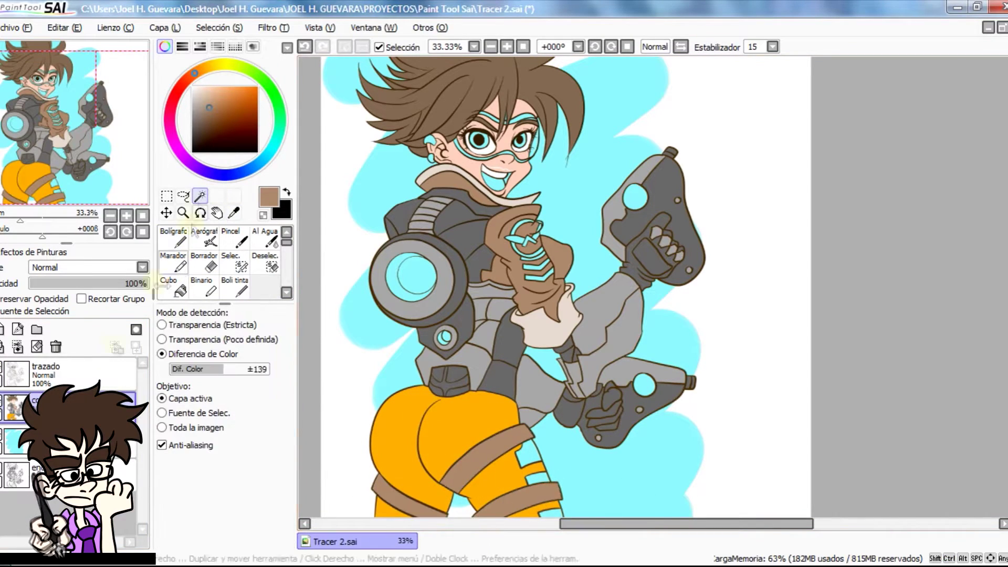
pyautogui.click(91, 379)
pyautogui.scroll(3, 479, 135)
pyautogui.click(491, 222)
pyautogui.scroll(3, 545, 241)
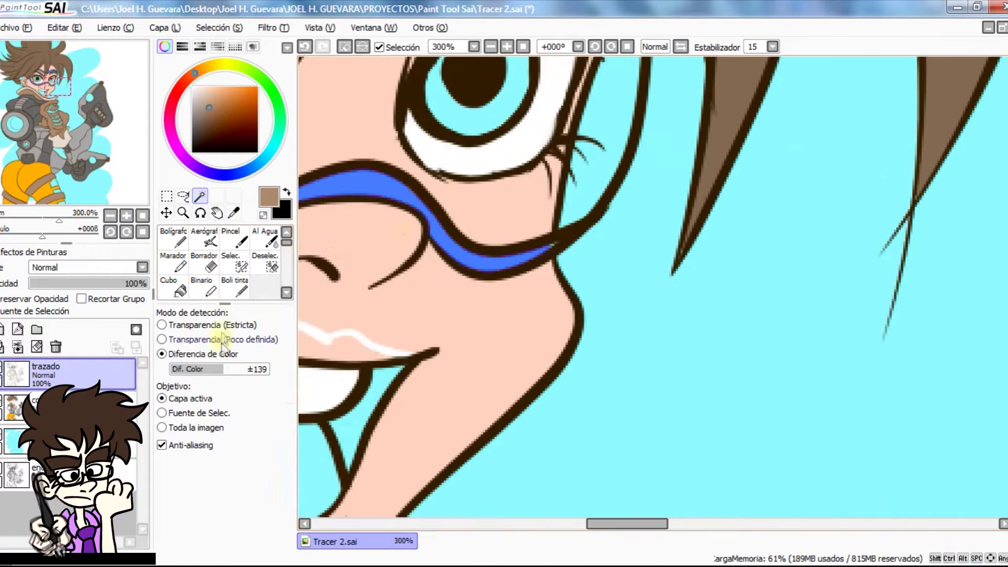
pyautogui.click(235, 263)
pyautogui.click(267, 437)
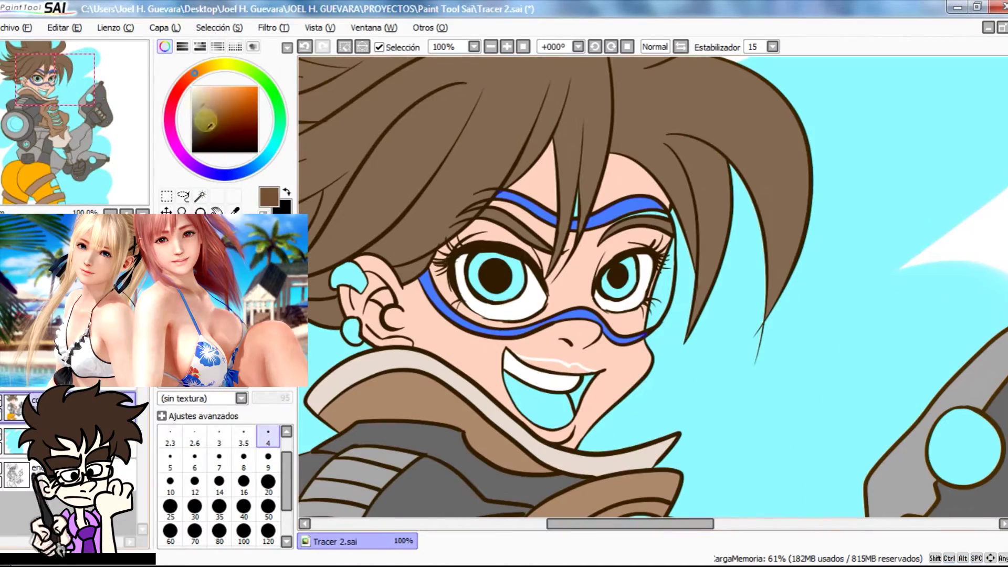
# Step: Finish the goggle frame in white on the color layer, clear the selection and return to the trazado layer
pyautogui.hotkey('ctrl', 'd')
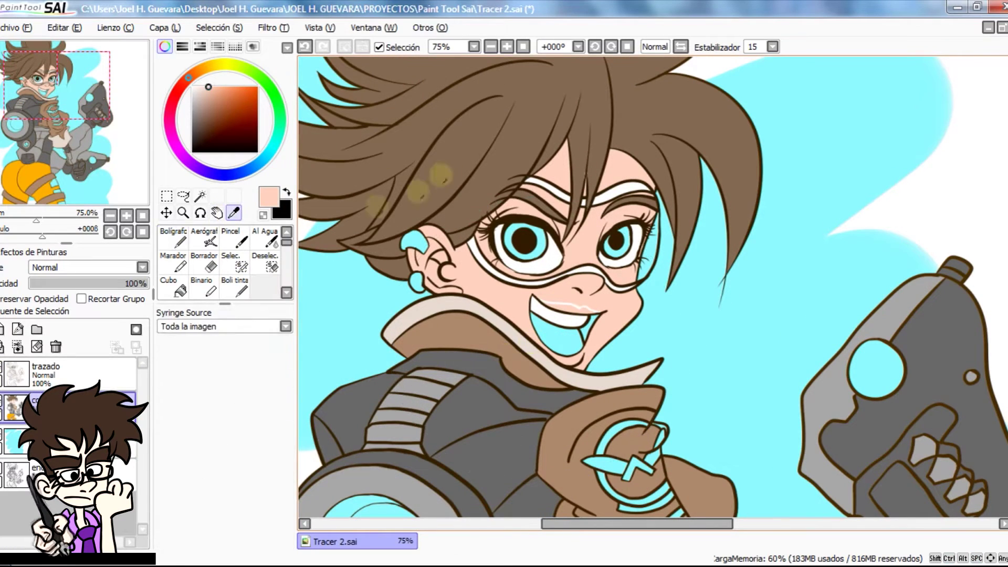
pyautogui.click(107, 387)
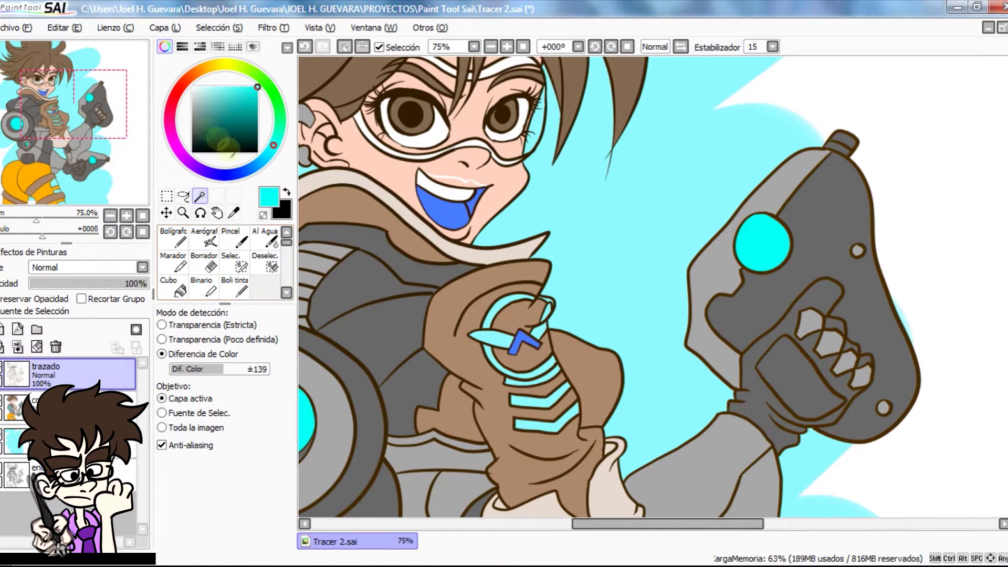
# Step: Paint the selected emblem chevron red and the selected tongue light pink on the color layer, and clear the selection
pyautogui.click(180, 87)
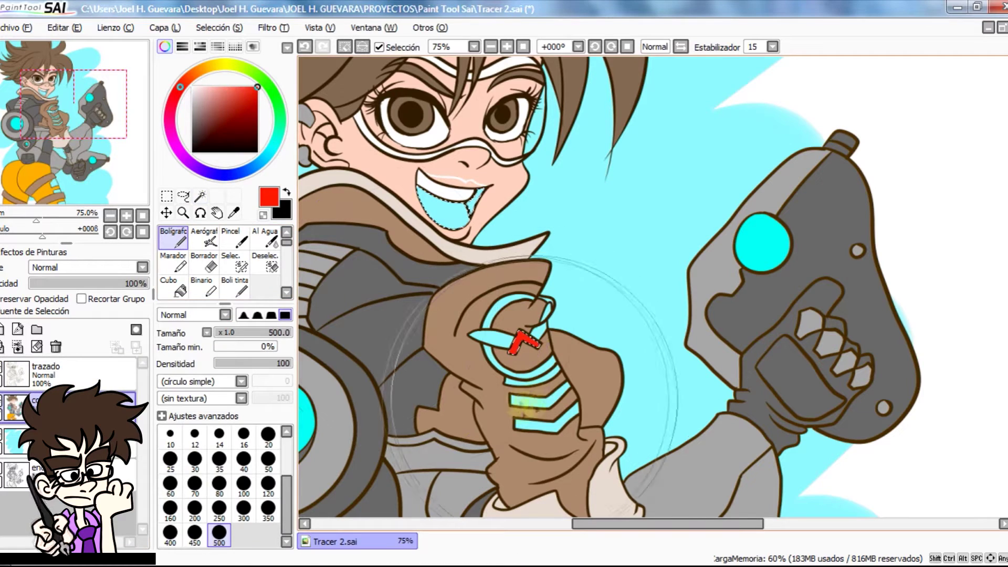
pyautogui.click(208, 88)
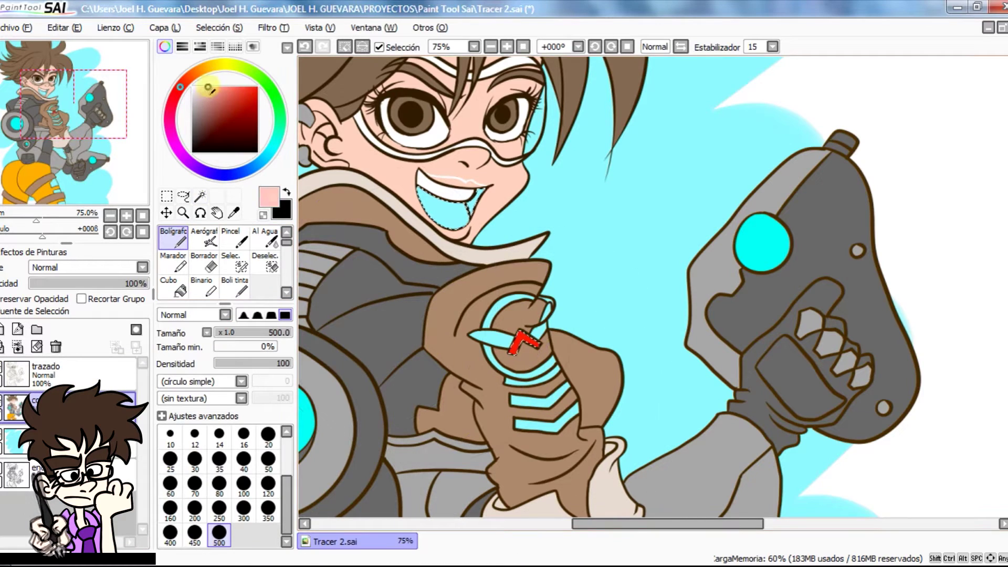
pyautogui.hotkey('ctrl', 'd')
# Step: Select the sleeve emblem's outer ring with the Magic Wand and paint it dark green on the color layer
pyautogui.click(200, 196)
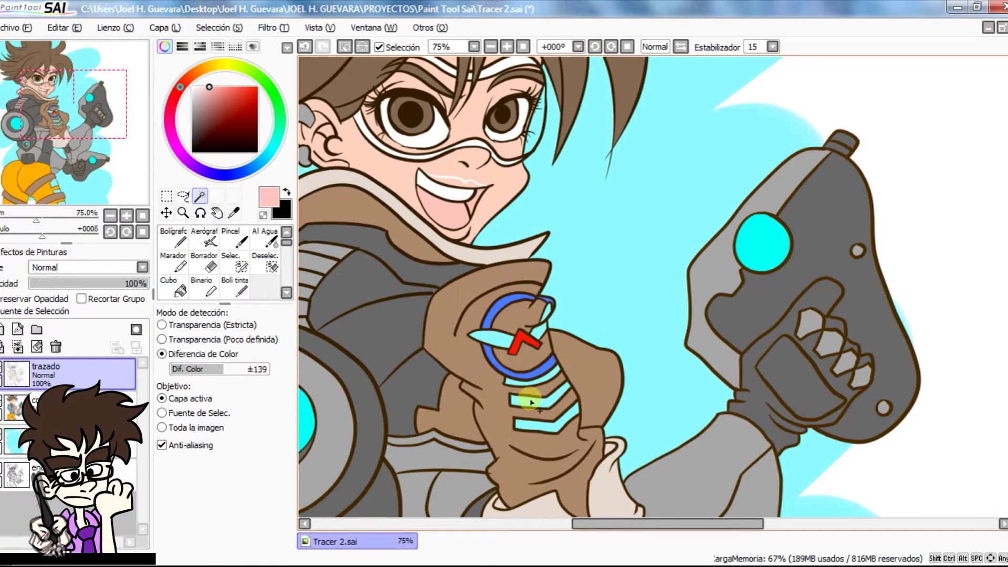
pyautogui.click(276, 98)
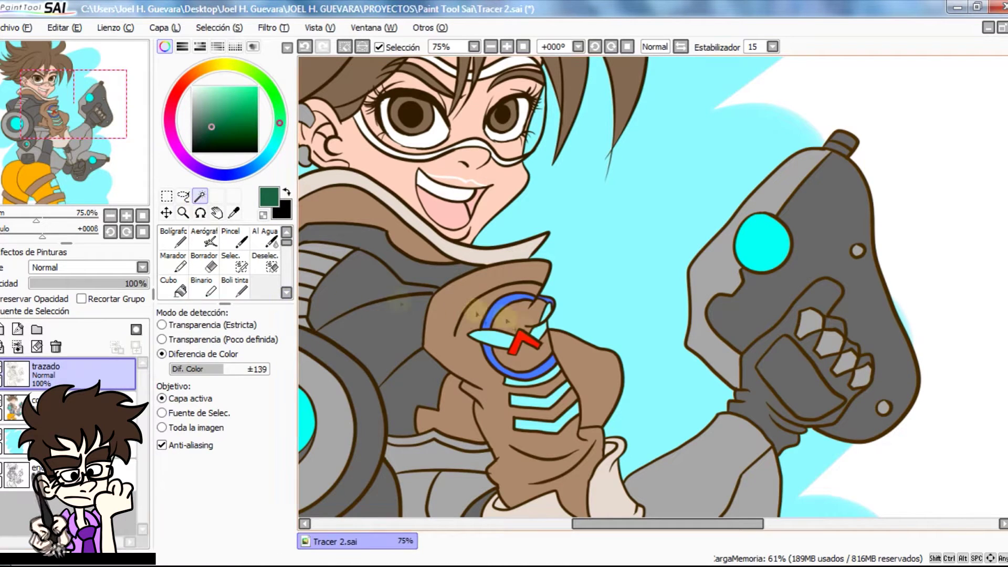
pyautogui.click(79, 406)
pyautogui.click(173, 238)
pyautogui.click(531, 328)
pyautogui.hotkey('ctrl', 'd')
pyautogui.click(199, 197)
pyautogui.click(79, 374)
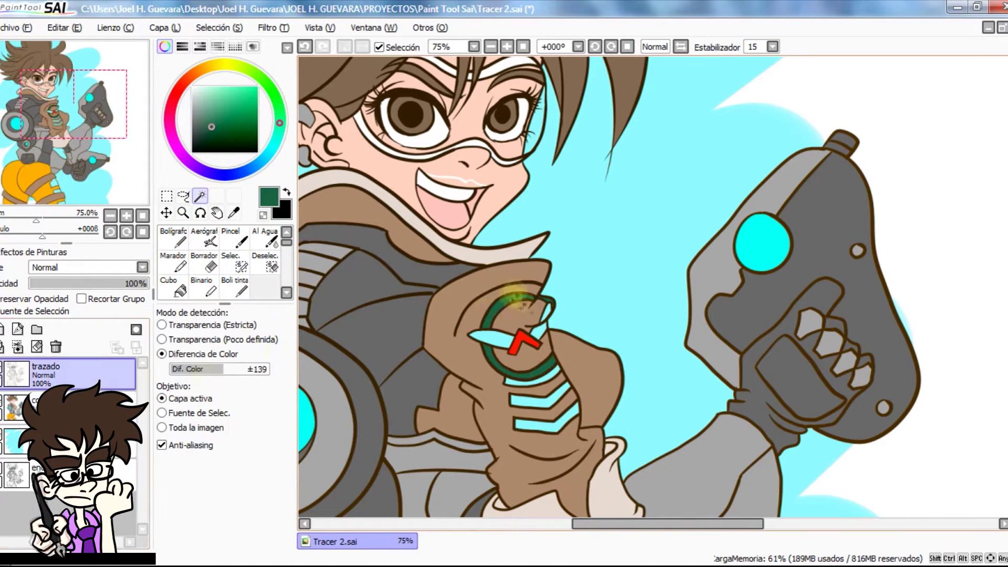
# Step: Select the emblem's inner disc on the trazado layer and paint it on the color layer with the collar's sampled light beige
pyautogui.click(520, 316)
pyautogui.click(526, 363)
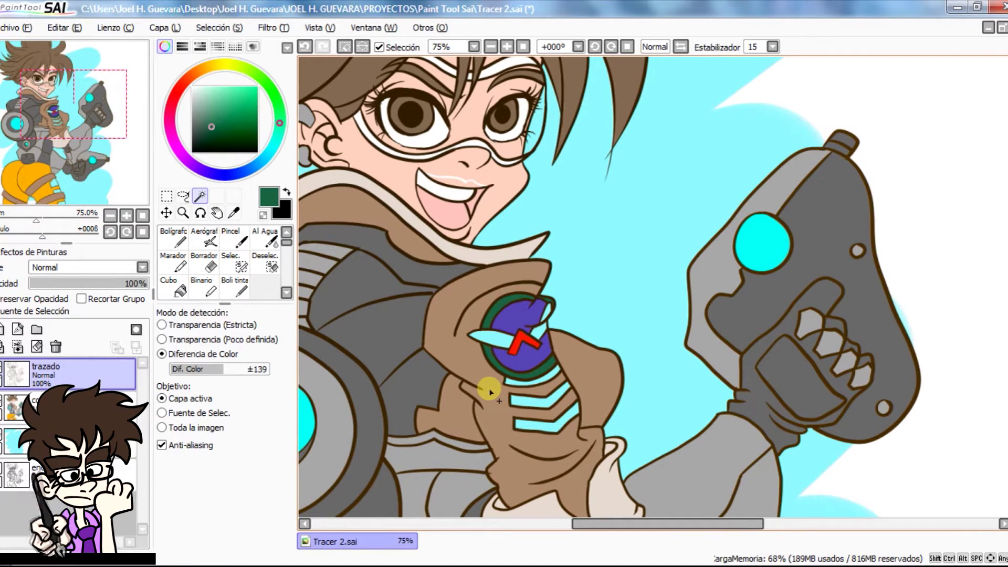
pyautogui.click(36, 407)
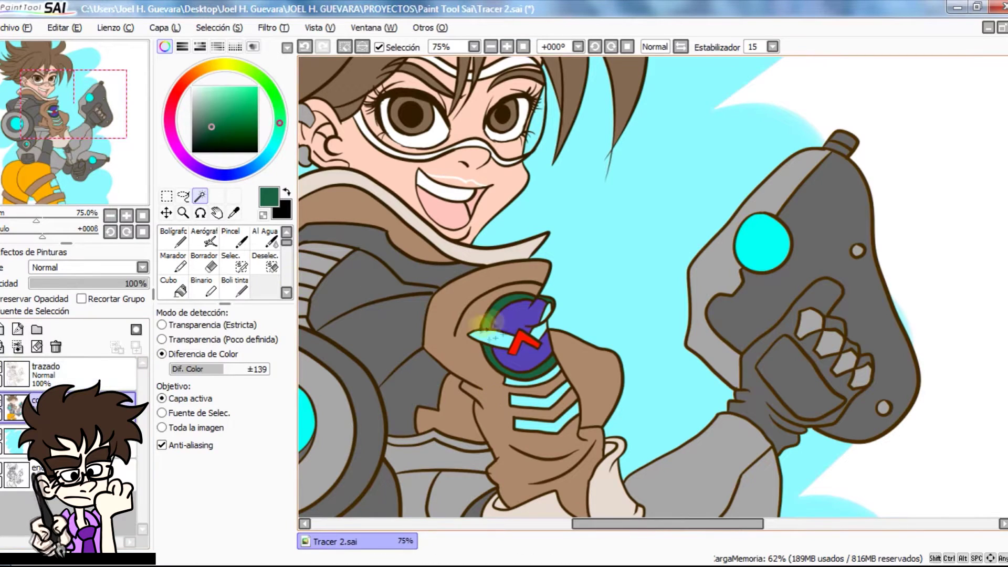
pyautogui.click(174, 240)
pyautogui.click(528, 328)
pyautogui.hotkey('ctrl', 'z')
pyautogui.click(233, 213)
pyautogui.click(504, 257)
pyautogui.click(174, 240)
pyautogui.moveTo(517, 315); pyautogui.dragTo(528, 367)
pyautogui.hotkey('ctrl', 'd')
# Step: Select the emblem's wings on the trazado layer, paint them the same light beige on the color layer and clear the selection
pyautogui.click(200, 196)
pyautogui.click(78, 375)
pyautogui.click(493, 338)
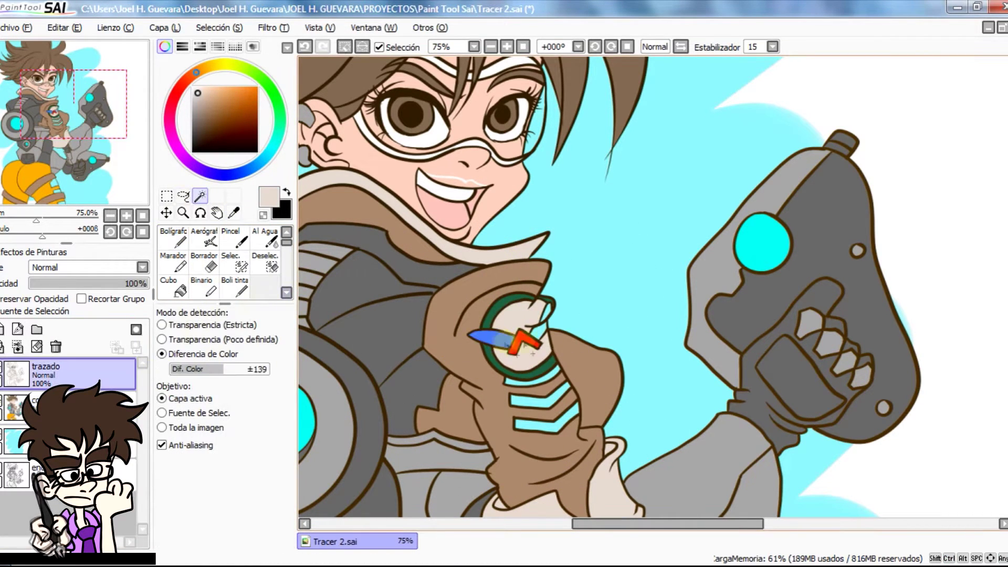
pyautogui.click(173, 240)
pyautogui.click(78, 407)
pyautogui.moveTo(453, 350); pyautogui.dragTo(546, 316)
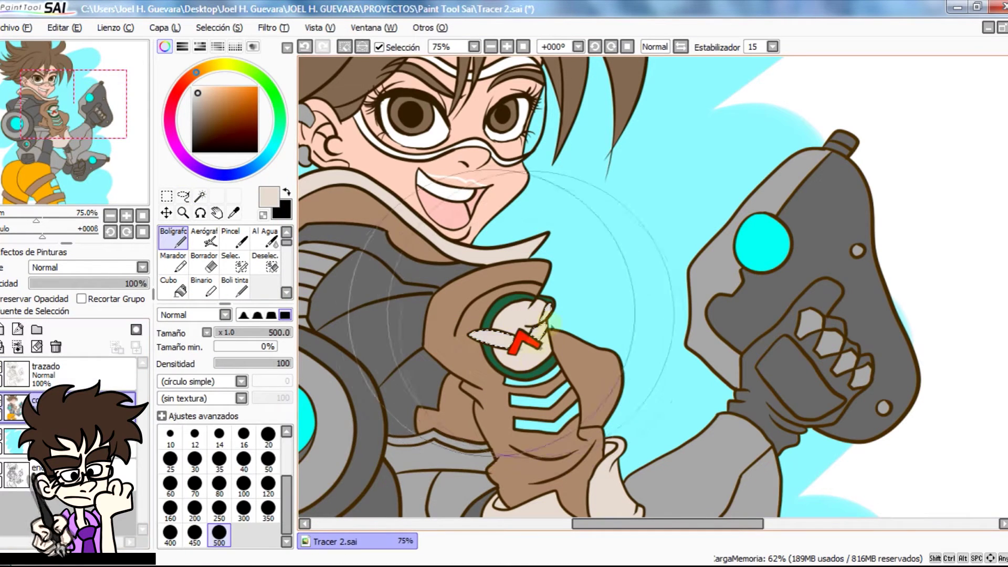
pyautogui.hotkey('ctrl', 'd')
# Step: Select the top stripe directly below the emblem and paint it on the color layer with the shoulder's sampled light gray
pyautogui.moveTo(274, 566)
pyautogui.click(79, 374)
pyautogui.click(200, 196)
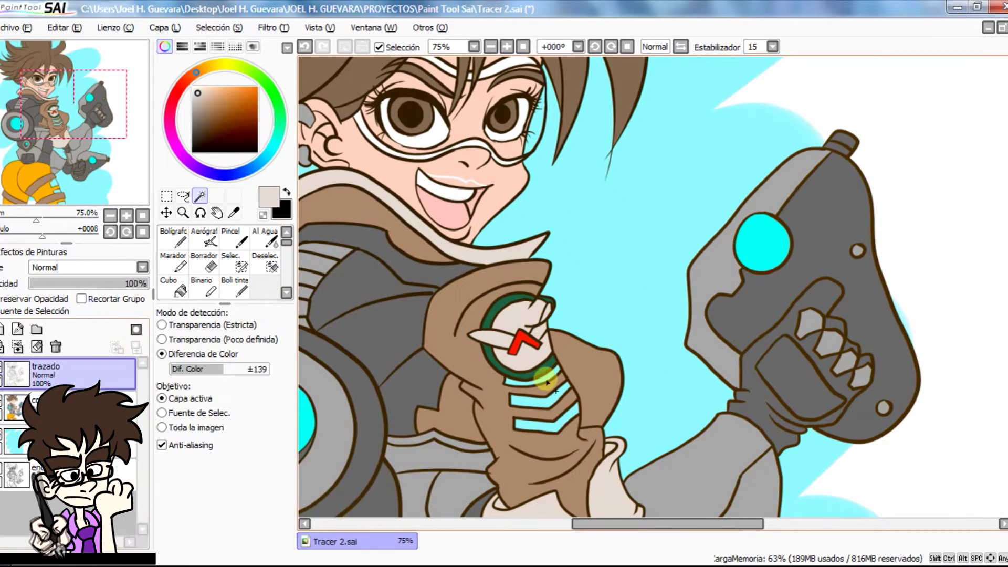
pyautogui.click(79, 407)
pyautogui.click(233, 212)
pyautogui.click(344, 263)
pyautogui.click(174, 240)
pyautogui.moveTo(556, 371); pyautogui.dragTo(509, 382)
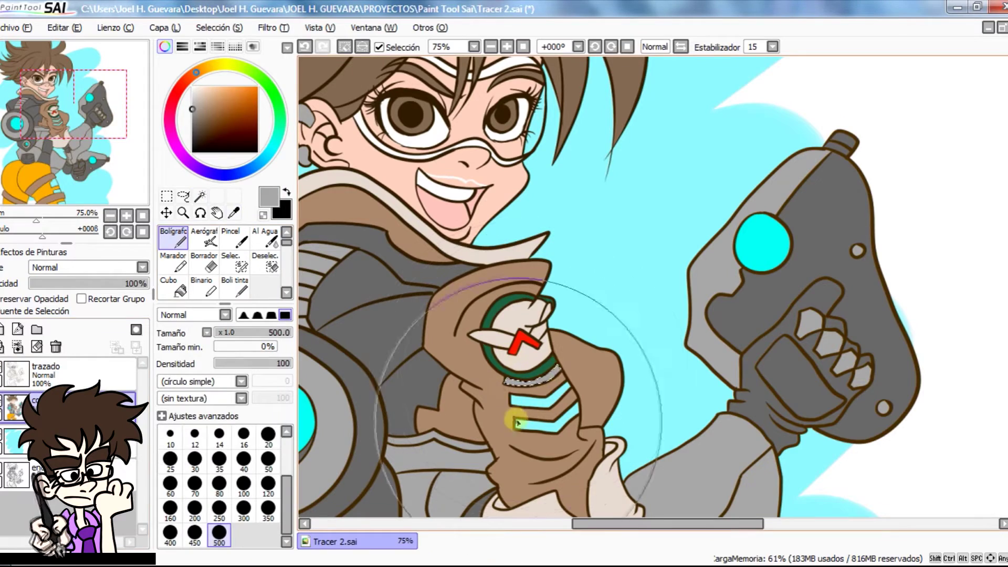
pyautogui.hotkey('ctrl', 'd')
# Step: Select the two lower sleeve chevrons on the trazado layer and paint them on the color layer with the trousers' sampled orange
pyautogui.click(200, 196)
pyautogui.click(79, 374)
pyautogui.click(531, 398)
pyautogui.click(531, 424)
pyautogui.scroll(-5, 441, 452)
pyautogui.click(234, 213)
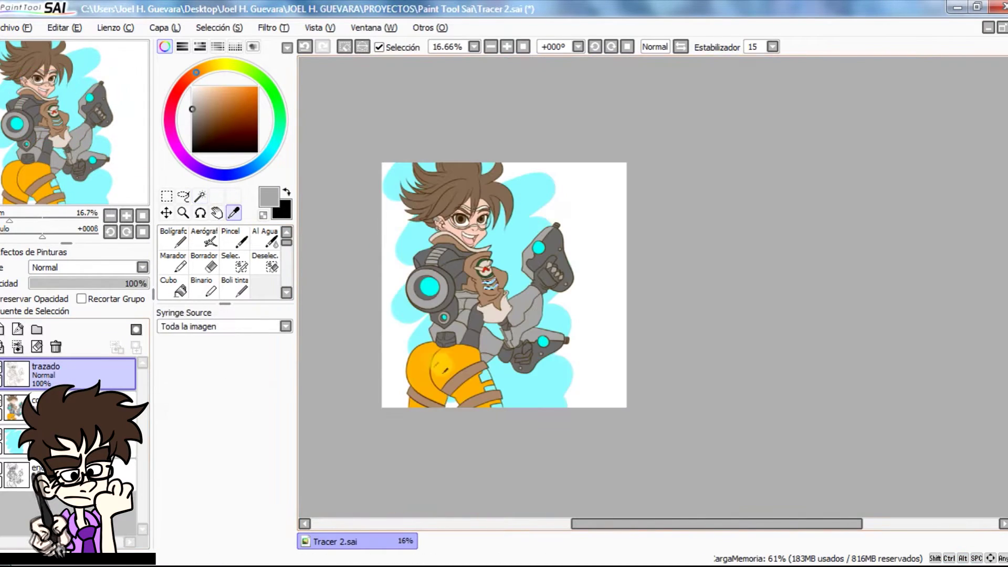
pyautogui.click(420, 362)
pyautogui.click(78, 407)
pyautogui.click(176, 240)
pyautogui.scroll(2, 436, 414)
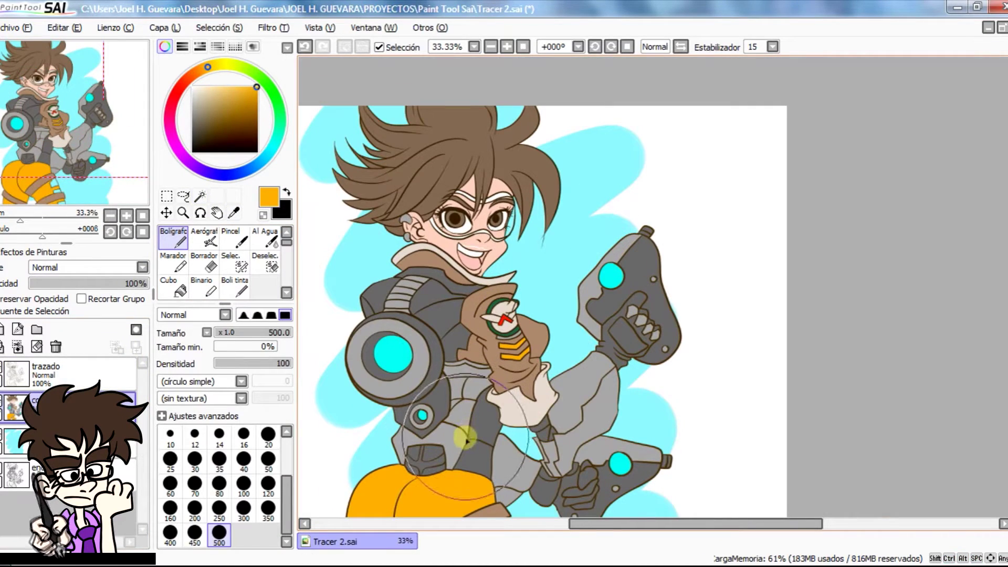
# Step: Select the white upper-lip line on the trazado layer and paint under it on the color layer with the sampled skin tone
pyautogui.scroll(7, 487, 254)
pyautogui.moveTo(497, 278); pyautogui.dragTo(687, 320)
pyautogui.click(107, 375)
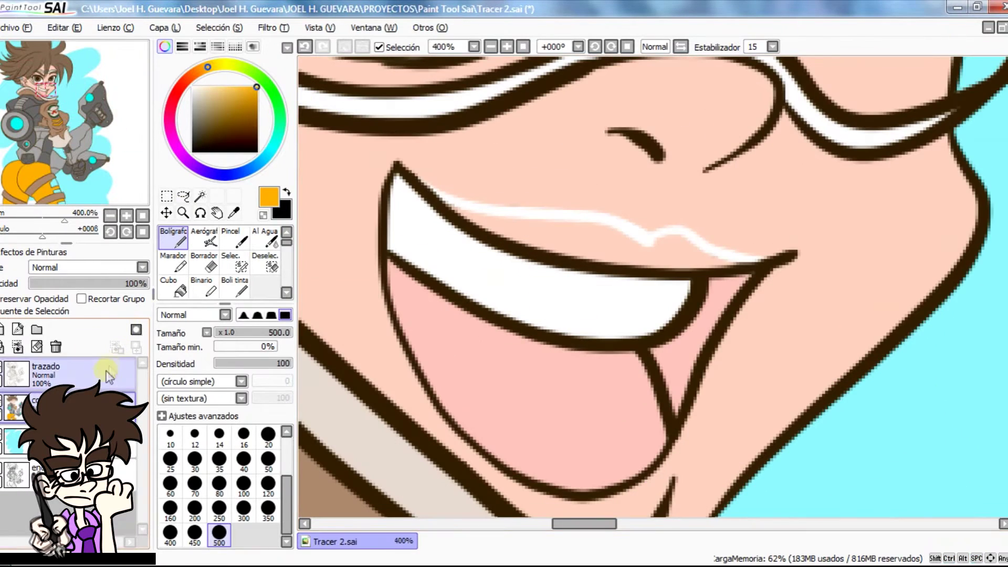
pyautogui.click(200, 196)
pyautogui.click(567, 216)
pyautogui.click(125, 405)
pyautogui.click(233, 213)
pyautogui.click(553, 167)
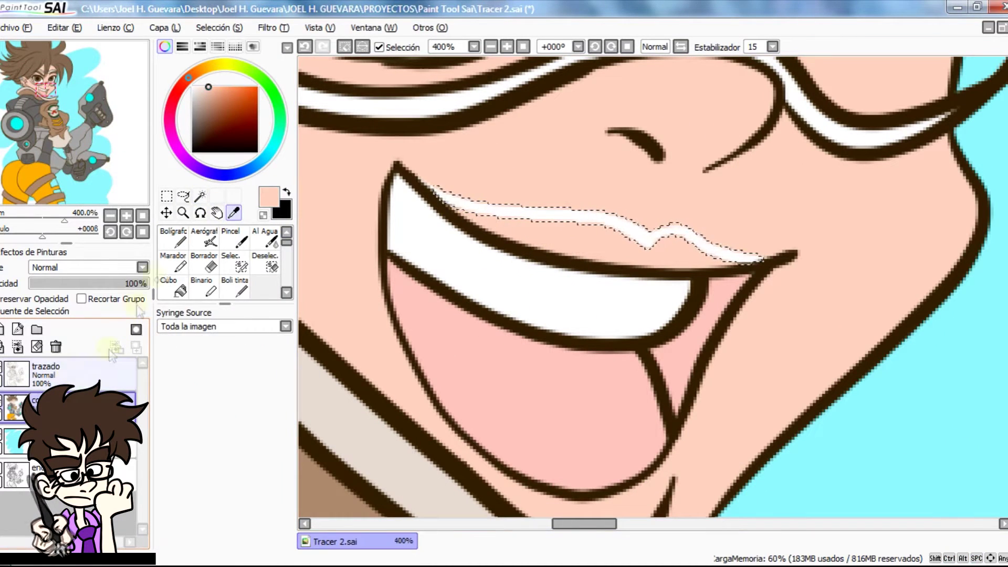
pyautogui.click(176, 240)
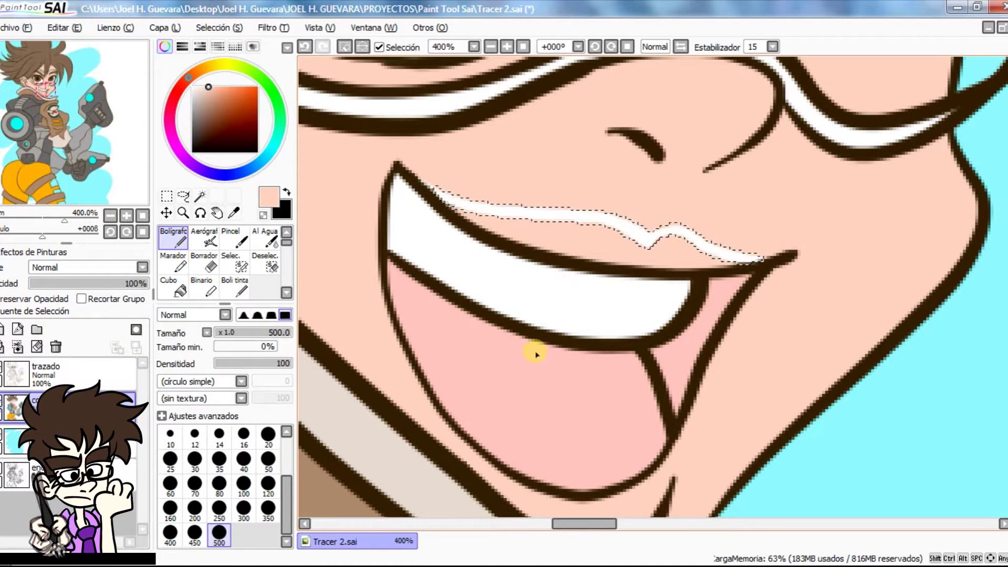
pyautogui.scroll(-5, 538, 357)
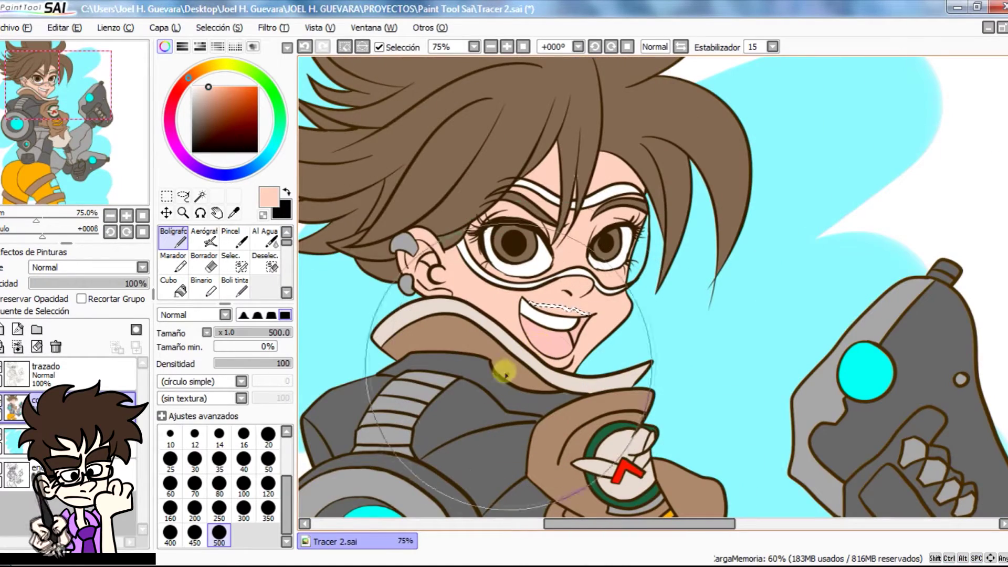
pyautogui.scroll(-2, 583, 244)
pyautogui.moveTo(580, 240); pyautogui.dragTo(536, 326)
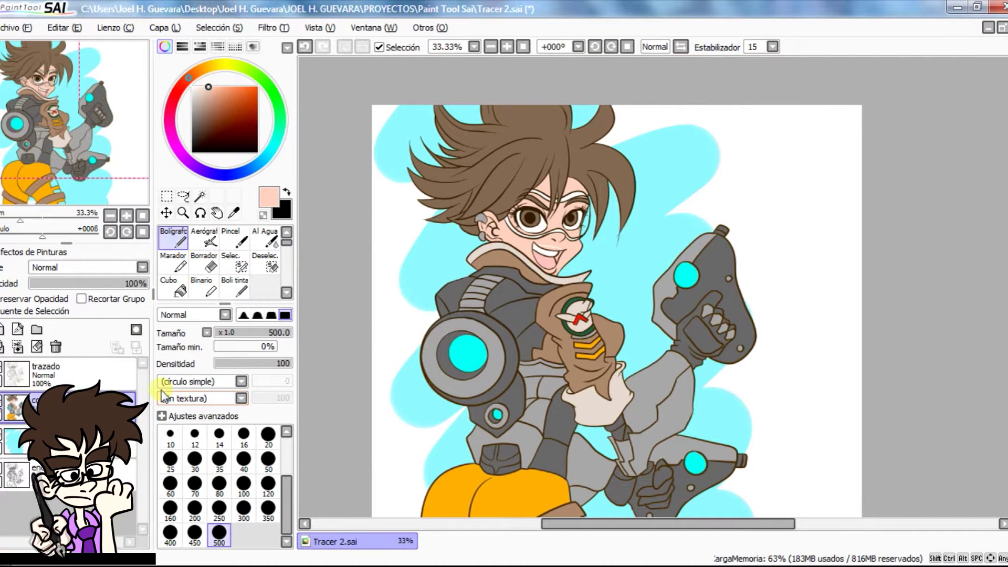
# Step: Select the upper lip area on the trazado layer with the Magic Wand
pyautogui.moveTo(563, 238); pyautogui.dragTo(553, 254)
pyautogui.click(200, 197)
pyautogui.scroll(5, 541, 264)
pyautogui.click(73, 373)
pyautogui.click(546, 272)
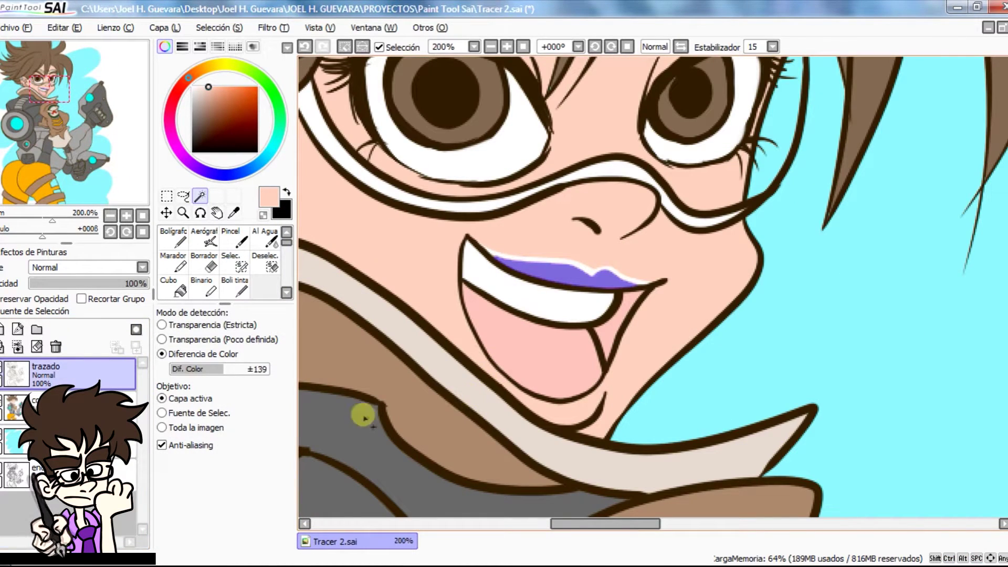
# Step: Add a new layer above the color layer and name it "sombras"
pyautogui.click(74, 407)
pyautogui.click(3, 329)
pyautogui.doubleClick(74, 407)
pyautogui.write('sombras')
pyautogui.press('Return')
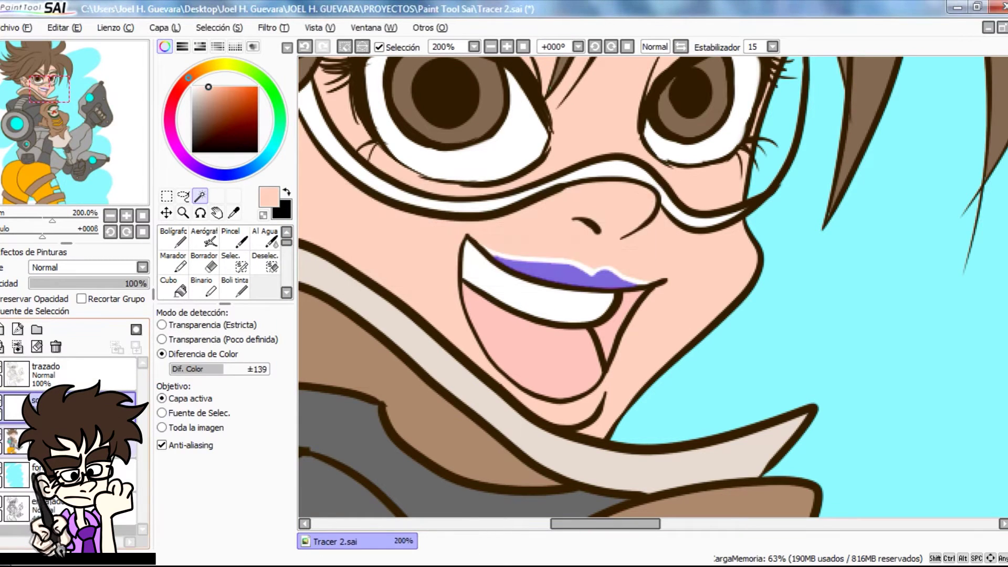
# Step: Paint the selected upper lip bright green on the sombras layer with a size 120 pen and clear the selection
pyautogui.click(265, 82)
pyautogui.click(257, 87)
pyautogui.click(173, 238)
pyautogui.click(219, 534)
pyautogui.click(269, 485)
pyautogui.moveTo(475, 268); pyautogui.dragTo(652, 284)
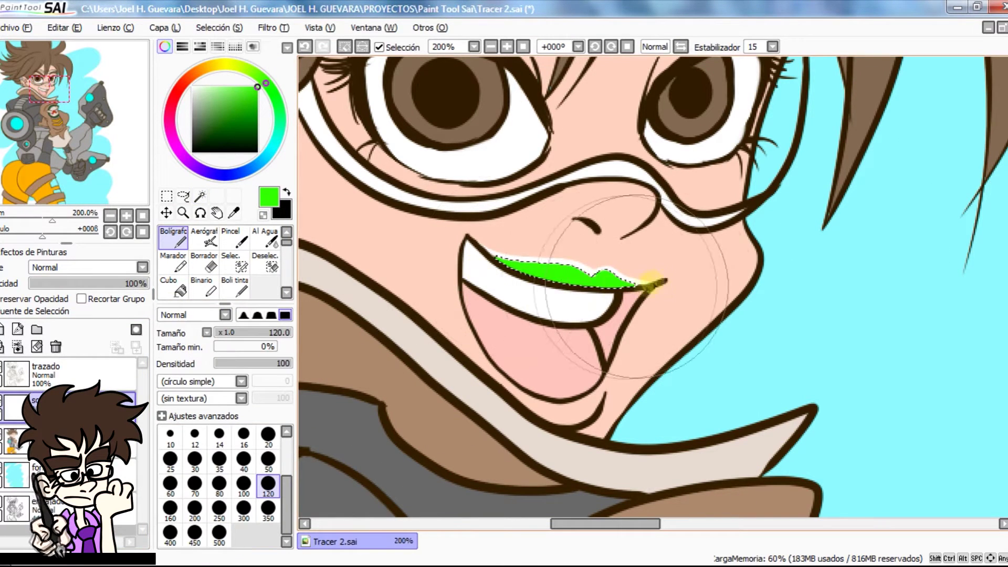
pyautogui.hotkey('ctrl', 'd')
# Step: Select the white line above the upper lip on the trazado layer and erase it with a size 350 eraser
pyautogui.click(49, 372)
pyautogui.click(200, 196)
pyautogui.click(578, 266)
pyautogui.click(204, 262)
pyautogui.click(266, 536)
pyautogui.moveTo(477, 310)
pyautogui.mouseDown()
pyautogui.moveTo(543, 312)
pyautogui.moveTo(574, 189)
pyautogui.moveTo(533, 349)
pyautogui.mouseUp()
pyautogui.hotkey('ctrl', 'd')
pyautogui.scroll(-4, 528, 342)
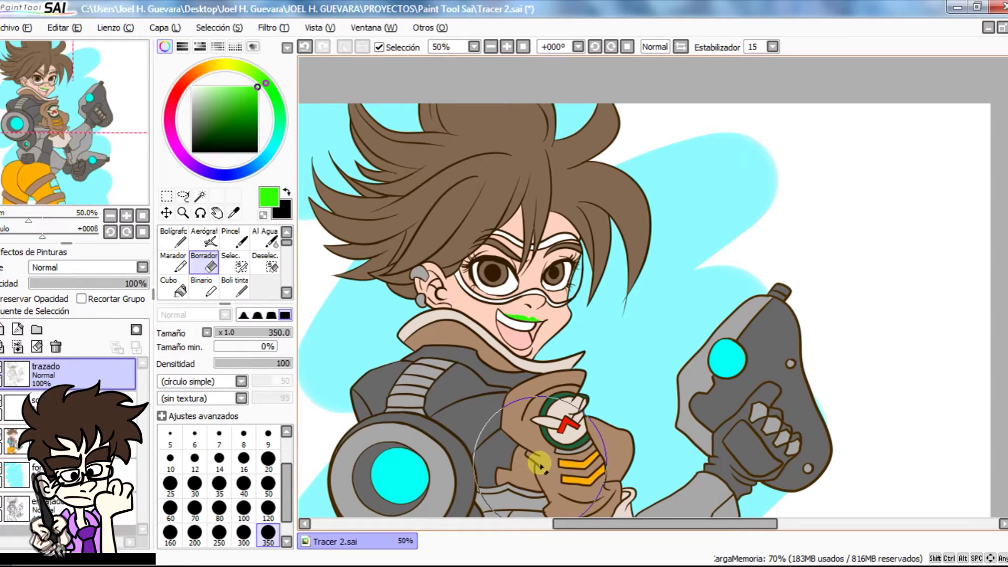
pyautogui.moveTo(584, 338); pyautogui.dragTo(569, 313)
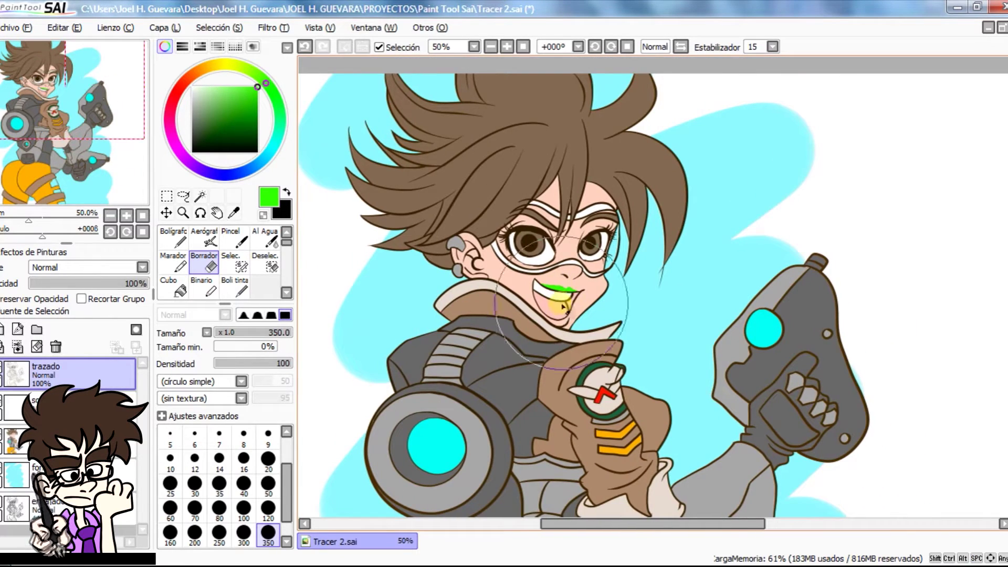
pyautogui.click(200, 197)
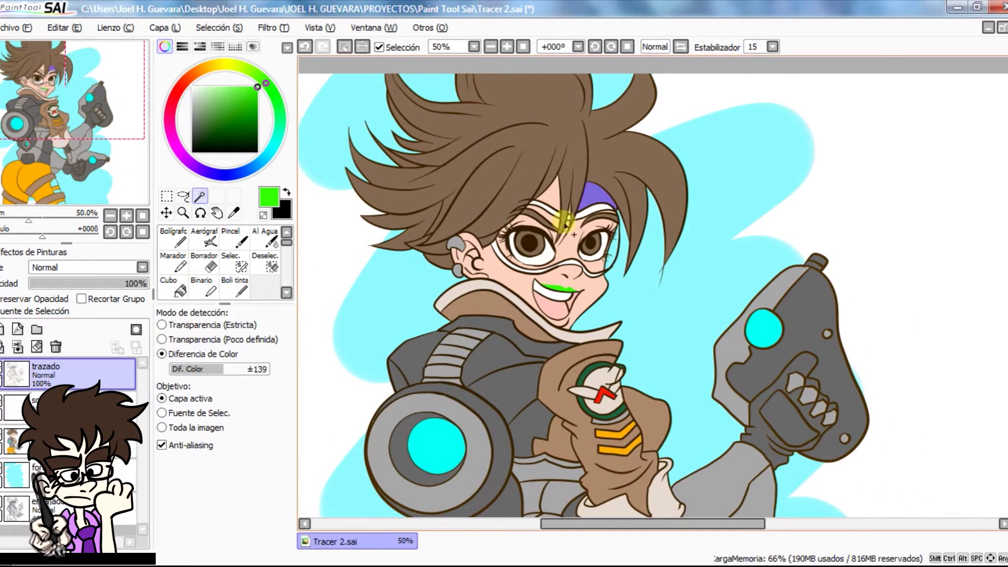
pyautogui.hotkey('ctrl', 'd')
pyautogui.click(79, 440)
pyautogui.click(605, 203)
pyautogui.hotkey('ctrl', 'd')
pyautogui.click(84, 374)
# Step: Select all skin areas of the forehead, face and ear on the trazado layer with the Magic Wand
pyautogui.click(598, 198)
pyautogui.click(551, 198)
pyautogui.keyDown('ctrl'); pyautogui.click(575, 210); pyautogui.keyUp('ctrl')
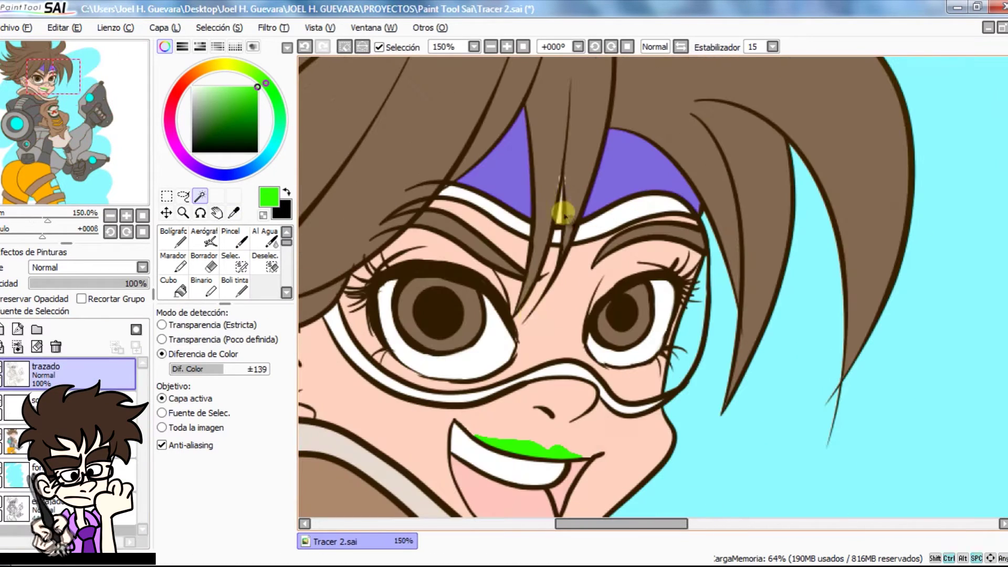
pyautogui.click(558, 305)
pyautogui.click(451, 256)
pyautogui.click(492, 235)
pyautogui.scroll(2, 363, 280)
pyautogui.moveTo(326, 420); pyautogui.dragTo(522, 360)
pyautogui.click(522, 360)
pyautogui.click(409, 307)
pyautogui.click(588, 276)
# Step: Add the missed skin slivers beside the eyelashes and above the eyebrow to the selection with a size 4 selection brush
pyautogui.press('s')
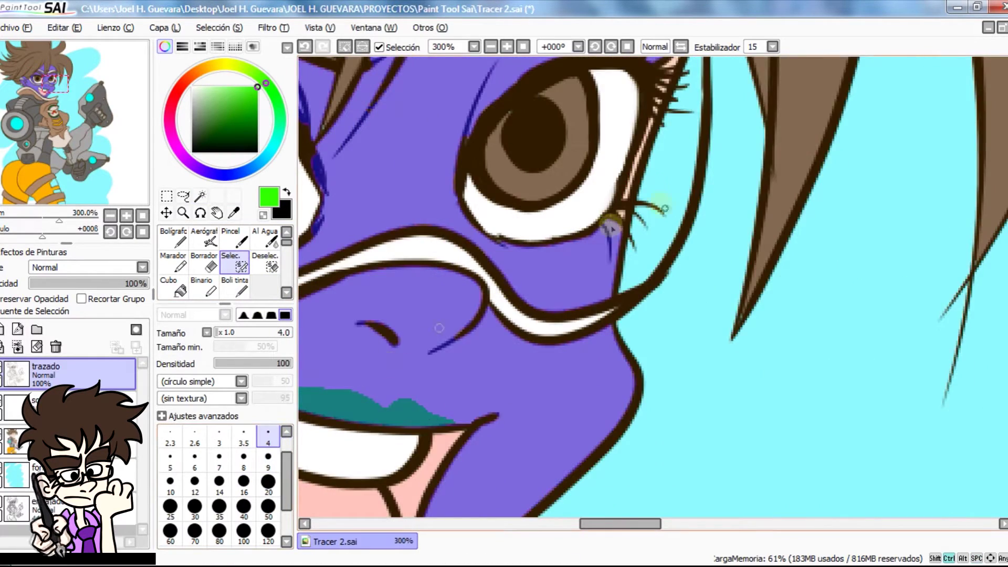
pyautogui.scroll(1, 535, 311)
pyautogui.moveTo(596, 107); pyautogui.dragTo(567, 164)
pyautogui.moveTo(568, 161); pyautogui.dragTo(594, 136)
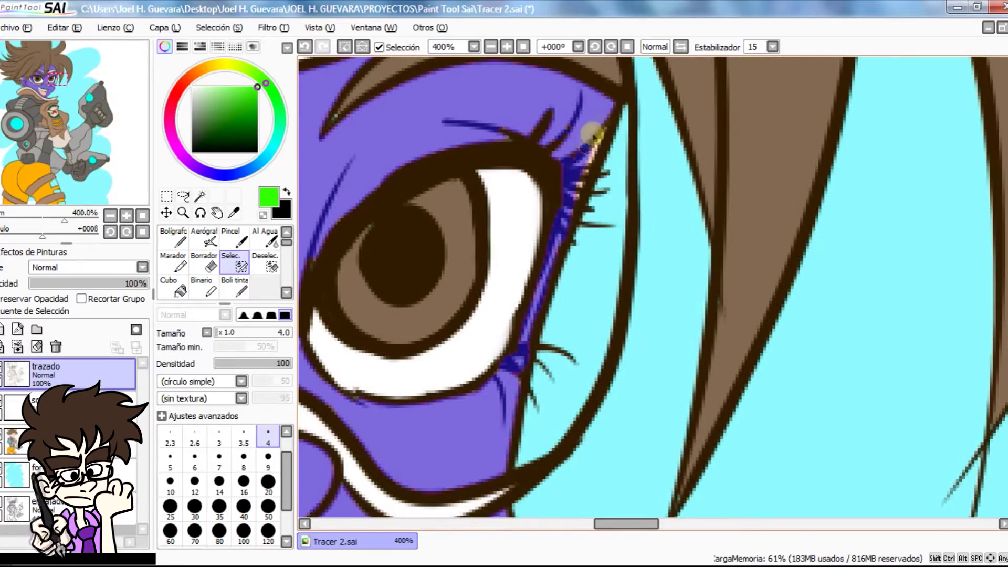
pyautogui.scroll(-6, 586, 321)
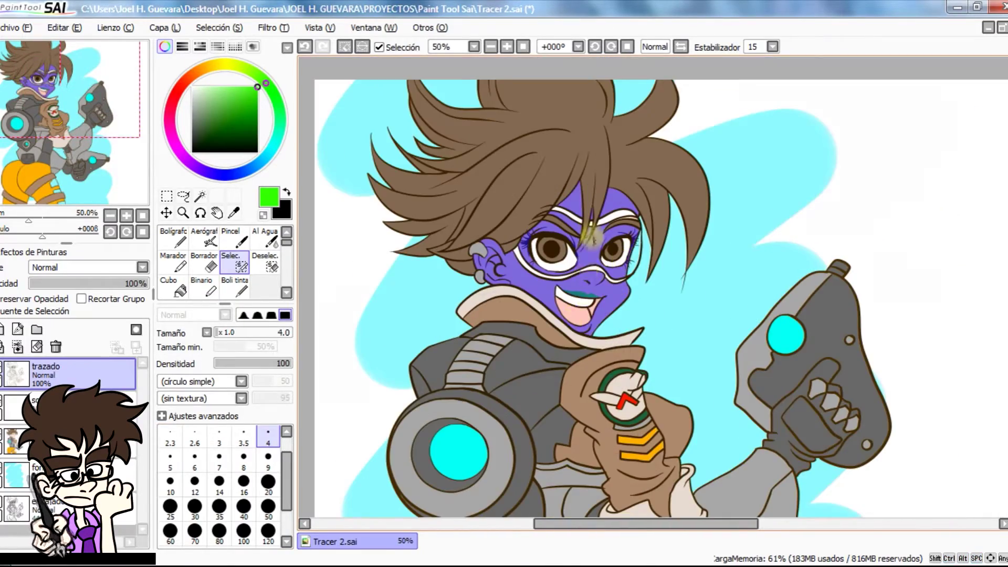
pyautogui.scroll(6, 591, 233)
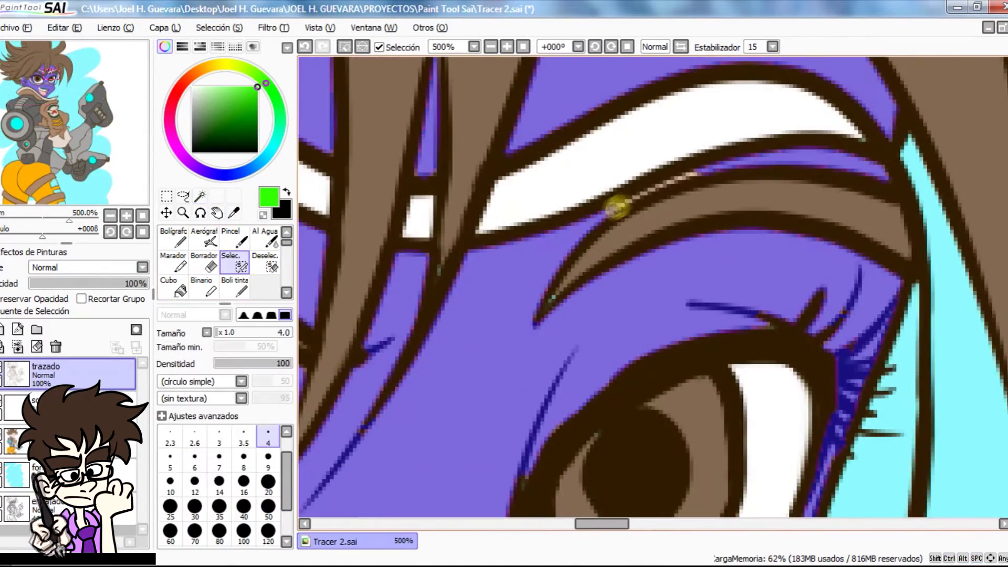
pyautogui.scroll(-5, 654, 278)
pyautogui.moveTo(590, 266); pyautogui.dragTo(626, 187)
# Step: Paint bright green shadows on the forehead beneath the bangs on the sombras layer with a size 100 pen
pyautogui.click(87, 404)
pyautogui.click(180, 238)
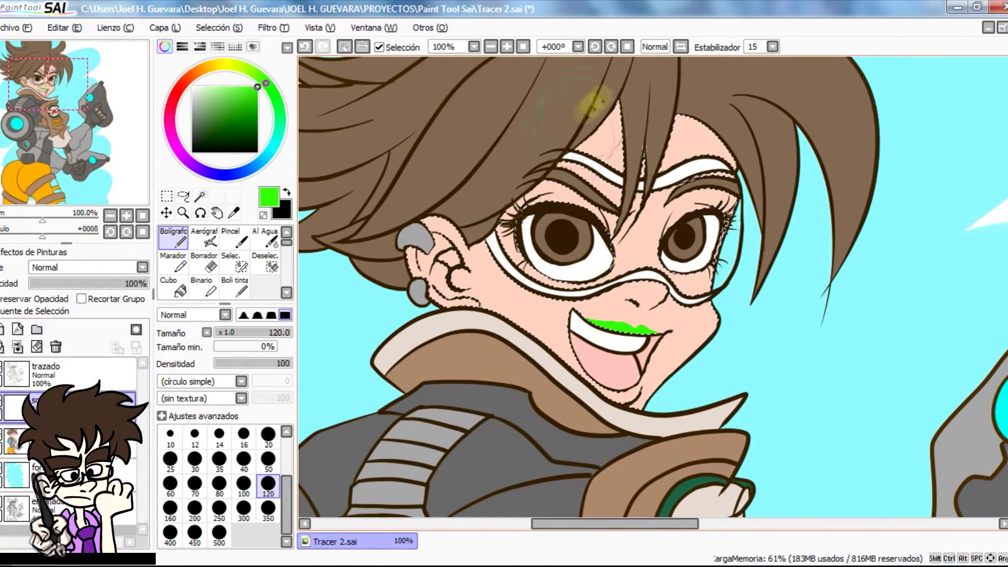
pyautogui.scroll(-1, 473, 242)
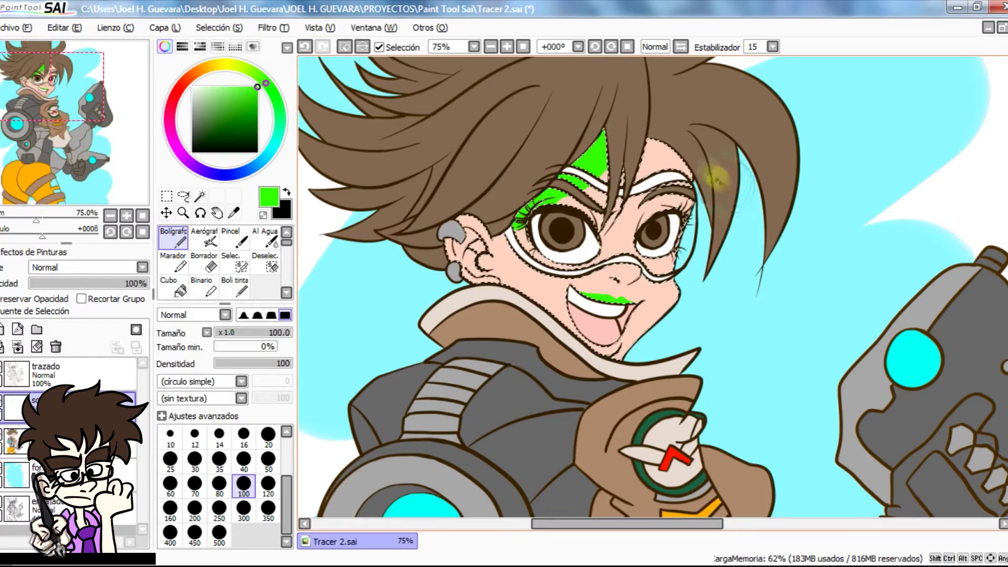
# Step: Paint bright green shadows in the folds of the ear on the sombras layer with a size 20 pen
pyautogui.keyDown('ctrl'); pyautogui.click(512, 334); pyautogui.keyUp('ctrl')
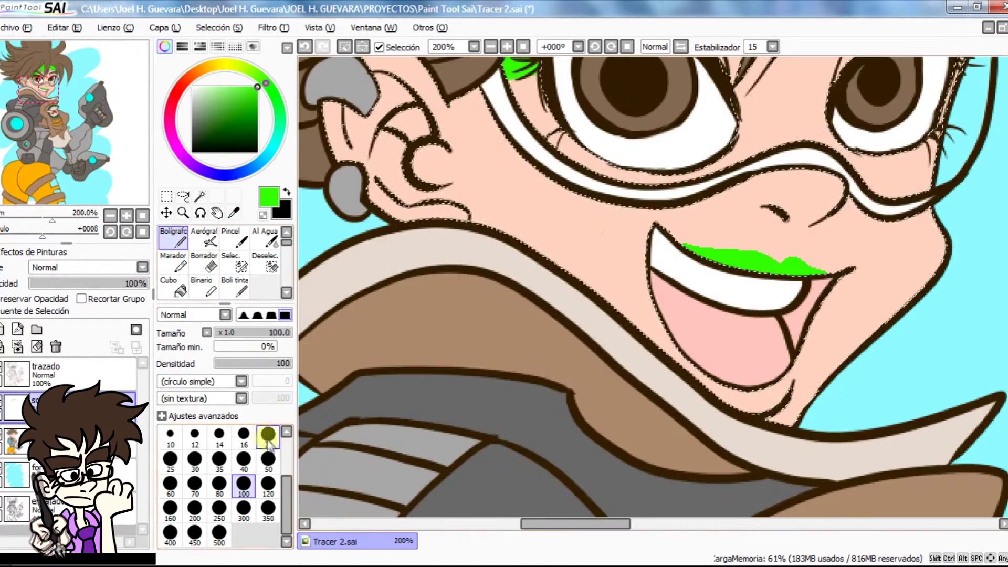
pyautogui.click(268, 436)
pyautogui.moveTo(420, 118); pyautogui.dragTo(467, 208)
pyautogui.keyDown('ctrl'); pyautogui.keyDown('alt'); pyautogui.click(473, 226); pyautogui.keyUp('alt'); pyautogui.keyUp('ctrl')
pyautogui.moveTo(426, 256); pyautogui.dragTo(429, 197)
pyautogui.hotkey('ctrl', 'z')
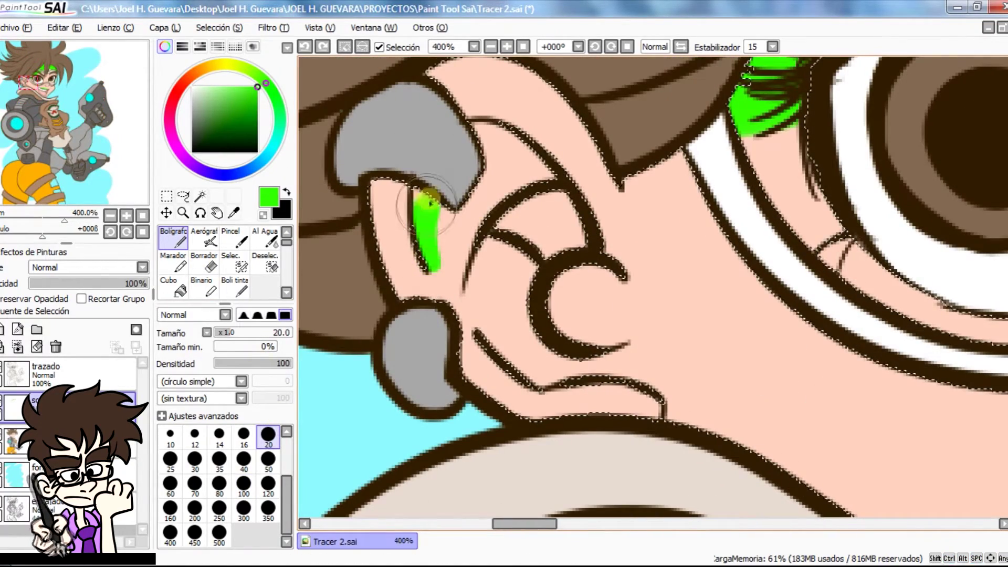
pyautogui.moveTo(548, 208)
pyautogui.mouseDown()
pyautogui.moveTo(507, 219)
pyautogui.moveTo(467, 281)
pyautogui.mouseUp()
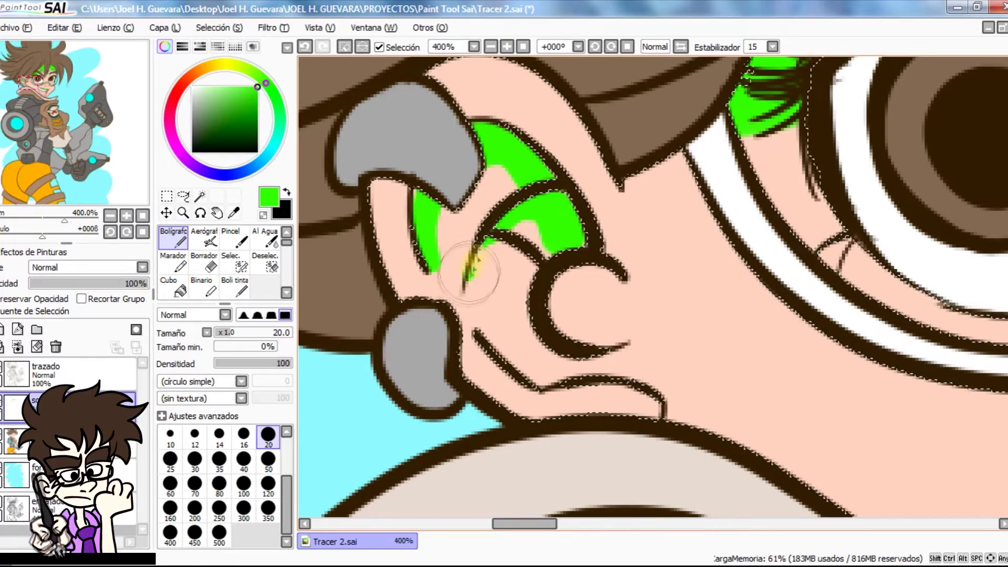
pyautogui.moveTo(560, 344)
pyautogui.mouseDown()
pyautogui.moveTo(634, 376)
pyautogui.moveTo(644, 412)
pyautogui.mouseUp()
# Step: Shape bright green shadows on both cheeks along the lower edge of the goggle frame with the eraser and pen
pyautogui.press('e')
pyautogui.click(269, 465)
pyautogui.scroll(-4, 663, 363)
pyautogui.scroll(2, 682, 310)
pyautogui.moveTo(682, 310); pyautogui.dragTo(412, 189)
pyautogui.click(174, 239)
pyautogui.moveTo(746, 283); pyautogui.dragTo(843, 315)
# Step: Trim the green nose shadow with the eraser and fill in its edge around the nostril with the pen
pyautogui.click(205, 263)
pyautogui.moveTo(738, 288); pyautogui.dragTo(752, 300)
pyautogui.click(174, 240)
pyautogui.moveTo(691, 298); pyautogui.dragTo(710, 304)
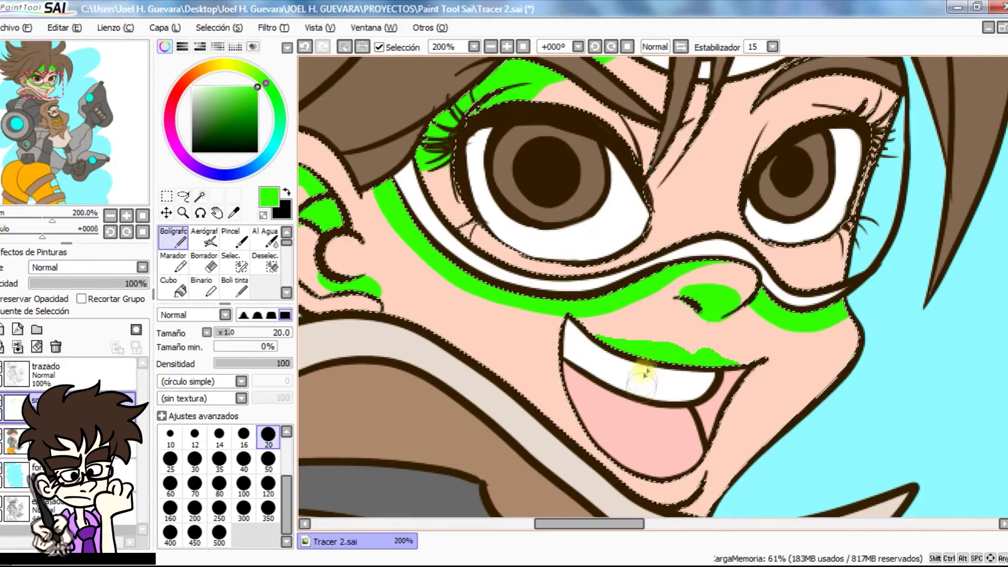
# Step: Paint a bright green shadow stroke near the mouth and chin on the sombras layer, undo the last stroke and clear the selection
pyautogui.scroll(1, 711, 498)
pyautogui.moveTo(713, 499); pyautogui.dragTo(736, 358)
pyautogui.moveTo(732, 339)
pyautogui.mouseDown()
pyautogui.moveTo(702, 381)
pyautogui.moveTo(590, 308)
pyautogui.moveTo(582, 336)
pyautogui.mouseUp()
pyautogui.hotkey('ctrl', 'z')
pyautogui.scroll(-5, 702, 383)
pyautogui.hotkey('ctrl', 'd')
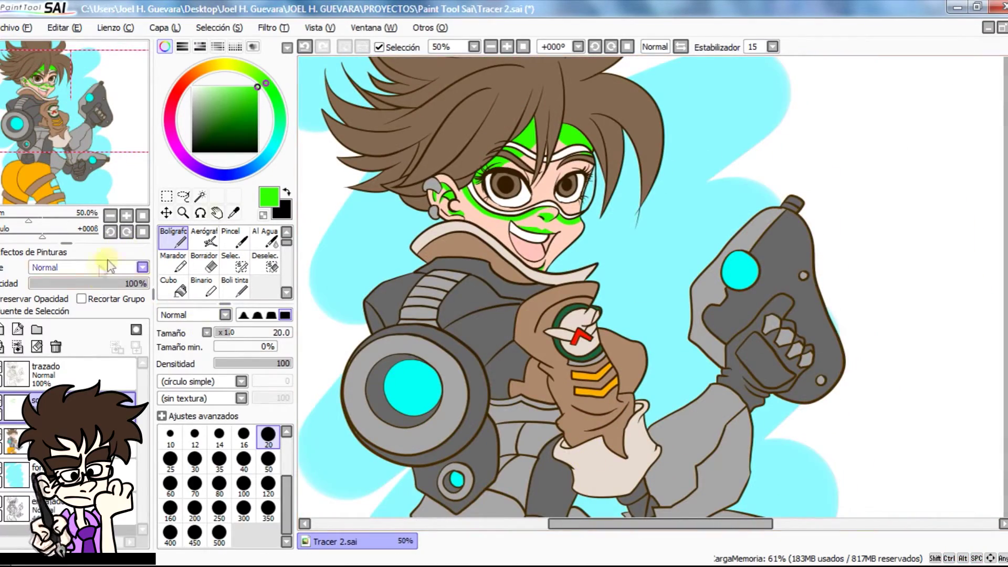
# Step: Touch up the hair base color around the bangs on the base color layer with the sampled hair brown and a size 10 pen
pyautogui.click(203, 199)
pyautogui.scroll(8, 551, 153)
pyautogui.keyDown('alt'); pyautogui.click(537, 144); pyautogui.keyUp('alt')
pyautogui.click(68, 440)
pyautogui.click(175, 242)
pyautogui.press('[')
pyautogui.press('[')
pyautogui.press('[')
pyautogui.press('[')
pyautogui.scroll(-3, 578, 367)
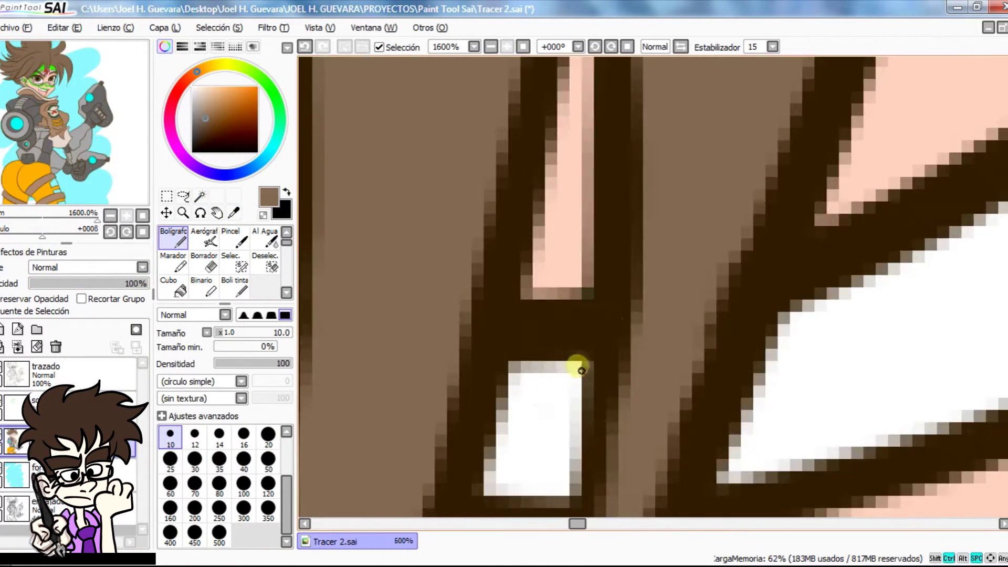
pyautogui.scroll(2, 446, 307)
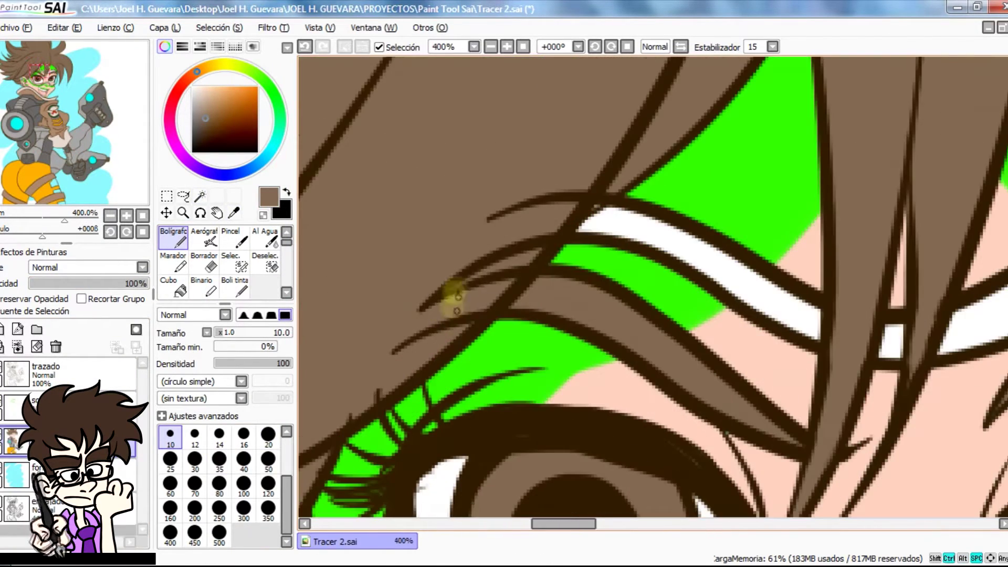
pyautogui.moveTo(586, 186); pyautogui.dragTo(614, 200)
pyautogui.scroll(-5, 682, 388)
pyautogui.scroll(5, 583, 241)
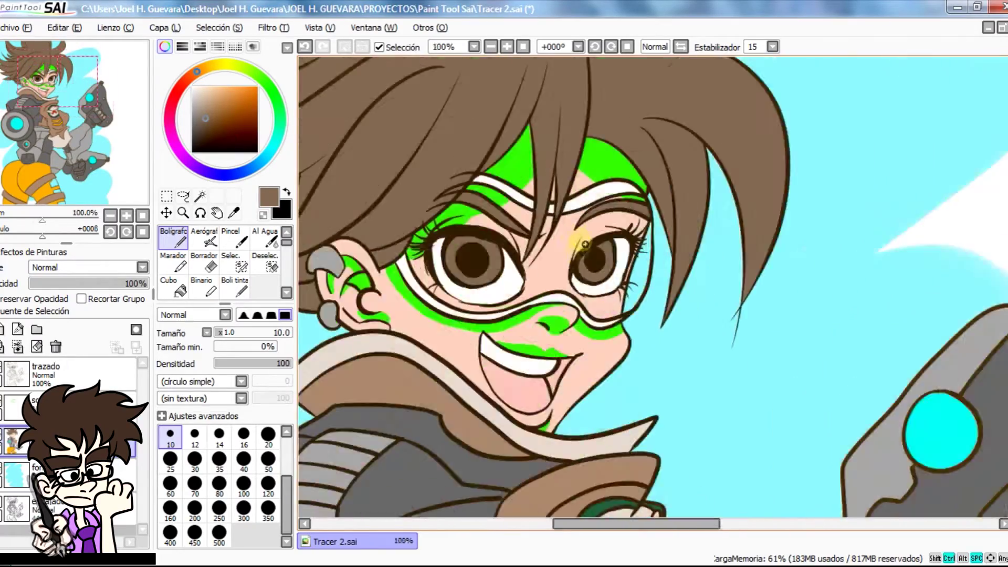
pyautogui.scroll(-6, 796, 270)
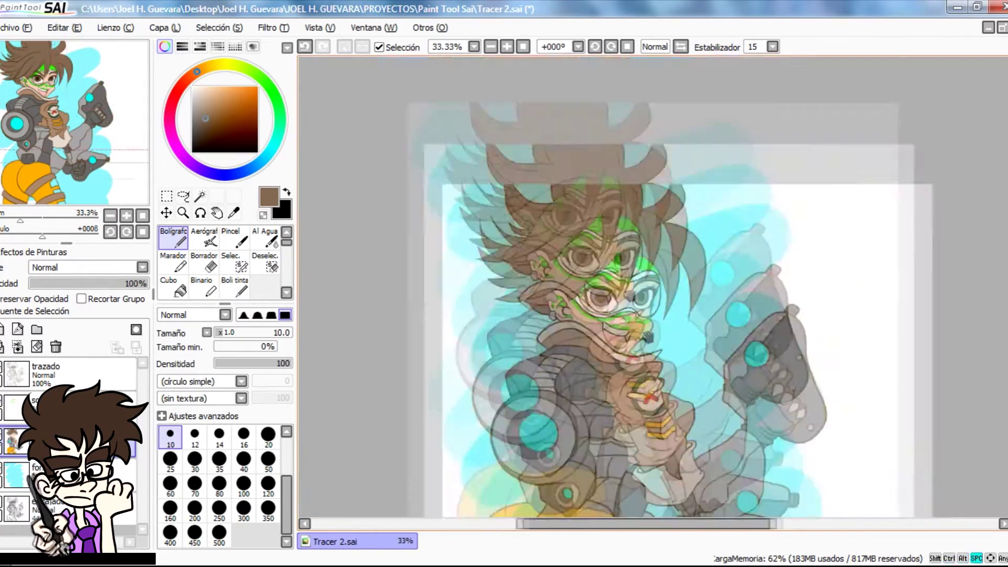
# Step: Select the brown hair areas with the Magic Wand on the trazado layer
pyautogui.moveTo(649, 338); pyautogui.dragTo(586, 210)
pyautogui.click(62, 363)
pyautogui.click(26, 27)
pyautogui.click(47, 93)
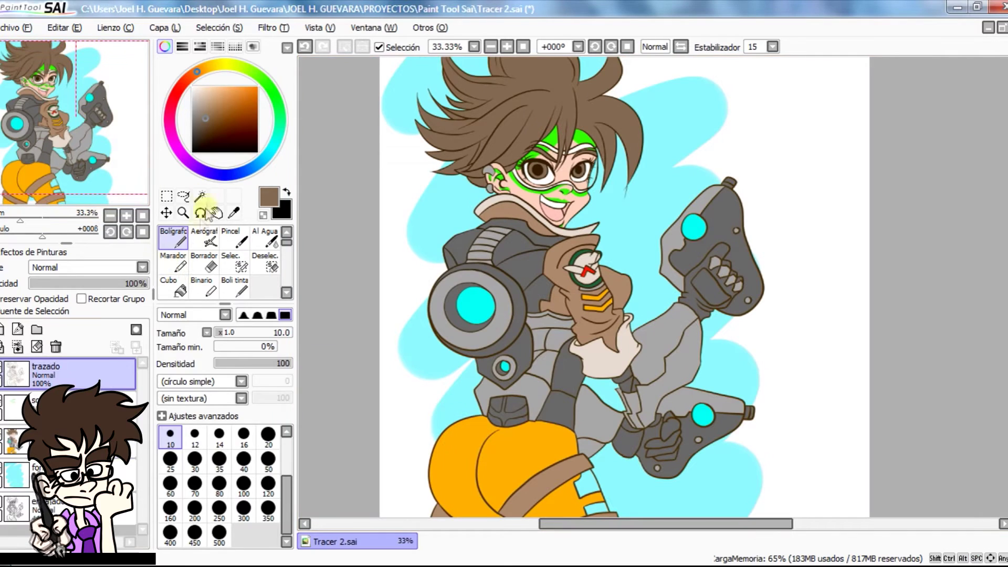
pyautogui.click(200, 196)
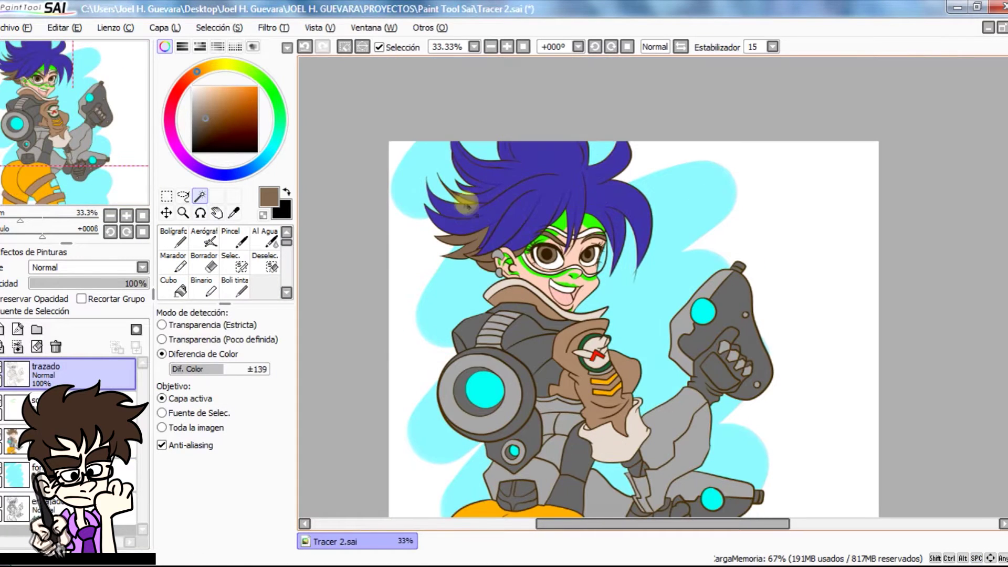
# Step: Sample the bright green of the face shadows on the sombras layer and set the pen size to 100
pyautogui.click(68, 405)
pyautogui.click(234, 213)
pyautogui.click(592, 221)
pyautogui.click(174, 236)
pyautogui.keyDown('ctrl'); pyautogui.click(508, 218); pyautogui.keyUp('ctrl')
pyautogui.scroll(1, 514, 220)
pyautogui.click(243, 486)
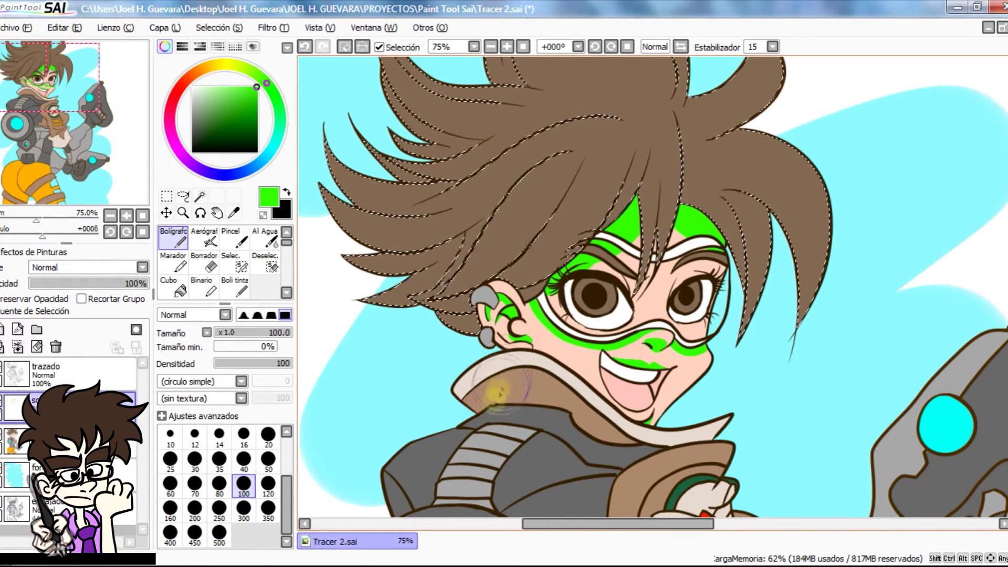
# Step: Add both irises to the hair selection with the Magic Wand on the trazado layer
pyautogui.click(99, 371)
pyautogui.click(200, 197)
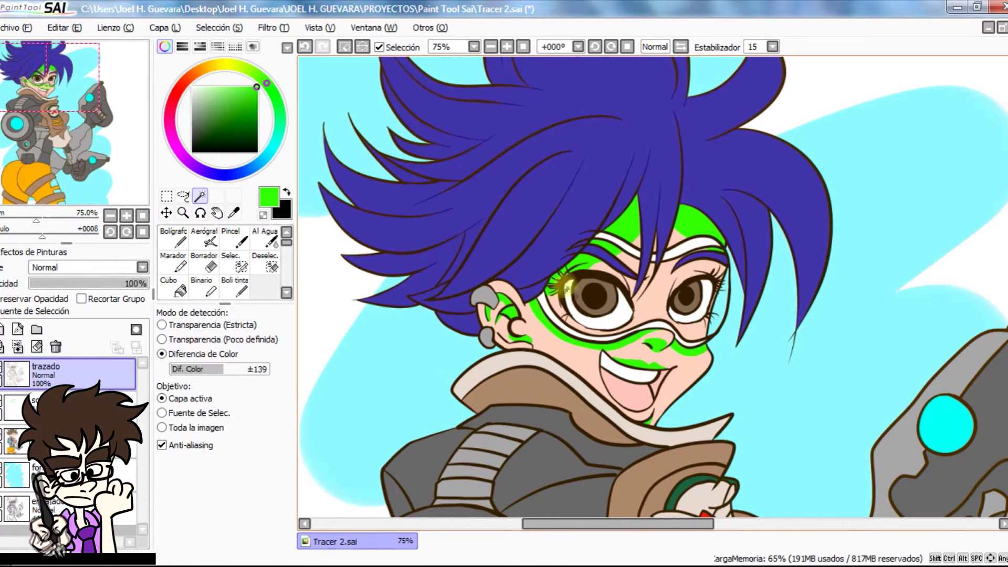
pyautogui.click(601, 296)
pyautogui.click(695, 301)
# Step: Try to paint bright green shadows over the hair and irises on the base color layer with a size 50 pen
pyautogui.click(22, 435)
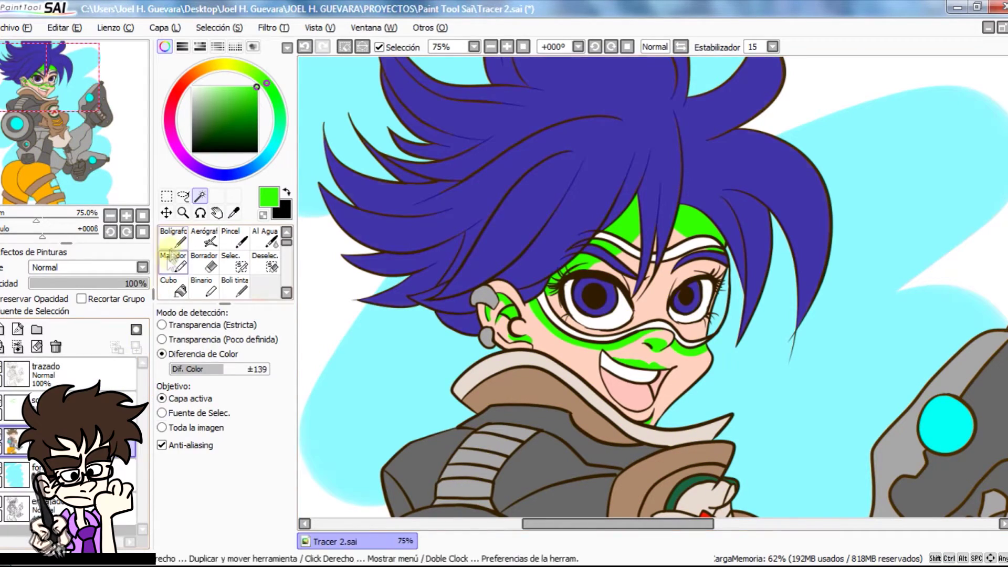
pyautogui.click(174, 240)
pyautogui.click(270, 437)
pyautogui.click(269, 460)
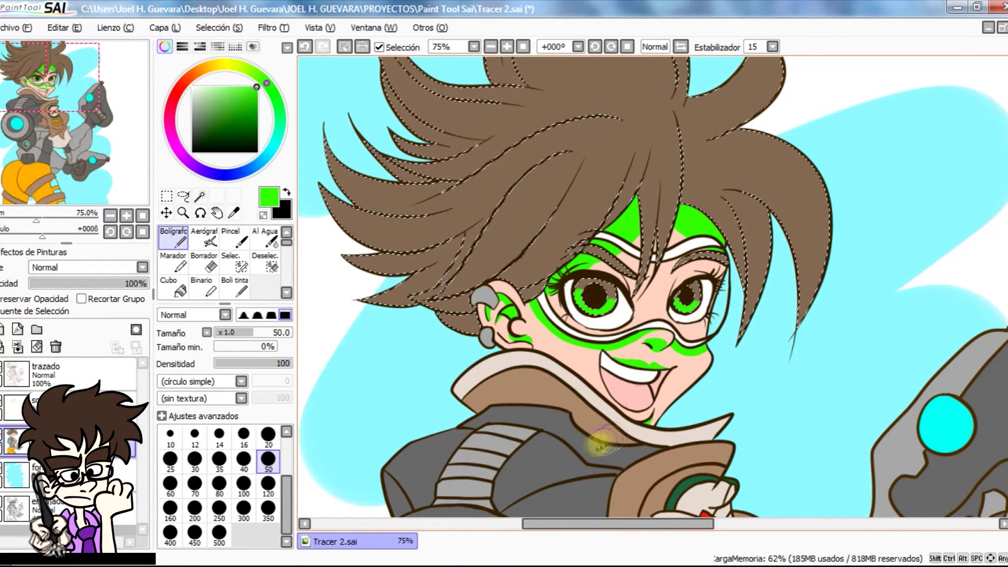
pyautogui.moveTo(370, 312); pyautogui.dragTo(376, 299)
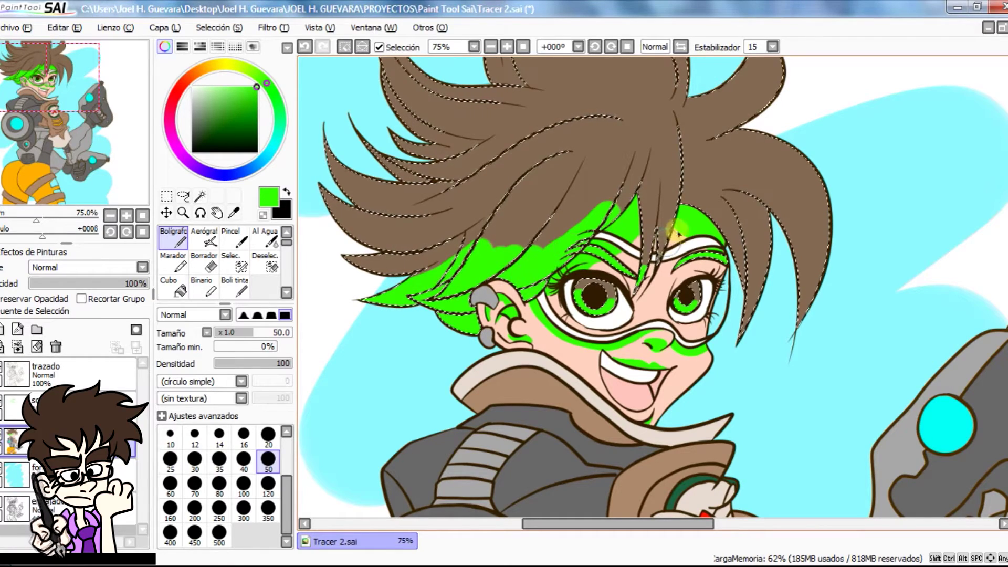
pyautogui.moveTo(538, 204); pyautogui.dragTo(586, 271)
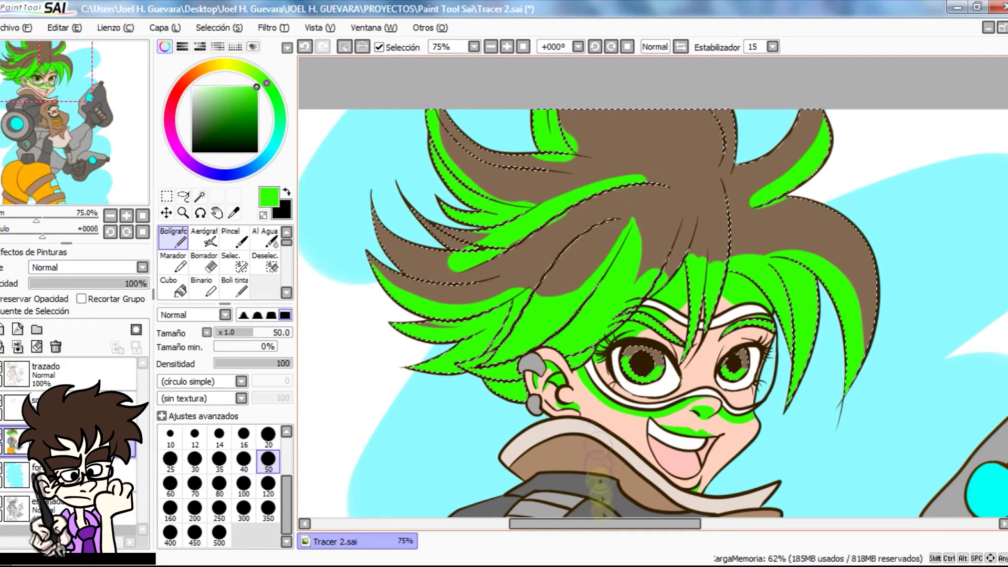
pyautogui.press('e')
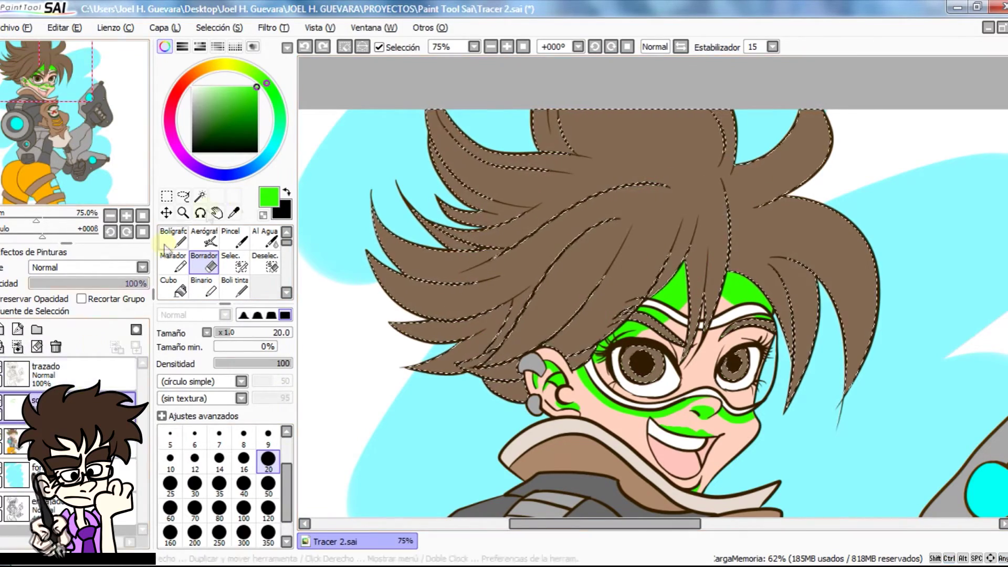
# Step: Paint bright green shadows over the hair locks, bangs, eyebrows and irises on the sombras layer with a size 120 pen
pyautogui.press('n')
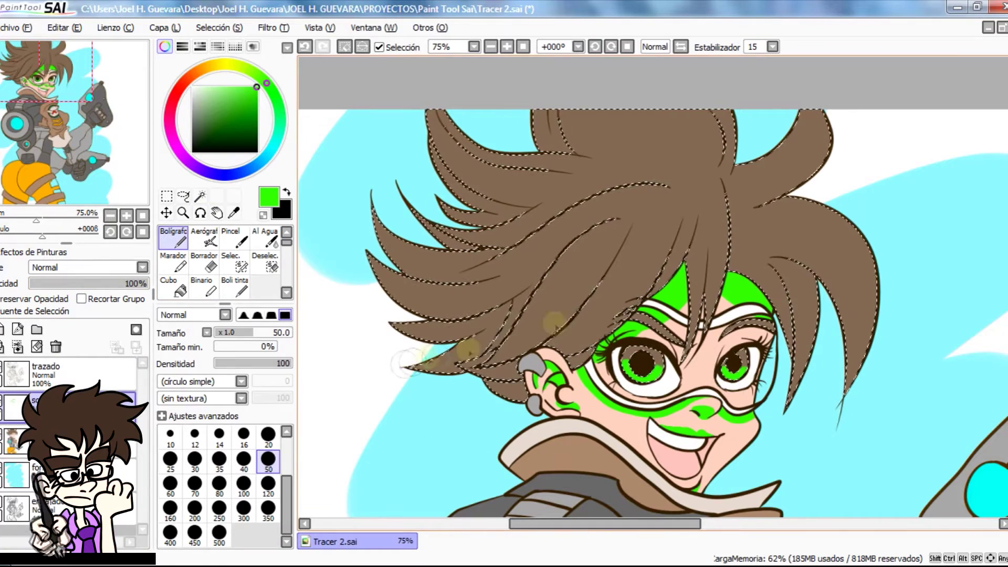
pyautogui.click(268, 486)
pyautogui.moveTo(382, 231); pyautogui.dragTo(410, 359)
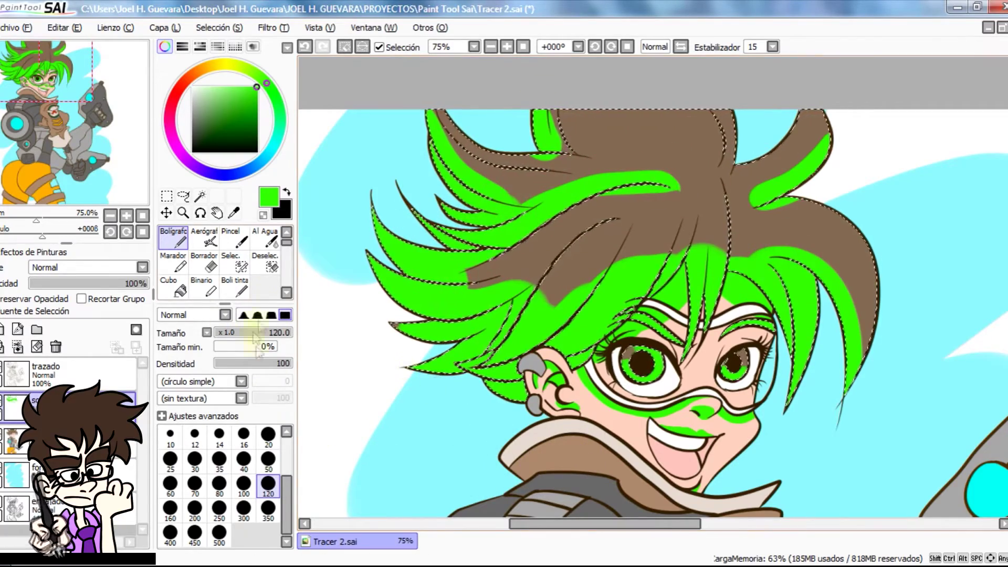
# Step: Trim the upper edge of the green shadow across the bangs and the front lock into rounded curves with a size 20 eraser
pyautogui.click(204, 262)
pyautogui.scroll(3, 792, 202)
pyautogui.moveTo(711, 221); pyautogui.dragTo(795, 191)
pyautogui.moveTo(472, 349); pyautogui.dragTo(572, 187)
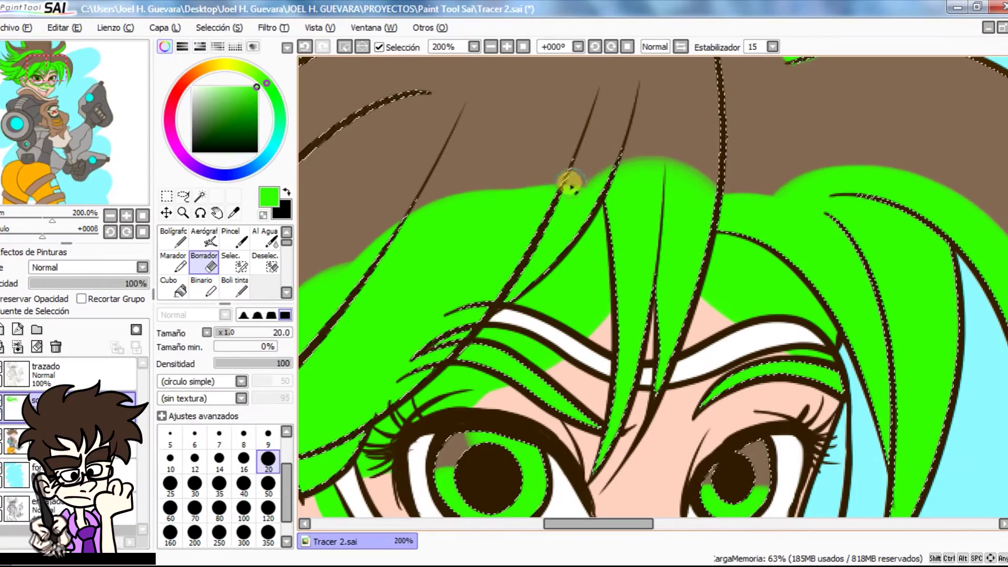
pyautogui.moveTo(520, 201)
pyautogui.mouseDown()
pyautogui.moveTo(808, 120)
pyautogui.moveTo(783, 119)
pyautogui.mouseUp()
pyautogui.moveTo(485, 225); pyautogui.dragTo(600, 189)
pyautogui.moveTo(675, 152); pyautogui.dragTo(735, 147)
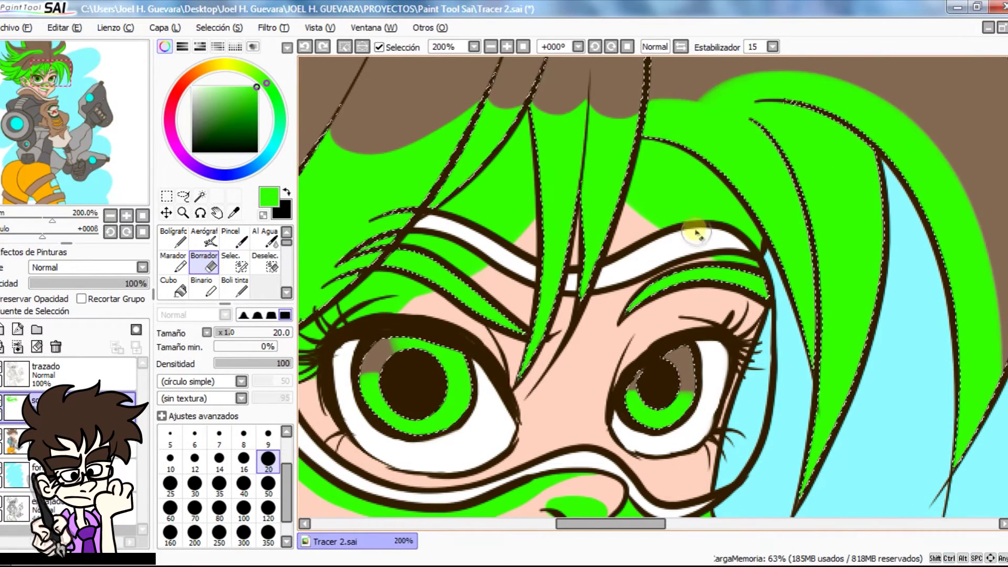
pyautogui.hotkey('ctrl', 'z')
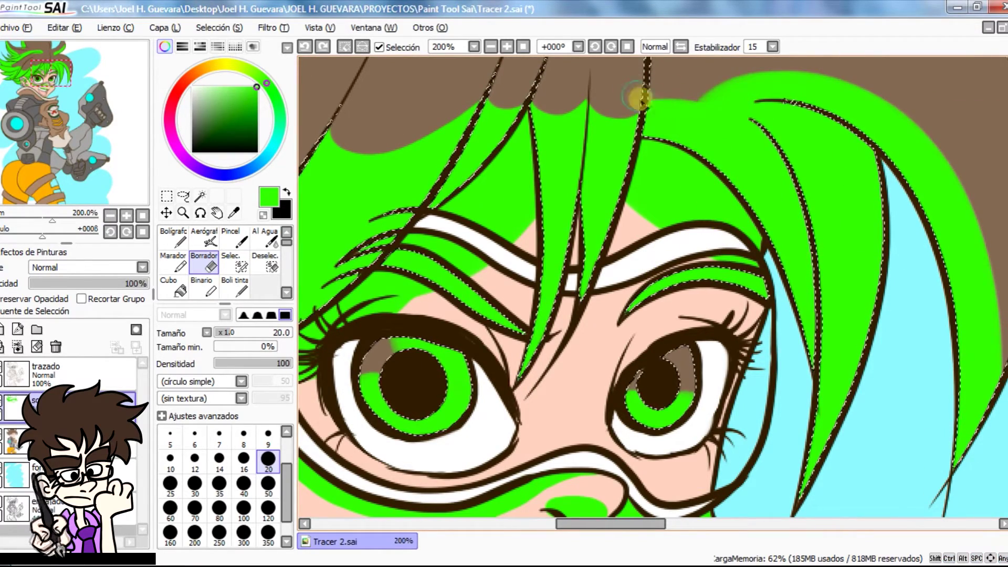
pyautogui.moveTo(641, 94); pyautogui.dragTo(699, 90)
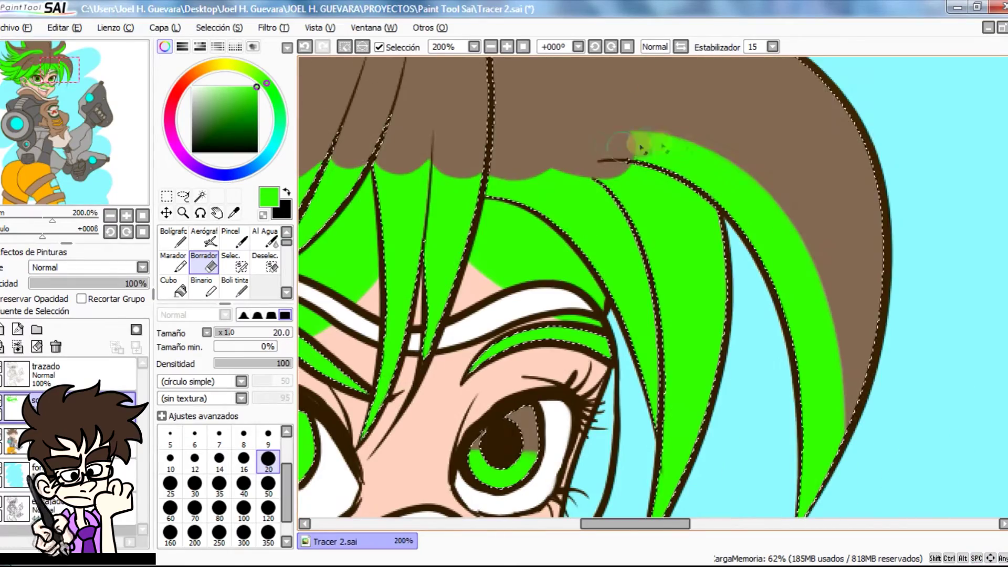
pyautogui.moveTo(635, 144)
pyautogui.mouseDown()
pyautogui.moveTo(603, 157)
pyautogui.moveTo(652, 225)
pyautogui.mouseUp()
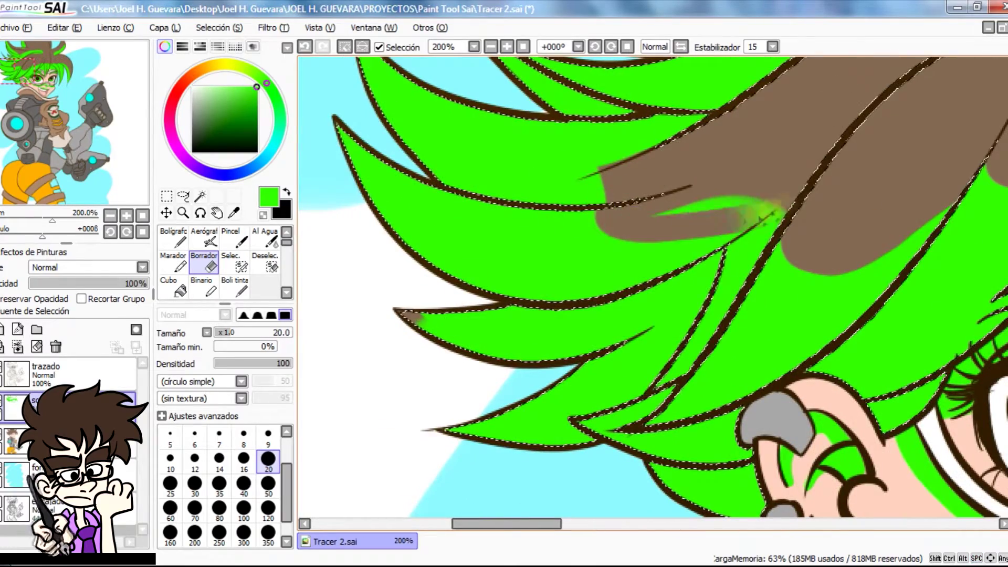
# Step: Clean up the green shadow edges on the back and upper hair locks with the size 20 eraser
pyautogui.moveTo(778, 215)
pyautogui.mouseDown()
pyautogui.moveTo(598, 191)
pyautogui.moveTo(645, 131)
pyautogui.moveTo(652, 198)
pyautogui.mouseUp()
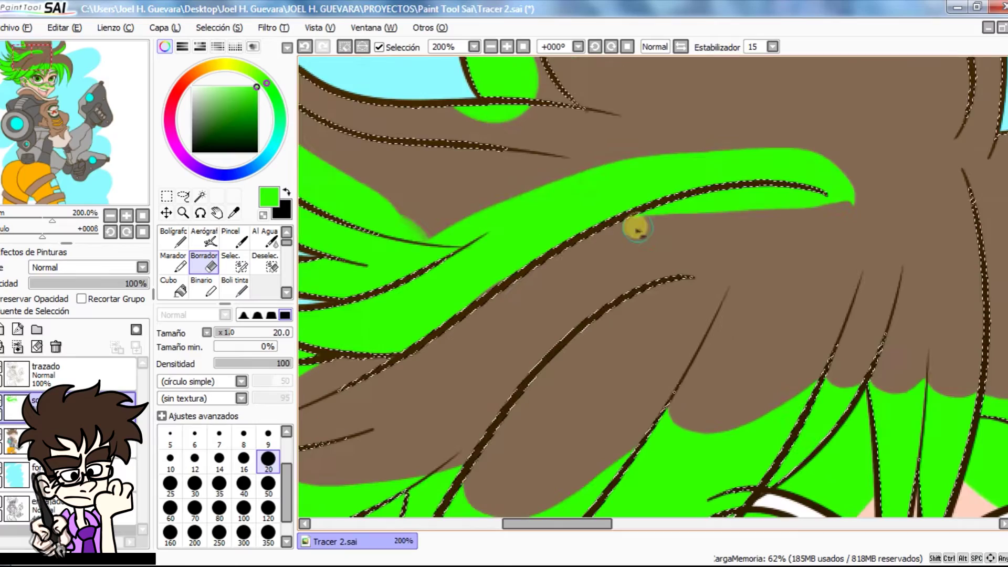
pyautogui.moveTo(637, 225)
pyautogui.mouseDown()
pyautogui.moveTo(837, 209)
pyautogui.moveTo(864, 179)
pyautogui.mouseUp()
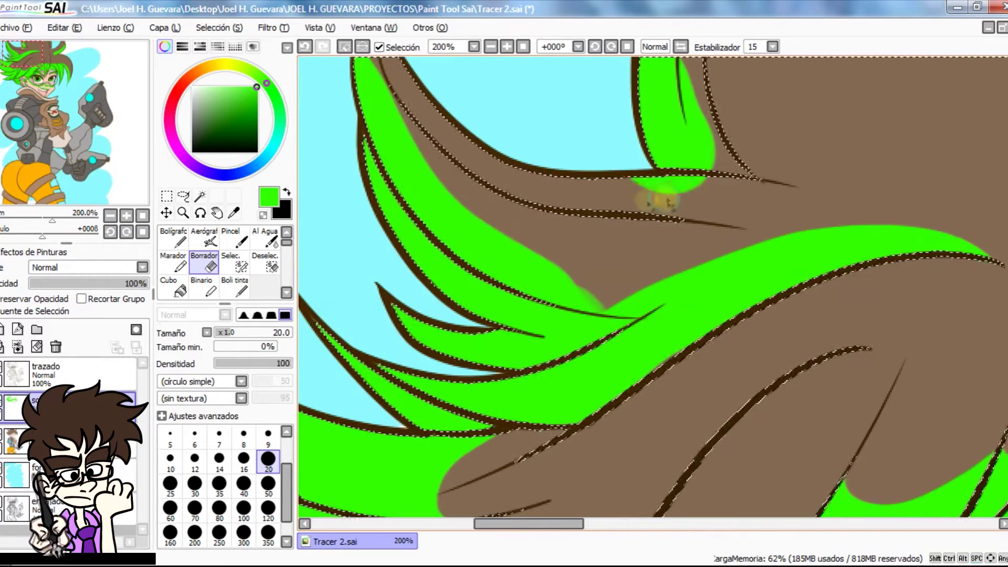
pyautogui.moveTo(653, 191)
pyautogui.mouseDown()
pyautogui.moveTo(604, 273)
pyautogui.moveTo(735, 158)
pyautogui.mouseUp()
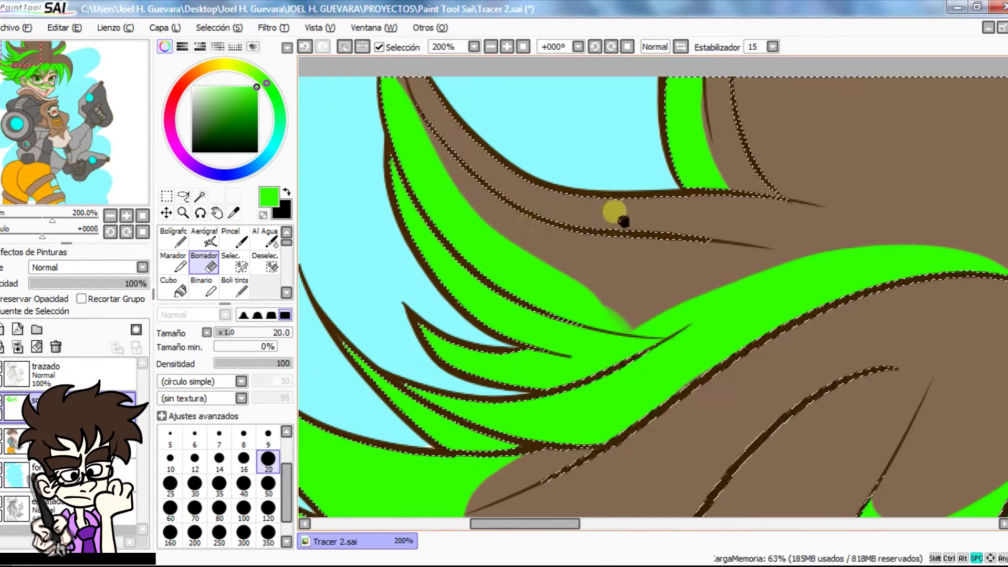
pyautogui.moveTo(402, 74)
pyautogui.mouseDown()
pyautogui.moveTo(419, 124)
pyautogui.moveTo(605, 270)
pyautogui.moveTo(628, 303)
pyautogui.mouseUp()
pyautogui.moveTo(843, 230); pyautogui.dragTo(676, 303)
pyautogui.moveTo(388, 82)
pyautogui.mouseDown()
pyautogui.moveTo(439, 208)
pyautogui.moveTo(603, 269)
pyautogui.mouseUp()
pyautogui.moveTo(470, 247); pyautogui.dragTo(536, 286)
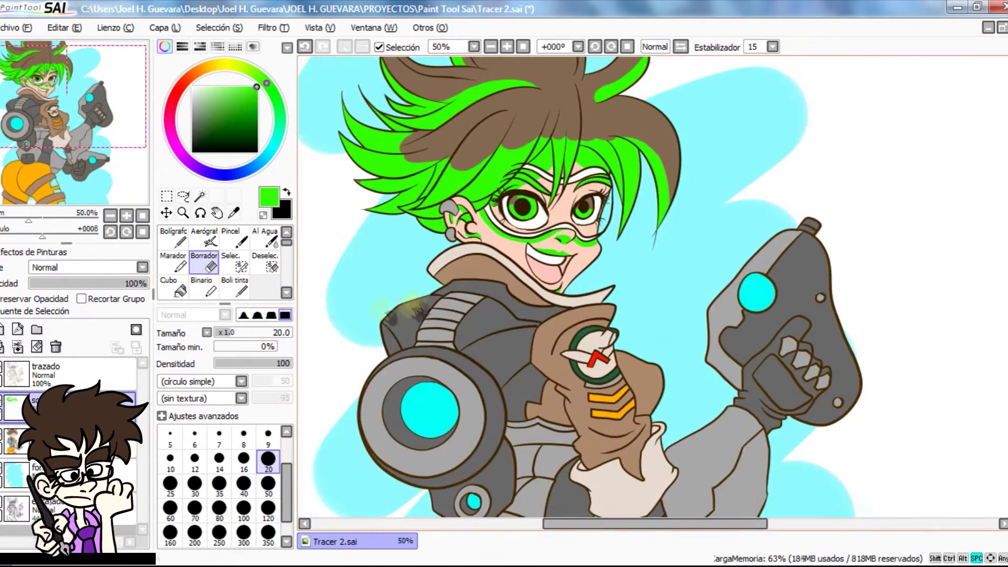
# Step: Select the brown jacket areas from the trazado layer and paint bright green shadows on the collar and sleeve on the sombras layer at size 120
pyautogui.click(73, 375)
pyautogui.click(200, 196)
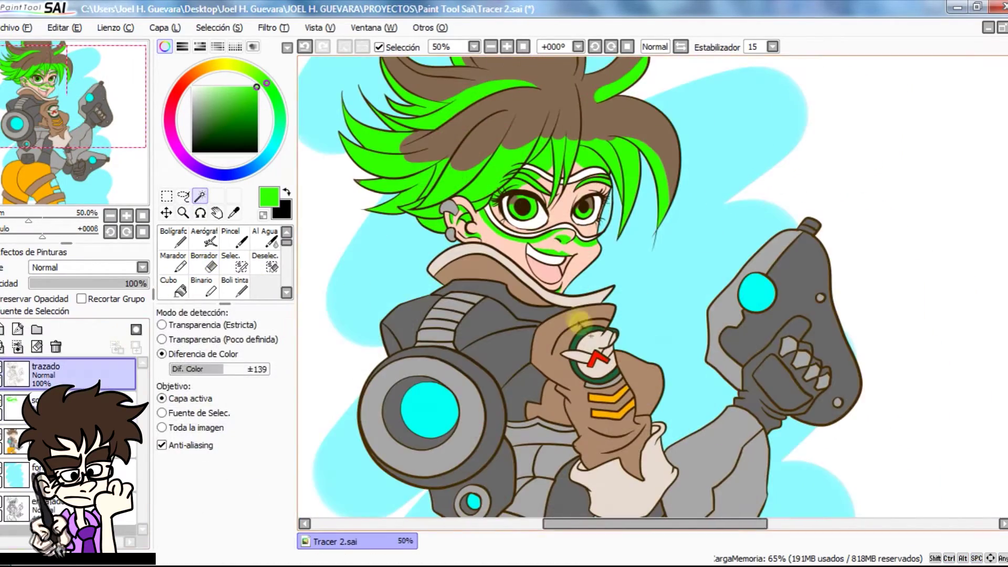
pyautogui.moveTo(492, 271); pyautogui.dragTo(527, 200)
pyautogui.click(526, 200)
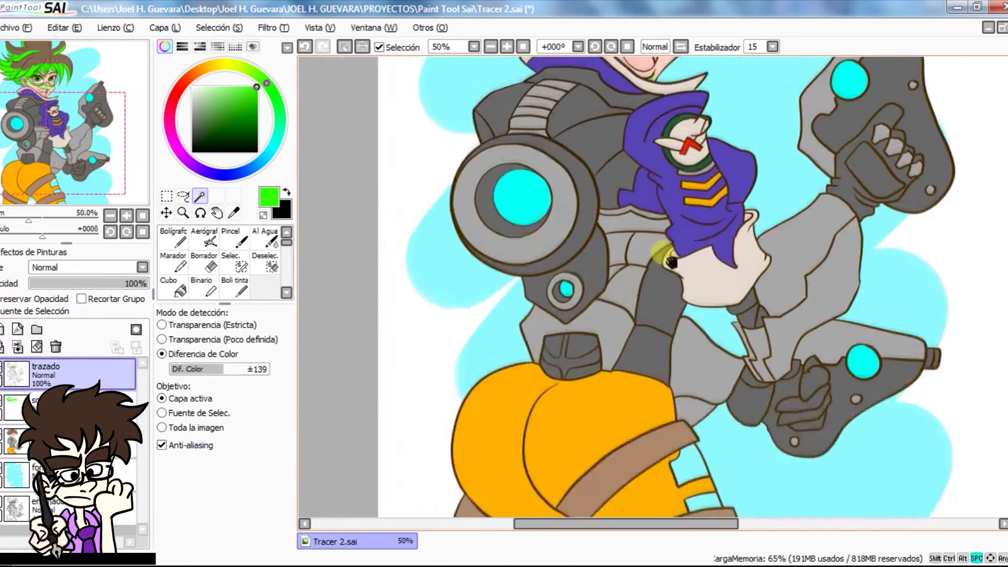
pyautogui.click(69, 407)
pyautogui.click(174, 236)
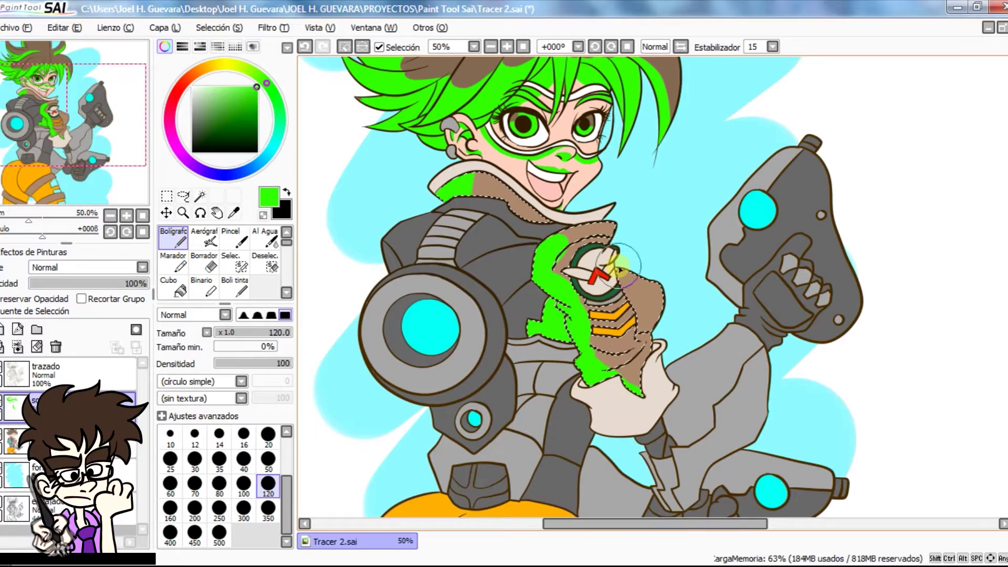
# Step: Trim the edge of the green sleeve shadow with the size 20 eraser
pyautogui.press('e')
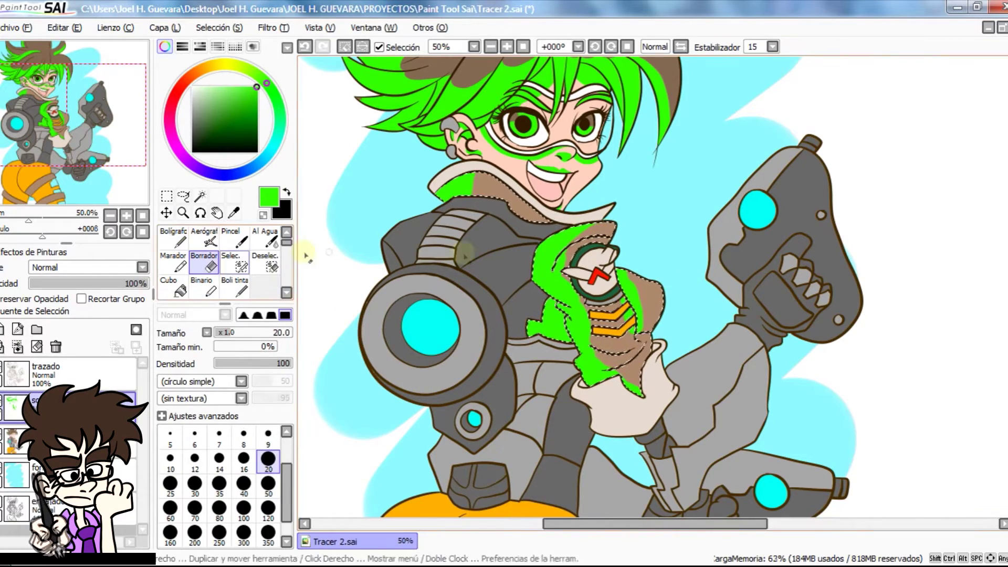
pyautogui.scroll(3, 620, 263)
pyautogui.moveTo(654, 363); pyautogui.dragTo(630, 273)
# Step: Fill in the green shadows along the sleeve folds and around the emblem with a size 25 pen, and clear the selection
pyautogui.press('n')
pyautogui.click(169, 462)
pyautogui.moveTo(535, 386)
pyautogui.mouseDown()
pyautogui.moveTo(575, 410)
pyautogui.moveTo(584, 452)
pyautogui.moveTo(656, 434)
pyautogui.mouseUp()
pyautogui.moveTo(681, 360); pyautogui.dragTo(679, 376)
pyautogui.moveTo(677, 417); pyautogui.dragTo(597, 270)
pyautogui.moveTo(557, 321); pyautogui.dragTo(556, 357)
pyautogui.moveTo(530, 142); pyautogui.dragTo(631, 440)
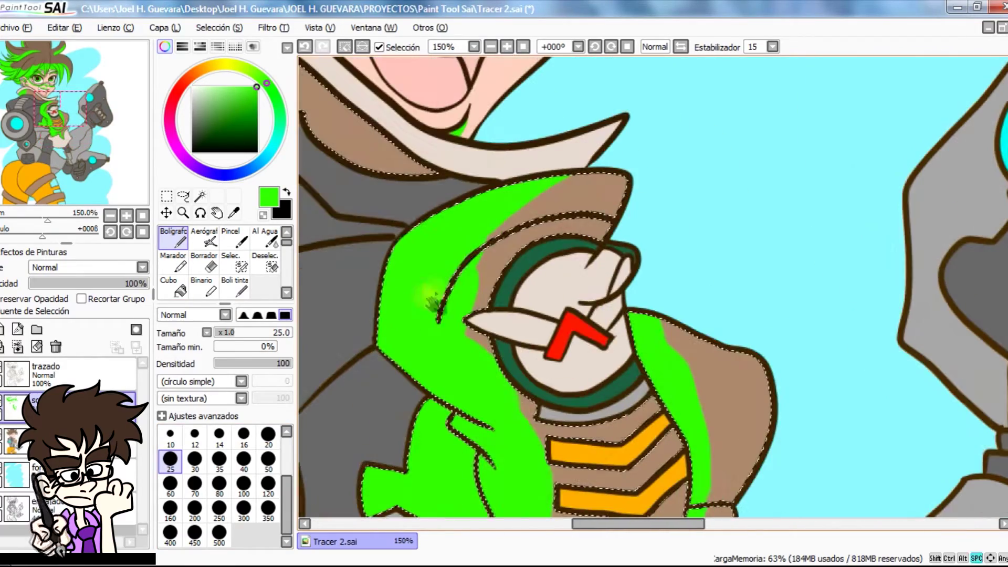
pyautogui.moveTo(434, 295); pyautogui.dragTo(491, 263)
pyautogui.scroll(-6, 645, 299)
pyautogui.moveTo(517, 414); pyautogui.dragTo(506, 385)
pyautogui.hotkey('ctrl', 'd')
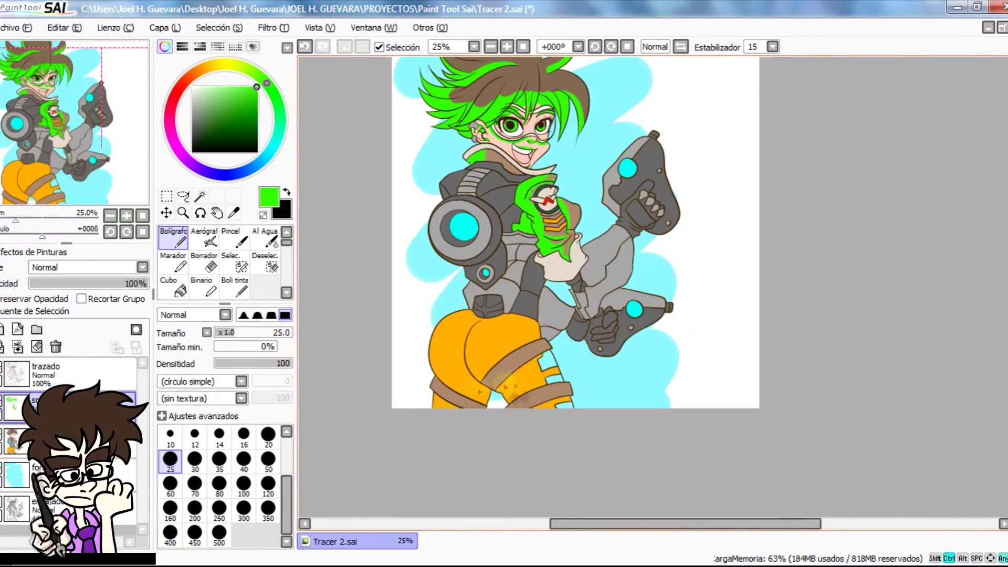
# Step: Select the orange pants areas with the Magic Wand on the trazado layer
pyautogui.click(79, 374)
pyautogui.click(200, 195)
pyautogui.click(452, 349)
pyautogui.click(505, 349)
pyautogui.click(518, 391)
# Step: Paint bright green shadows along the pants' waist, center crease and strap edges on the sombras layer with the size 25 pen
pyautogui.click(84, 404)
pyautogui.click(174, 239)
pyautogui.scroll(2, 465, 331)
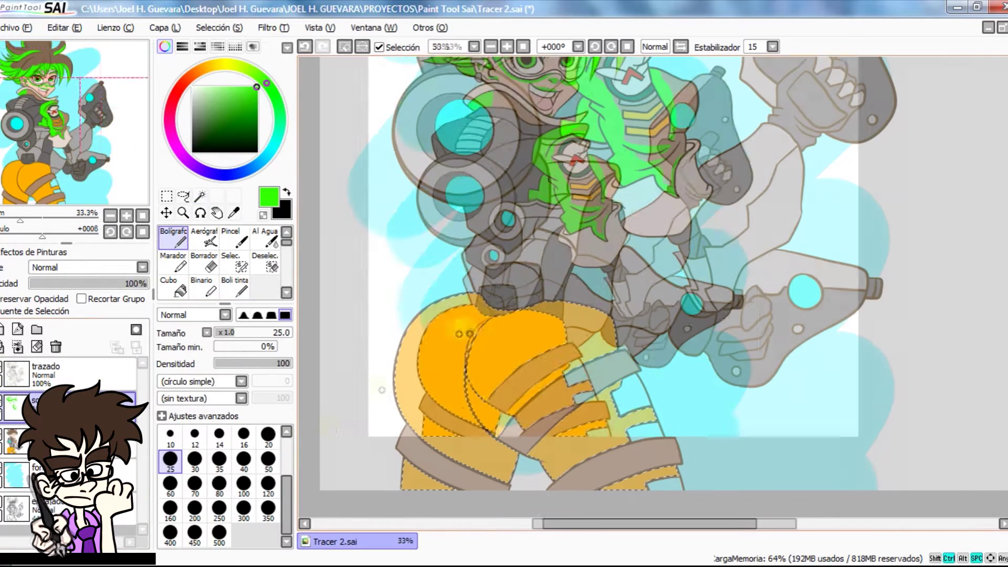
pyautogui.moveTo(473, 292); pyautogui.dragTo(479, 293)
pyautogui.moveTo(529, 456); pyautogui.dragTo(617, 385)
pyautogui.moveTo(597, 508)
pyautogui.mouseDown()
pyautogui.moveTo(612, 405)
pyautogui.moveTo(694, 367)
pyautogui.mouseUp()
pyautogui.moveTo(419, 358); pyautogui.dragTo(466, 387)
pyautogui.hotkey('ctrl', 'z')
pyautogui.moveTo(508, 213)
pyautogui.mouseDown()
pyautogui.moveTo(494, 311)
pyautogui.moveTo(539, 356)
pyautogui.moveTo(484, 193)
pyautogui.mouseUp()
# Step: Erase the green spill on the inner side of the pants' center crease down to the strap with a size 10 eraser
pyautogui.press('e')
pyautogui.scroll(2, 499, 231)
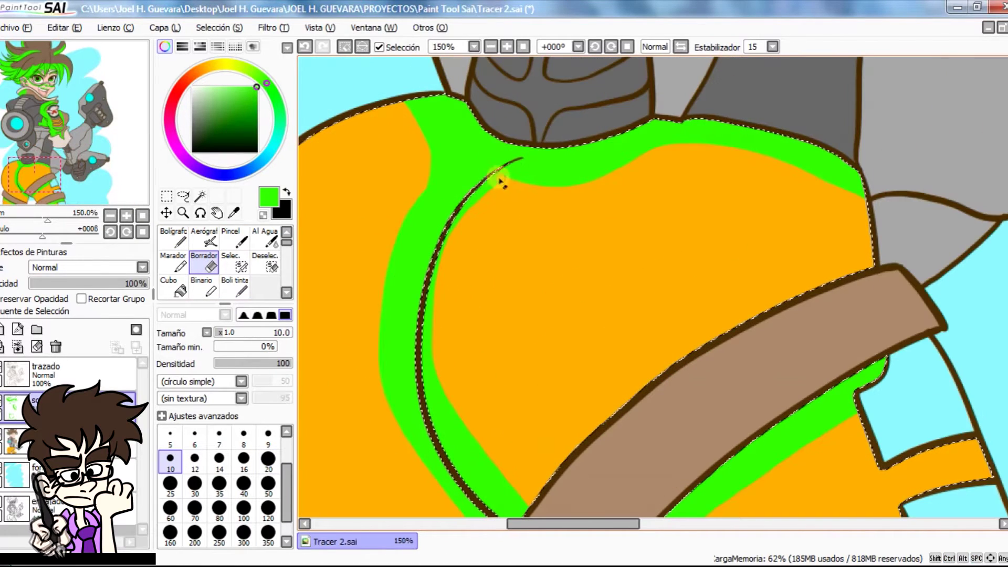
pyautogui.scroll(3, 466, 220)
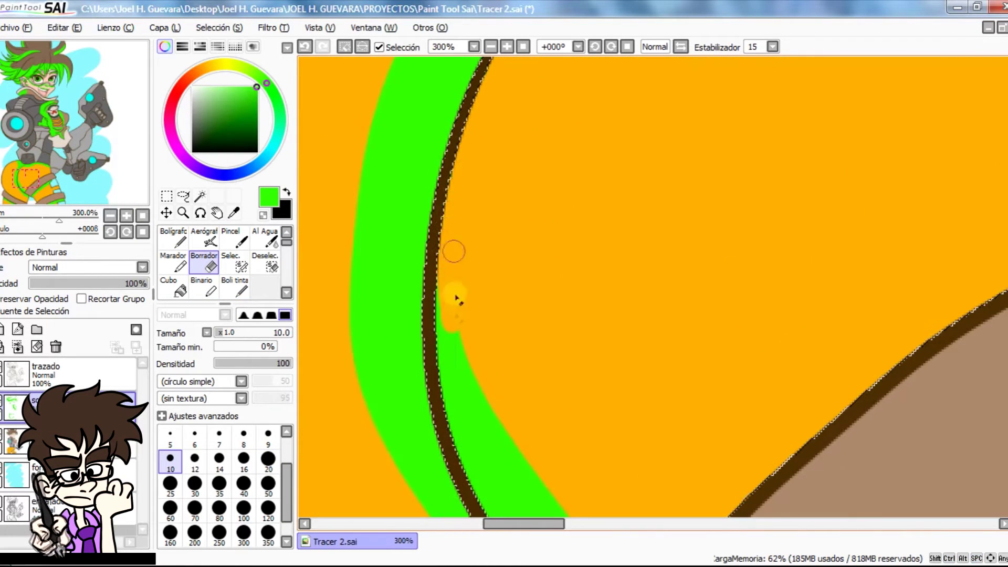
pyautogui.moveTo(624, 510)
pyautogui.mouseDown()
pyautogui.moveTo(603, 402)
pyautogui.moveTo(572, 430)
pyautogui.mouseUp()
pyautogui.moveTo(422, 220); pyautogui.dragTo(402, 196)
pyautogui.moveTo(580, 432); pyautogui.dragTo(571, 440)
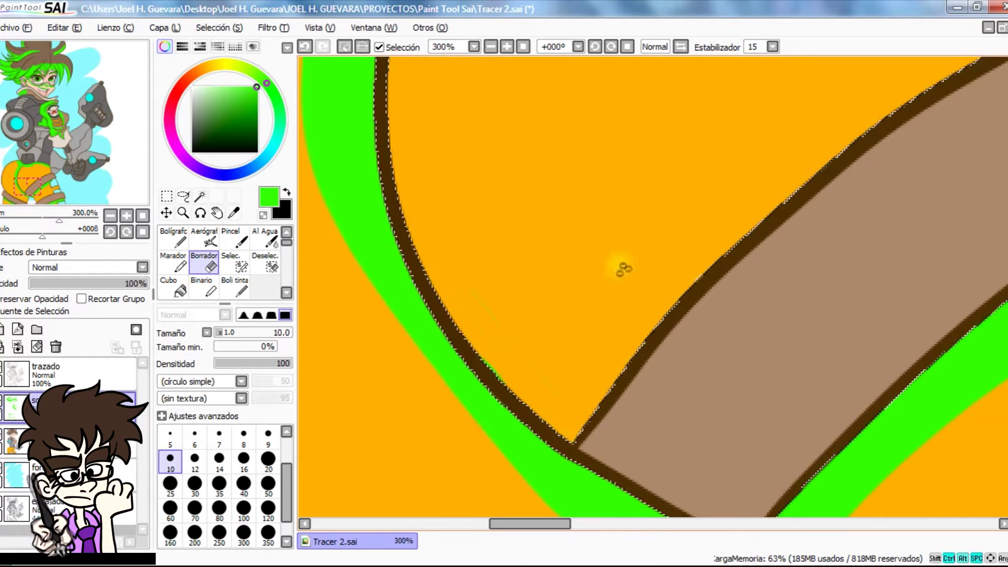
# Step: Erase the last green specks inside the pants' center crease beside the strap and clear the selection
pyautogui.scroll(-6, 618, 289)
pyautogui.moveTo(491, 351); pyautogui.dragTo(473, 388)
pyautogui.hotkey('ctrl', 'd')
# Step: Select the dark gray jacket, shoulder ring, belt pouch and pistol bodies with the Magic Wand on the trazado layer
pyautogui.click(78, 375)
pyautogui.click(200, 197)
pyautogui.click(429, 186)
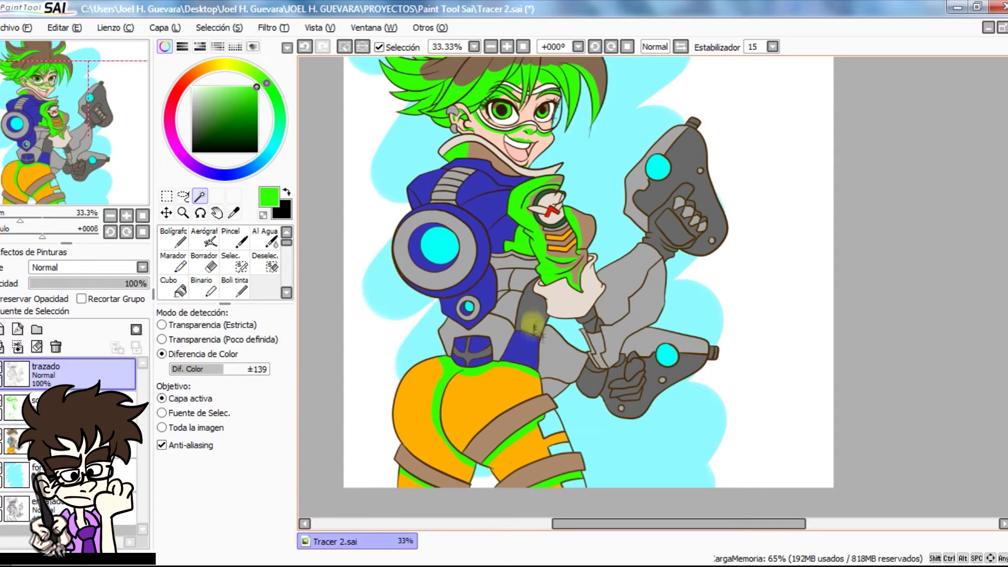
pyautogui.hotkey('ctrl', 'z')
pyautogui.click(684, 371)
pyautogui.click(696, 240)
# Step: Paint bright green shadows over the selected jacket, shoulder ring, belt pouch and side strap on the sombras layer with a size 100 pen
pyautogui.click(78, 408)
pyautogui.click(175, 239)
pyautogui.click(243, 486)
pyautogui.moveTo(406, 276); pyautogui.dragTo(443, 302)
pyautogui.moveTo(487, 246)
pyautogui.mouseDown()
pyautogui.moveTo(469, 207)
pyautogui.moveTo(502, 231)
pyautogui.mouseUp()
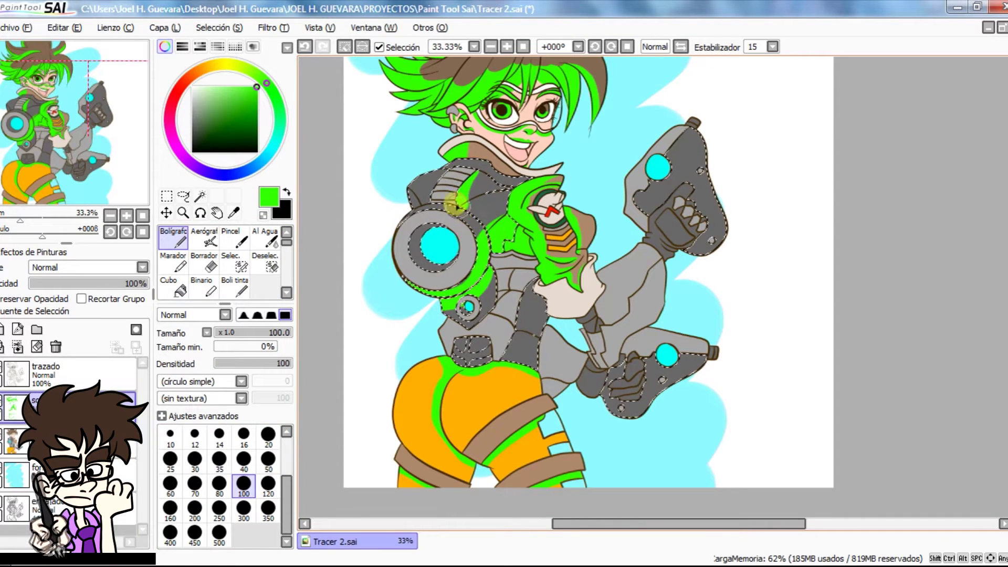
pyautogui.moveTo(456, 340); pyautogui.dragTo(463, 354)
pyautogui.moveTo(533, 284); pyautogui.dragTo(513, 336)
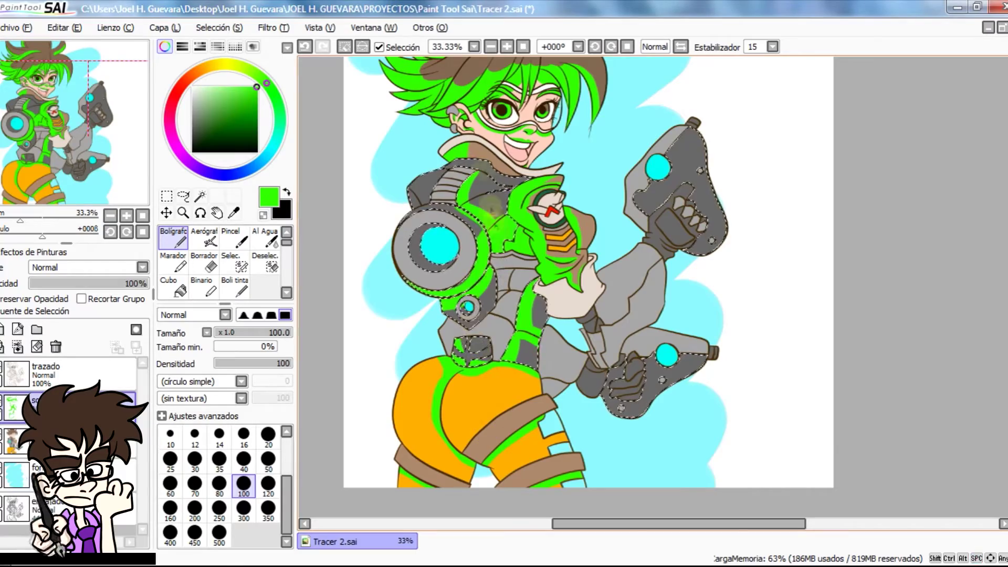
pyautogui.scroll(2, 467, 169)
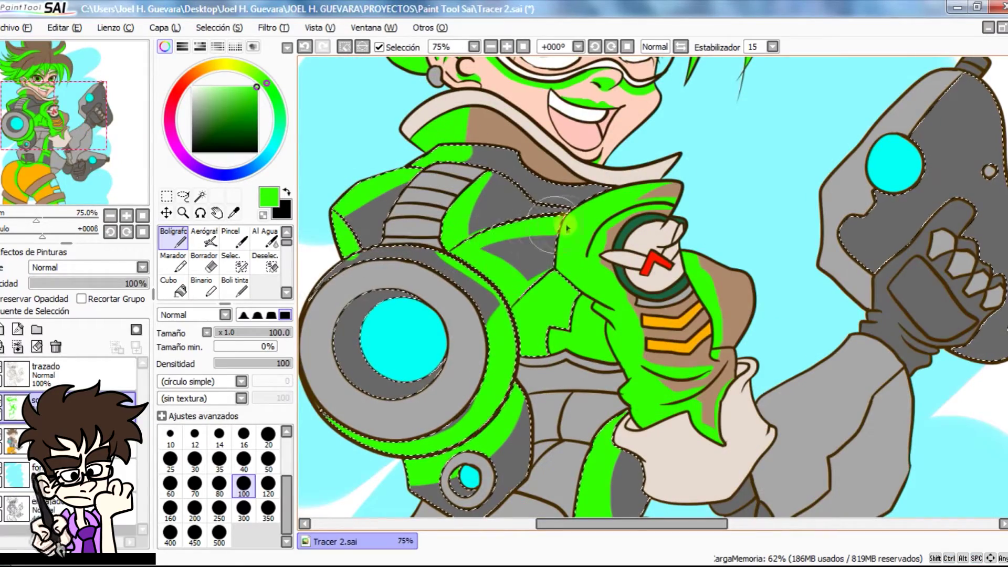
# Step: Clean up the edges of the green shadows around the jacket's shoulder and ring with the size 10 eraser
pyautogui.press('e')
pyautogui.scroll(4, 433, 290)
pyautogui.scroll(-4, 547, 240)
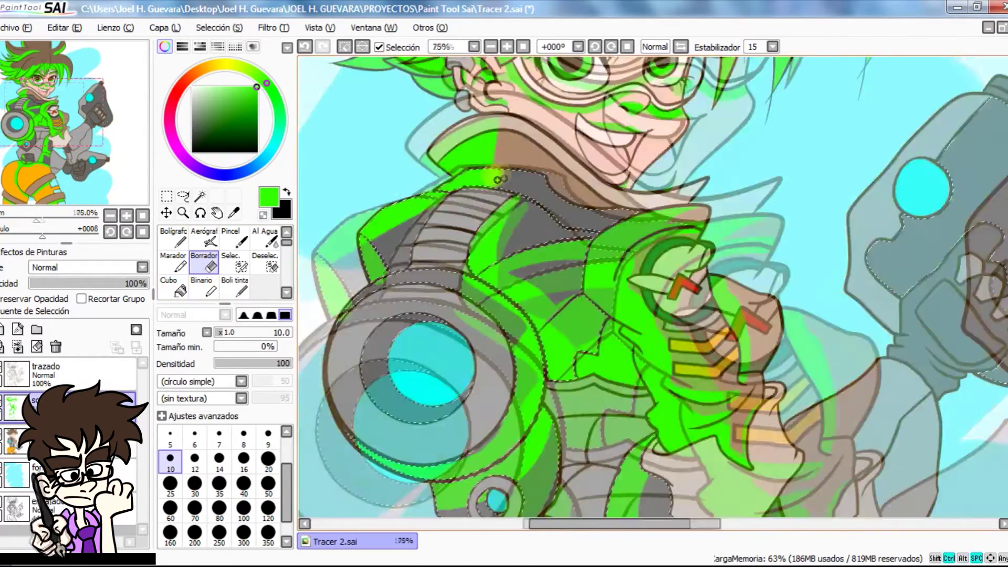
pyautogui.scroll(4, 497, 193)
pyautogui.scroll(-4, 500, 264)
pyautogui.scroll(4, 468, 336)
pyautogui.moveTo(466, 397); pyautogui.dragTo(504, 367)
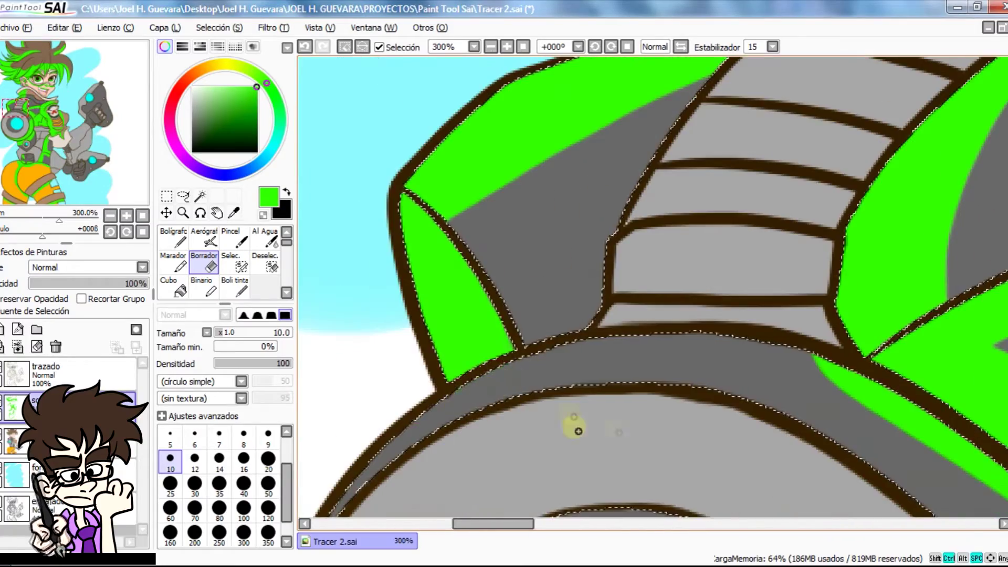
pyautogui.scroll(-4, 578, 428)
pyautogui.scroll(4, 494, 294)
pyautogui.moveTo(455, 166)
pyautogui.mouseDown()
pyautogui.moveTo(536, 219)
pyautogui.moveTo(608, 434)
pyautogui.moveTo(564, 236)
pyautogui.mouseUp()
pyautogui.scroll(-5, 572, 230)
# Step: Paint bright green shadows on the dark gray bodies of both pistols with the size 100 pen
pyautogui.moveTo(575, 408); pyautogui.dragTo(566, 332)
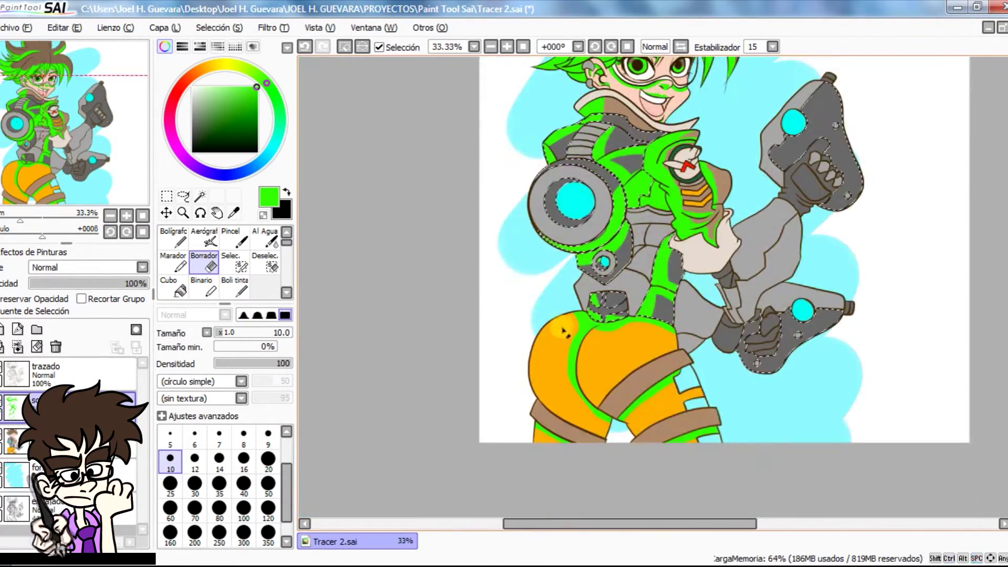
pyautogui.click(177, 239)
pyautogui.moveTo(851, 85); pyautogui.dragTo(712, 162)
pyautogui.scroll(2, 690, 222)
pyautogui.moveTo(701, 113); pyautogui.dragTo(594, 241)
pyautogui.moveTo(775, 368); pyautogui.dragTo(706, 388)
pyautogui.moveTo(662, 452); pyautogui.dragTo(730, 95)
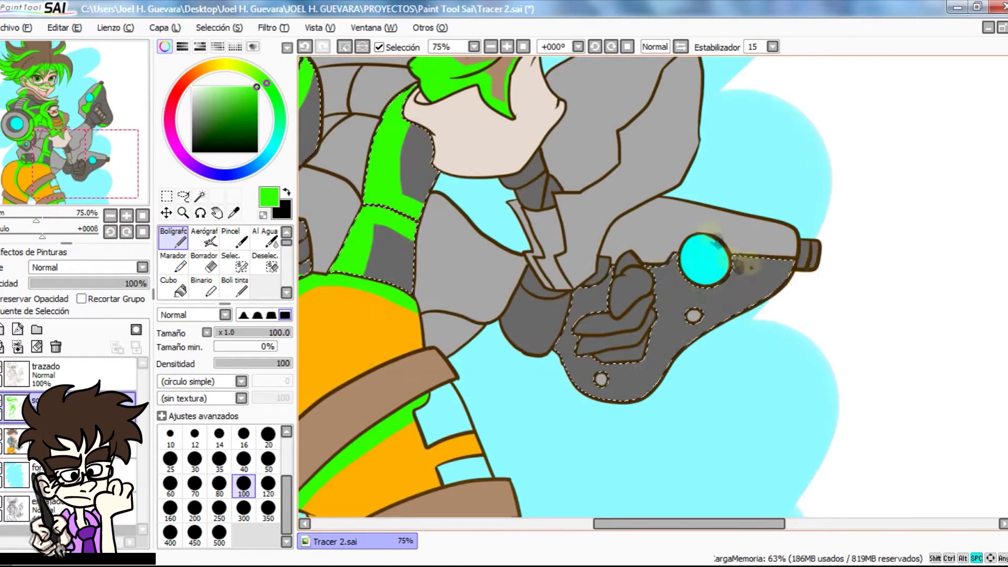
pyautogui.moveTo(788, 249); pyautogui.dragTo(585, 310)
pyautogui.scroll(-4, 603, 341)
# Step: Select the uncolored gaps between the thigh straps with the Magic Wand on the trazado layer
pyautogui.click(79, 374)
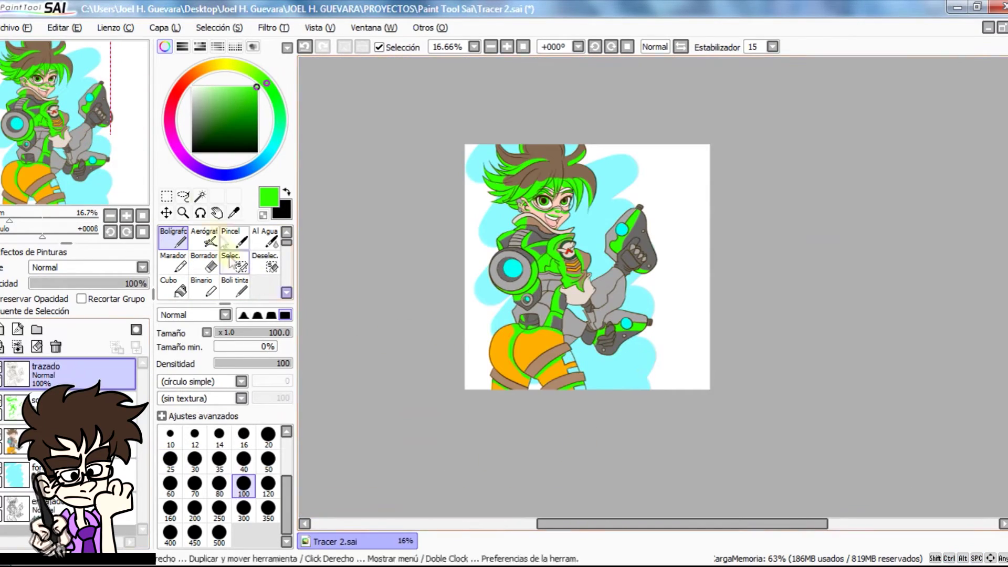
pyautogui.click(200, 196)
pyautogui.click(570, 359)
pyautogui.click(574, 370)
pyautogui.click(580, 388)
# Step: Fill the selected thigh gaps with sampled dark gray on the flat color layer using a size 500 pen, and clear the selection
pyautogui.click(234, 212)
pyautogui.click(79, 441)
pyautogui.click(173, 239)
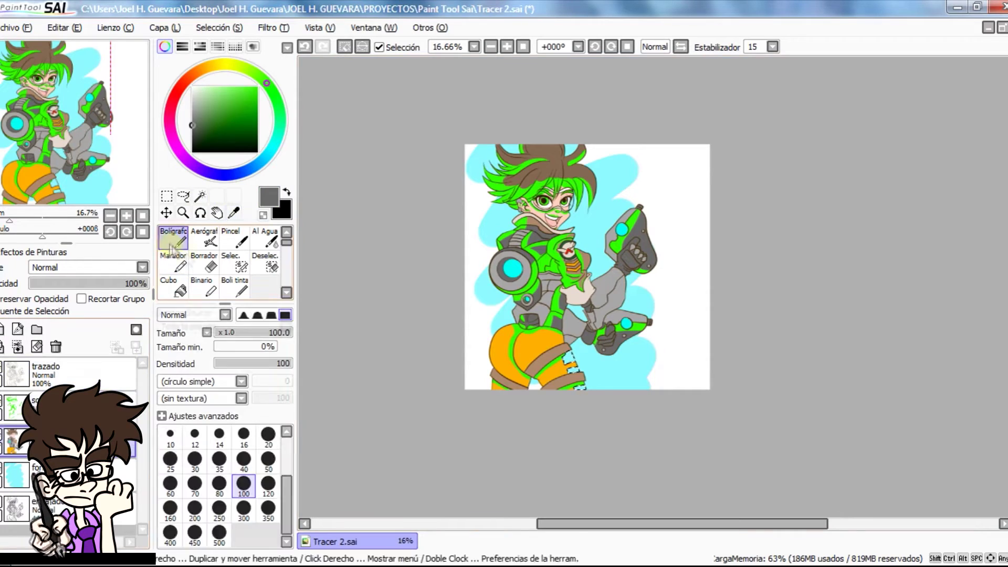
pyautogui.click(219, 535)
pyautogui.hotkey('ctrl', 'd')
# Step: Select the light gray shoulder disc, ribbed strap and small round device with the Magic Wand on the trazado layer
pyautogui.click(79, 373)
pyautogui.click(200, 196)
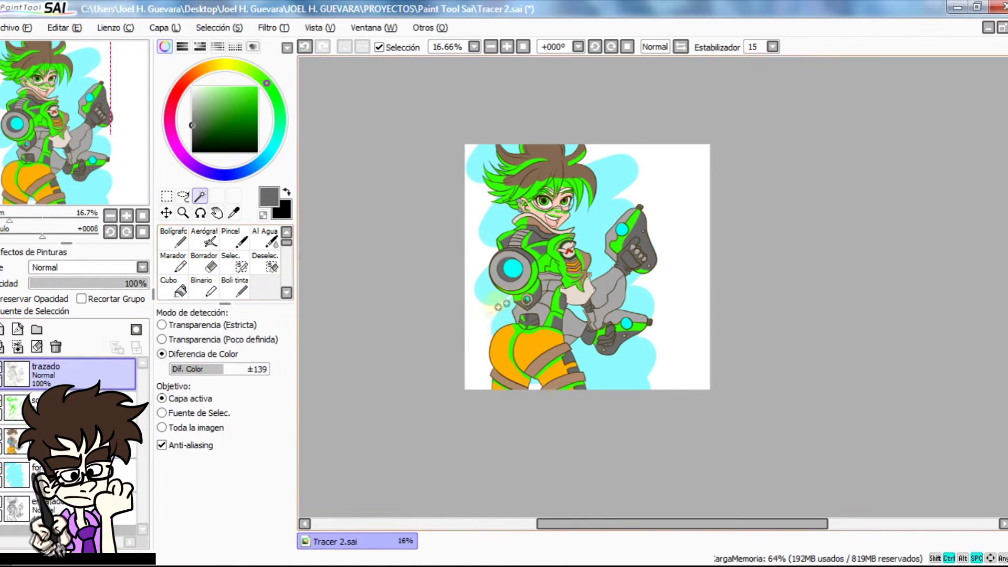
pyautogui.scroll(2, 540, 300)
pyautogui.scroll(2, 507, 170)
pyautogui.click(512, 154)
pyautogui.click(493, 227)
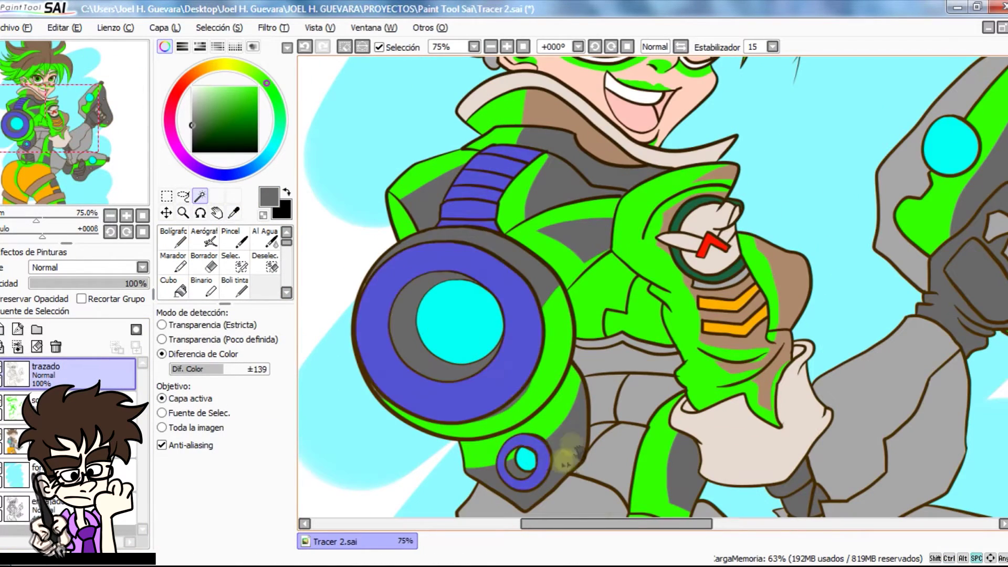
pyautogui.scroll(-3, 552, 237)
# Step: Extend the selection to the light gray torso, hip, forearm and pistol areas, and ready a size 120 pen on the sombras layer
pyautogui.click(612, 150)
pyautogui.moveTo(730, 362); pyautogui.dragTo(571, 331)
pyautogui.click(562, 338)
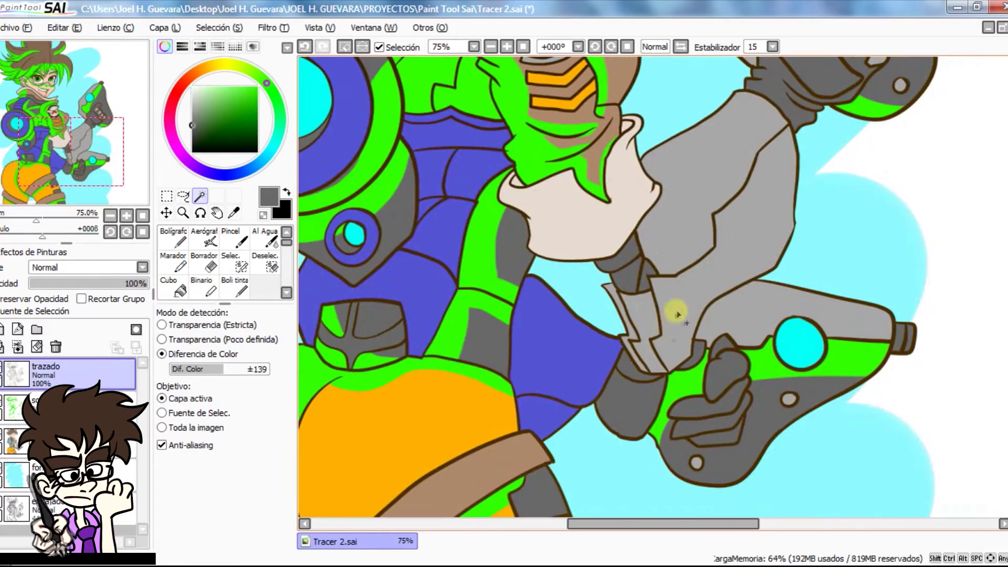
pyautogui.click(671, 318)
pyautogui.click(688, 237)
pyautogui.click(712, 319)
pyautogui.moveTo(730, 121); pyautogui.dragTo(687, 336)
pyautogui.click(684, 242)
pyautogui.scroll(-2, 575, 264)
pyautogui.click(79, 408)
pyautogui.click(179, 239)
pyautogui.click(268, 485)
pyautogui.moveTo(447, 206); pyautogui.dragTo(420, 240)
pyautogui.hotkey('ctrl', 'd')
pyautogui.hotkey('ctrl', 'z')
pyautogui.hotkey('ctrl', 'z')
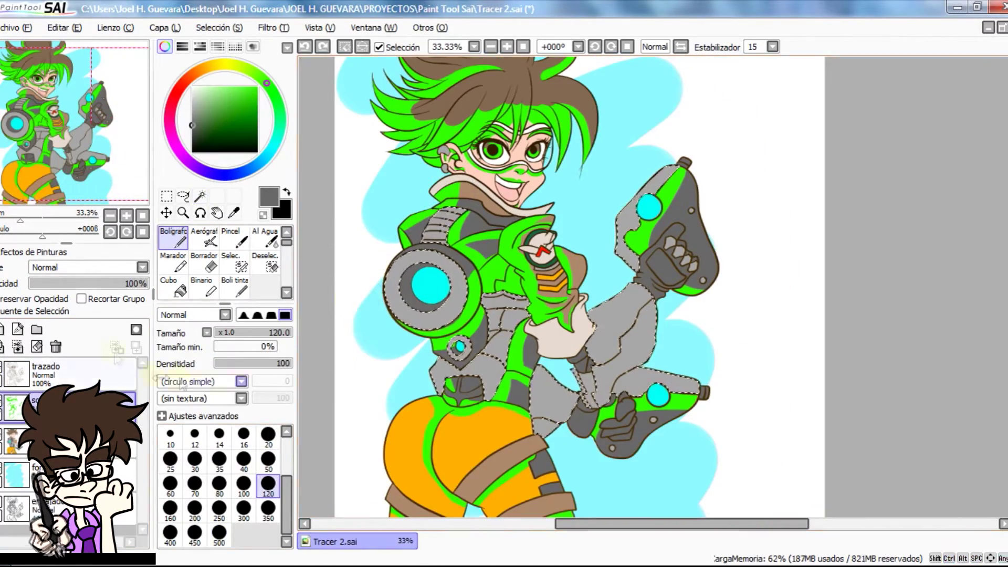
# Step: Sample the bright green, paint shadows over the selected light gray armor and forearm, and tidy the edges with a size 10 eraser
pyautogui.click(233, 213)
pyautogui.click(410, 231)
pyautogui.moveTo(452, 337); pyautogui.dragTo(452, 353)
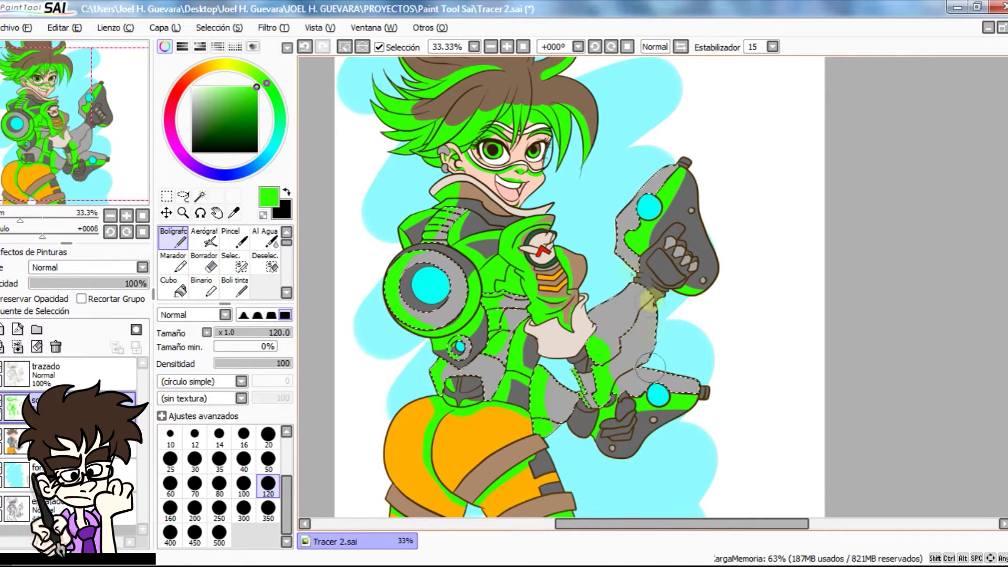
pyautogui.press('e')
pyautogui.scroll(4, 646, 377)
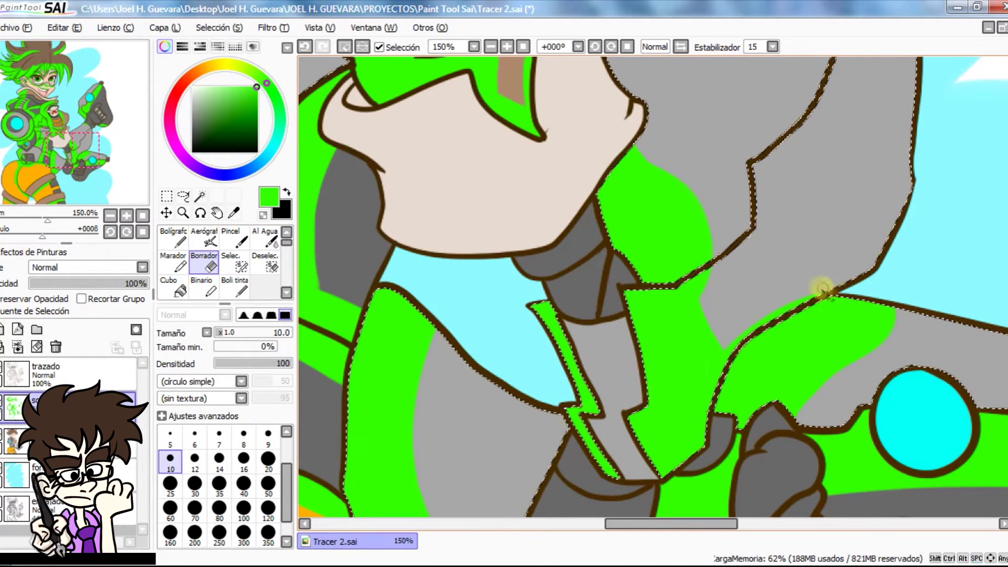
pyautogui.scroll(-5, 801, 365)
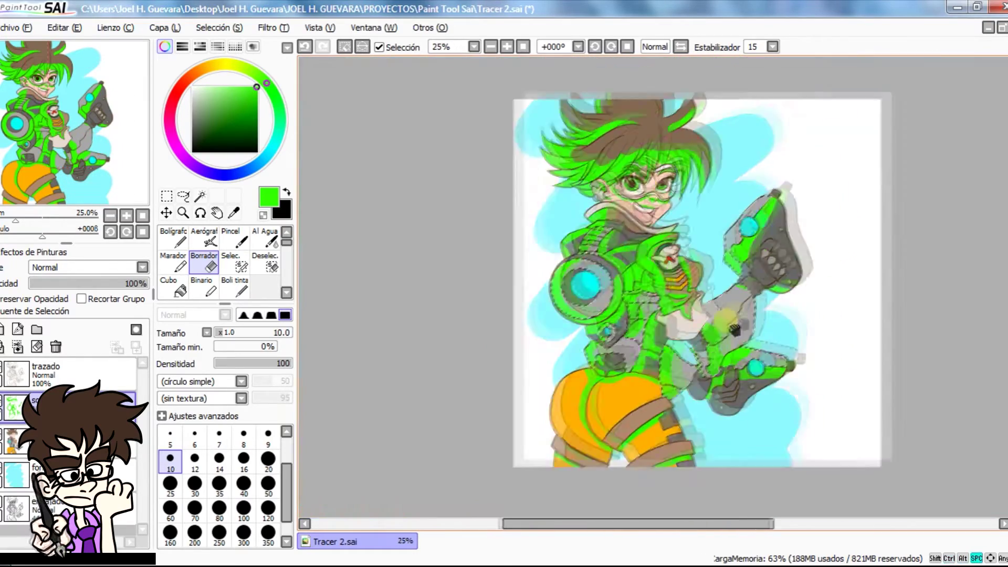
# Step: Select the brown thigh straps, the sleeve cuff and the wrist strip with the Magic Wand on the trazado layer
pyautogui.click(68, 374)
pyautogui.click(200, 195)
pyautogui.click(637, 421)
pyautogui.click(583, 456)
pyautogui.click(655, 458)
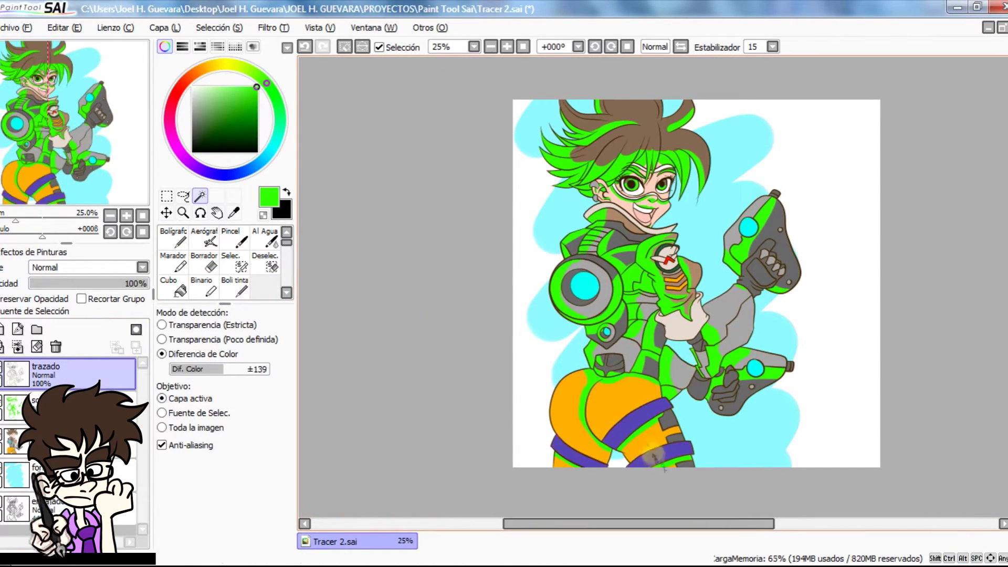
pyautogui.scroll(3, 703, 357)
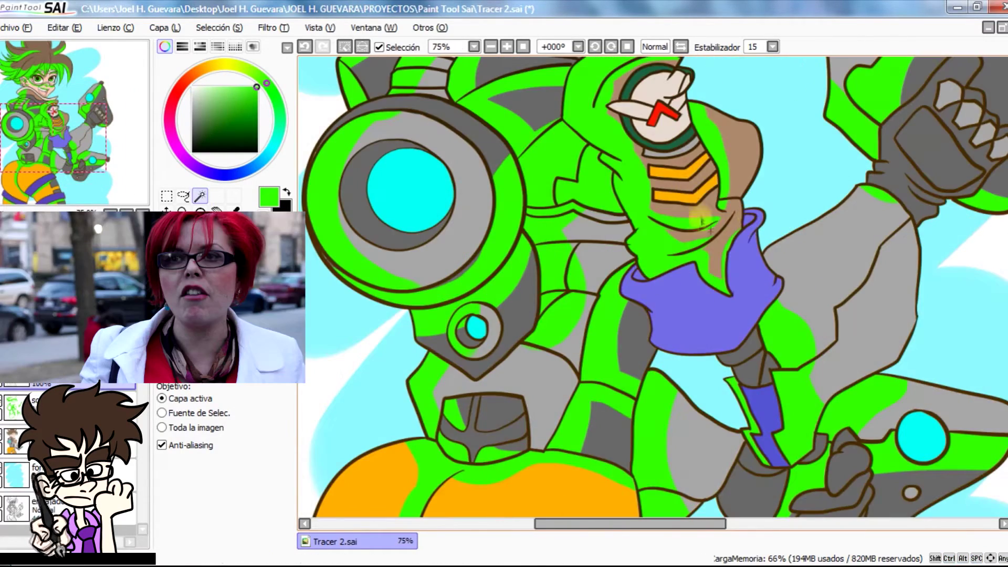
# Step: Paint green shadows on the selected straps and cuff on the sombras layer, using pen size 120 and size 20 for the folds
pyautogui.click(68, 407)
pyautogui.click(173, 239)
pyautogui.scroll(3, 668, 328)
pyautogui.scroll(-6, 658, 334)
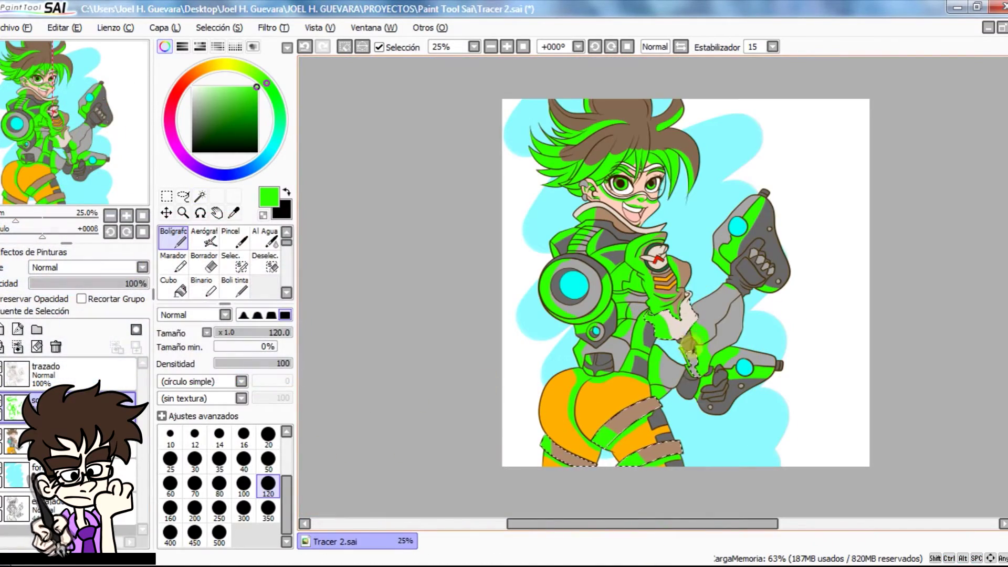
pyautogui.scroll(5, 681, 319)
pyautogui.click(268, 436)
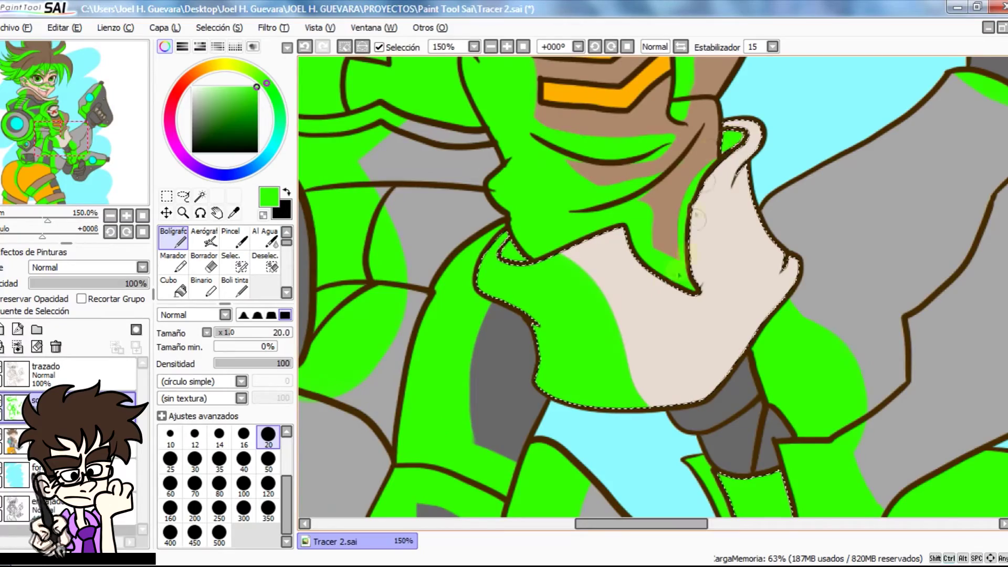
pyautogui.scroll(-5, 677, 273)
# Step: Select the goggle frame, ear pieces, gloves and dark thigh patches with the Magic Wand on the trazado layer
pyautogui.click(104, 368)
pyautogui.click(200, 196)
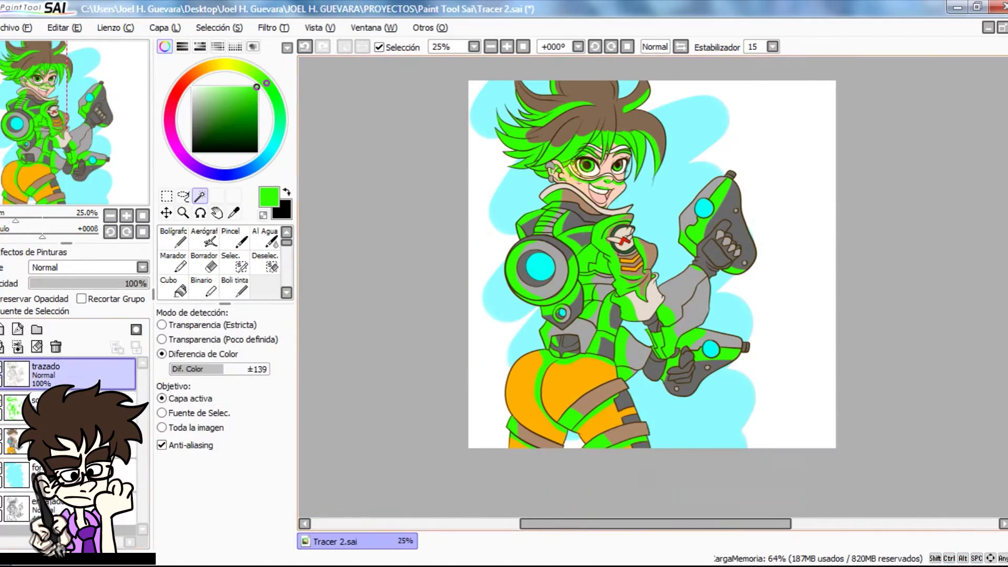
pyautogui.scroll(2, 549, 157)
pyautogui.click(550, 177)
pyautogui.scroll(1, 660, 227)
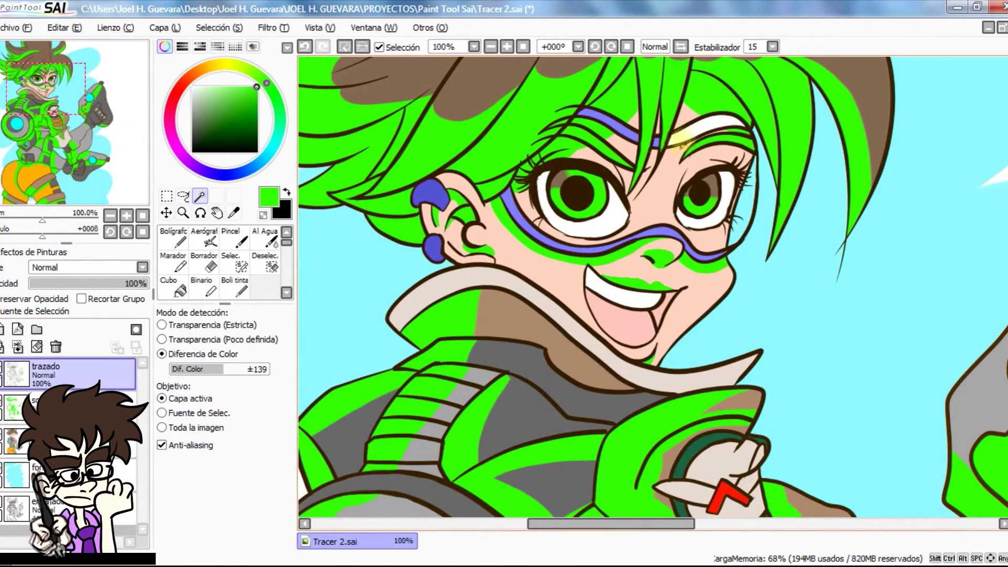
pyautogui.moveTo(705, 373); pyautogui.dragTo(339, 61)
pyautogui.click(719, 165)
pyautogui.click(669, 201)
pyautogui.click(776, 101)
pyautogui.click(796, 128)
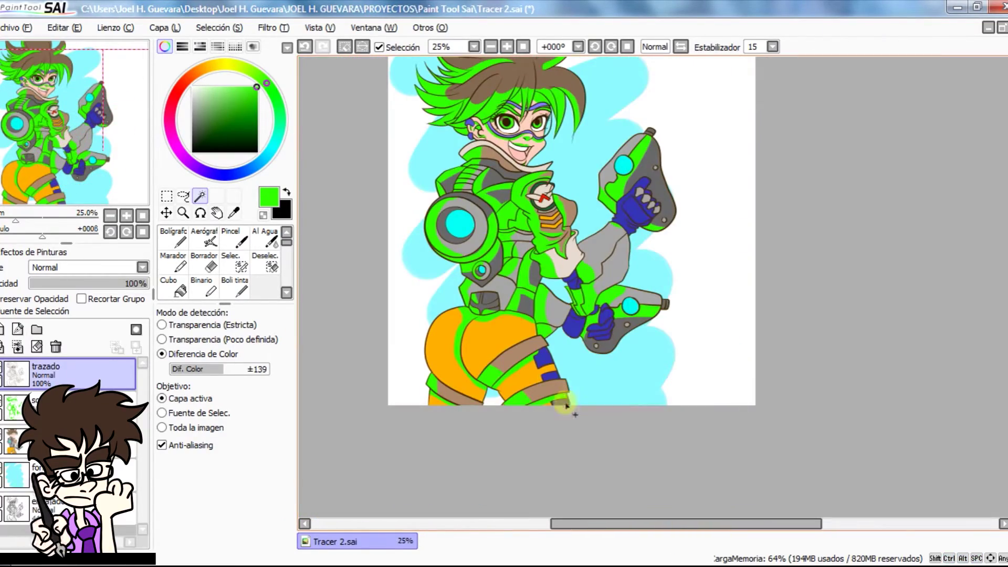
# Step: Paint bright green shadows on the selected gloves and thigh patches on the sombras layer with the size 100 pen
pyautogui.press('n')
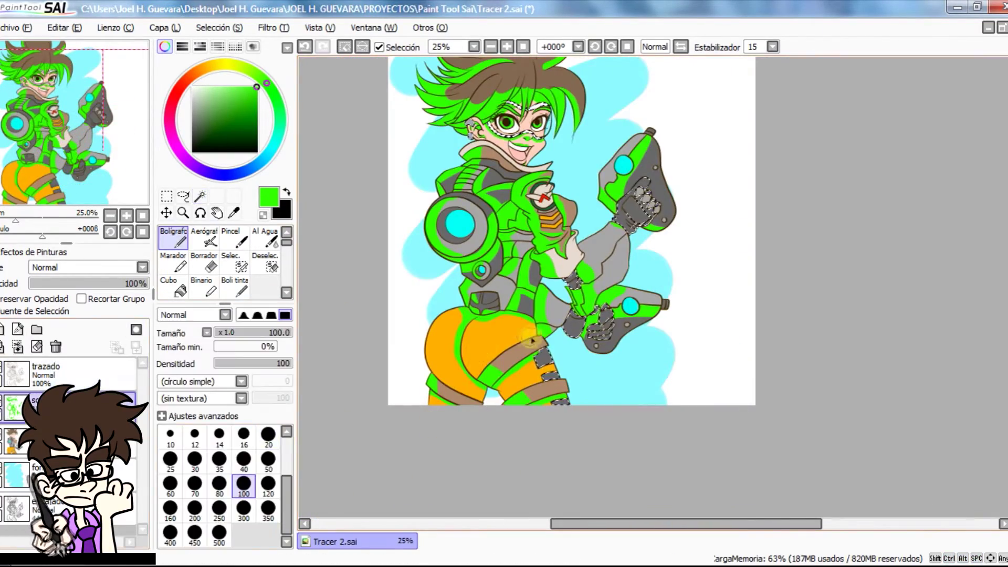
pyautogui.scroll(2, 576, 285)
pyautogui.moveTo(568, 253)
pyautogui.mouseDown()
pyautogui.moveTo(618, 380)
pyautogui.moveTo(570, 329)
pyautogui.moveTo(557, 391)
pyautogui.mouseUp()
pyautogui.moveTo(634, 324)
pyautogui.mouseDown()
pyautogui.moveTo(622, 359)
pyautogui.moveTo(619, 397)
pyautogui.mouseUp()
pyautogui.moveTo(697, 204)
pyautogui.mouseDown()
pyautogui.moveTo(624, 319)
pyautogui.moveTo(580, 266)
pyautogui.moveTo(657, 261)
pyautogui.mouseUp()
pyautogui.moveTo(657, 190)
pyautogui.mouseDown()
pyautogui.moveTo(675, 258)
pyautogui.moveTo(654, 285)
pyautogui.mouseUp()
# Step: Clear the selection and erase the green spill on the forearm below the raised glove with the size 10 eraser
pyautogui.press('e')
pyautogui.hotkey('ctrl', 'd')
pyautogui.scroll(5, 581, 286)
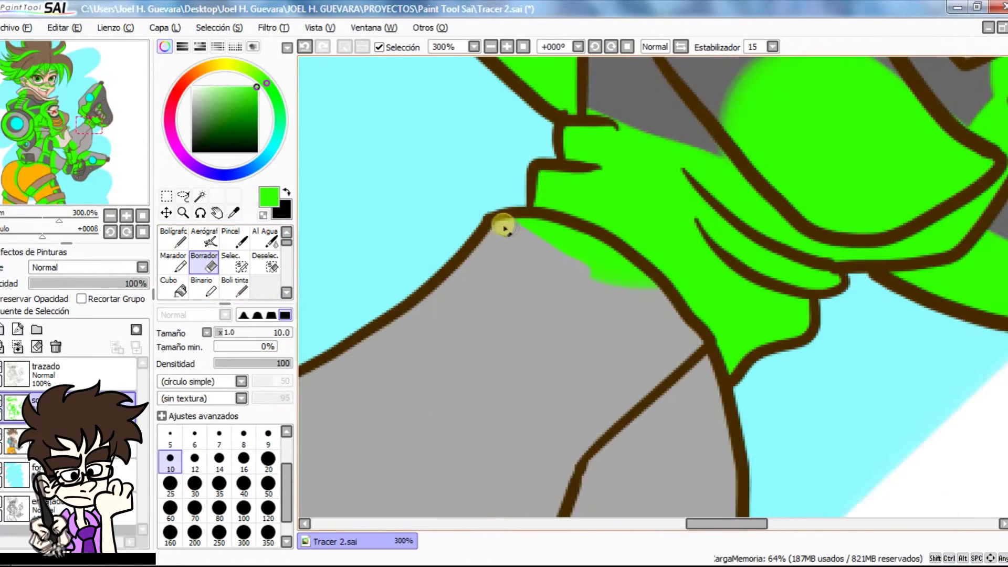
pyautogui.scroll(-7, 572, 329)
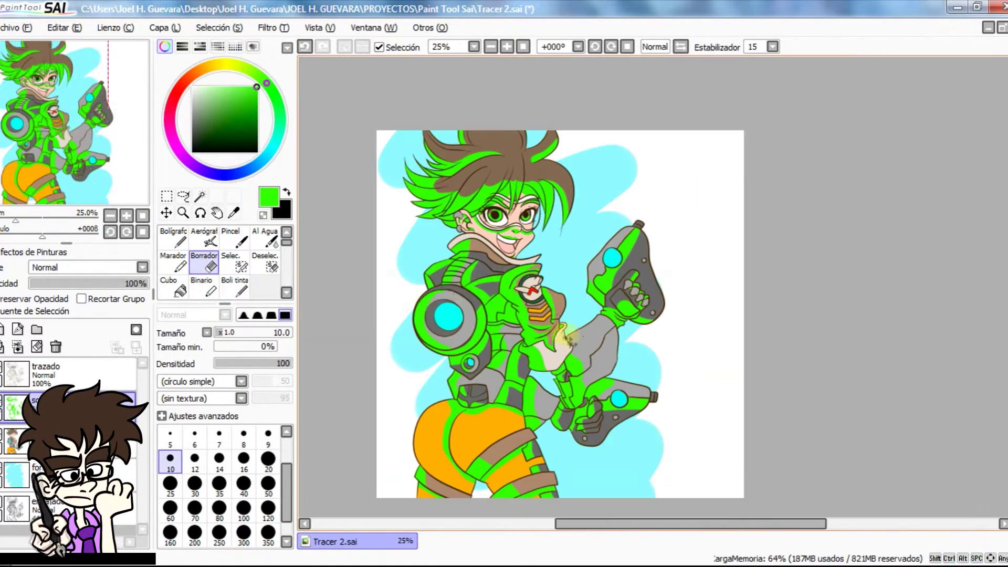
# Step: Select the light jacket collar and the raised hand's light finger areas with the Magic Wand on the trazado layer
pyautogui.click(84, 374)
pyautogui.click(200, 196)
pyautogui.scroll(1, 527, 265)
pyautogui.click(519, 259)
pyautogui.moveTo(541, 336); pyautogui.dragTo(533, 219)
# Step: Paint green shadows on the selected collar and finger areas on the sombras layer with a size 20 pen
pyautogui.click(124, 413)
pyautogui.click(177, 240)
pyautogui.scroll(3, 484, 105)
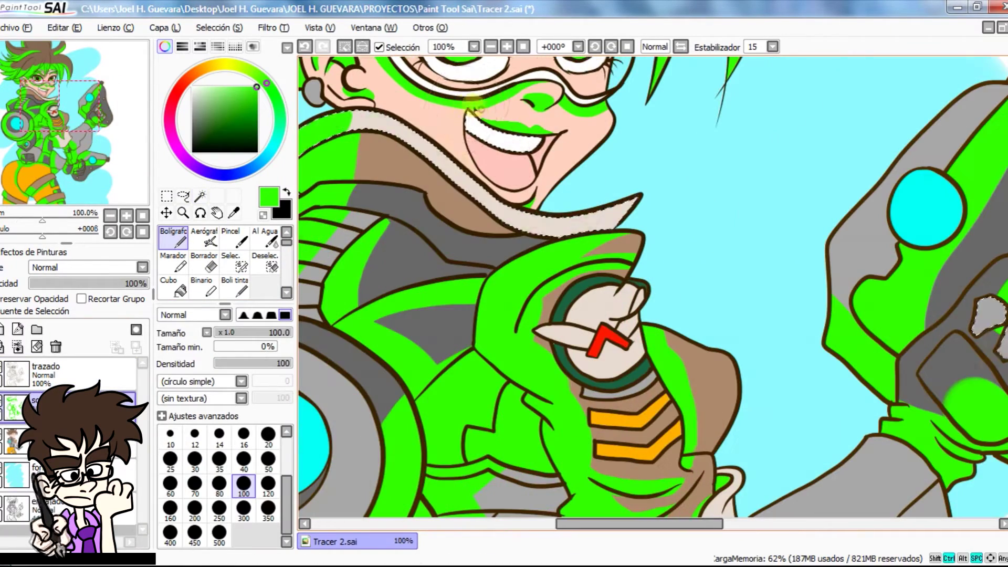
pyautogui.click(268, 437)
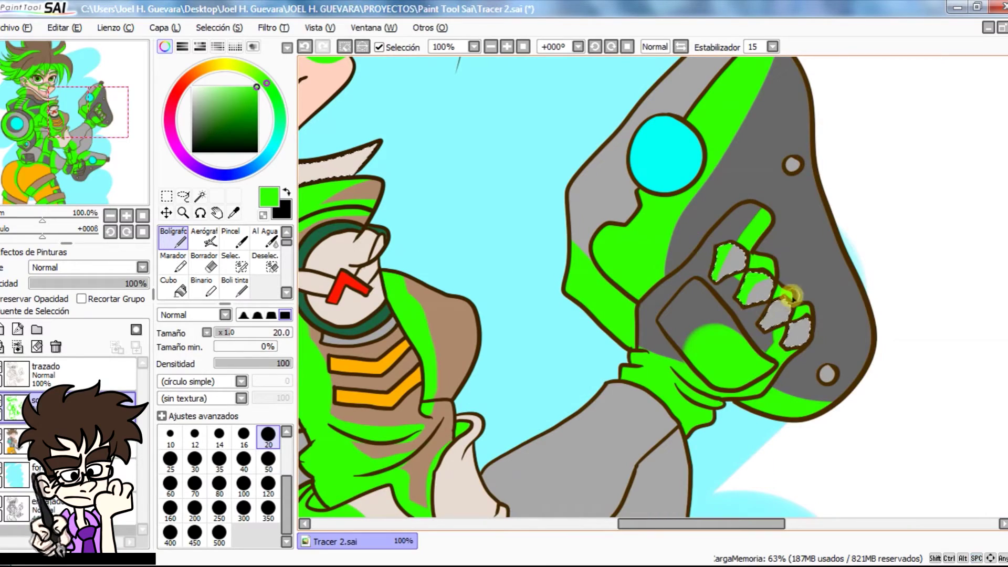
pyautogui.scroll(-4, 667, 354)
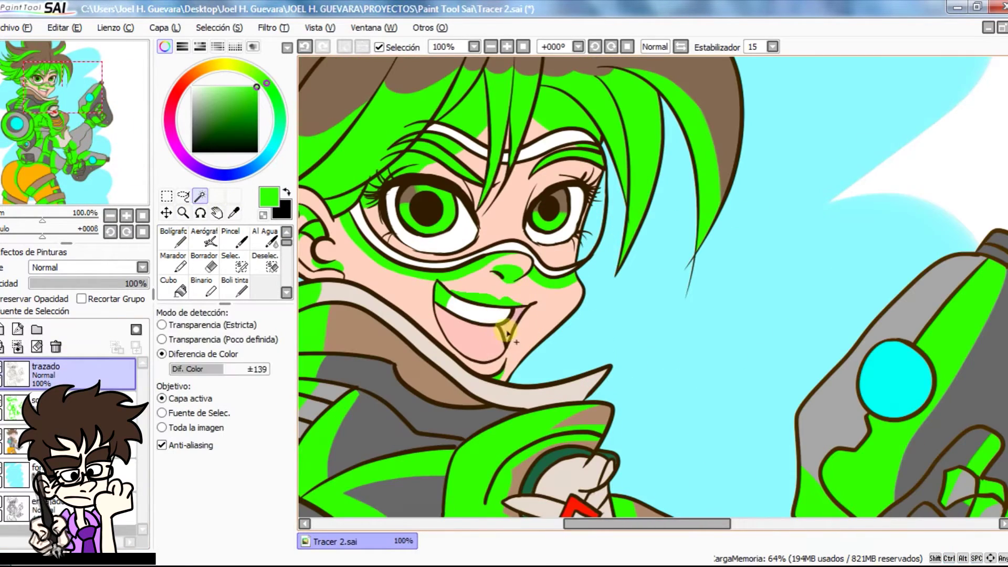
# Step: Select the inside of the mouth, paint its green shadow with the size 20 pen, and clear the selection
pyautogui.click(504, 336)
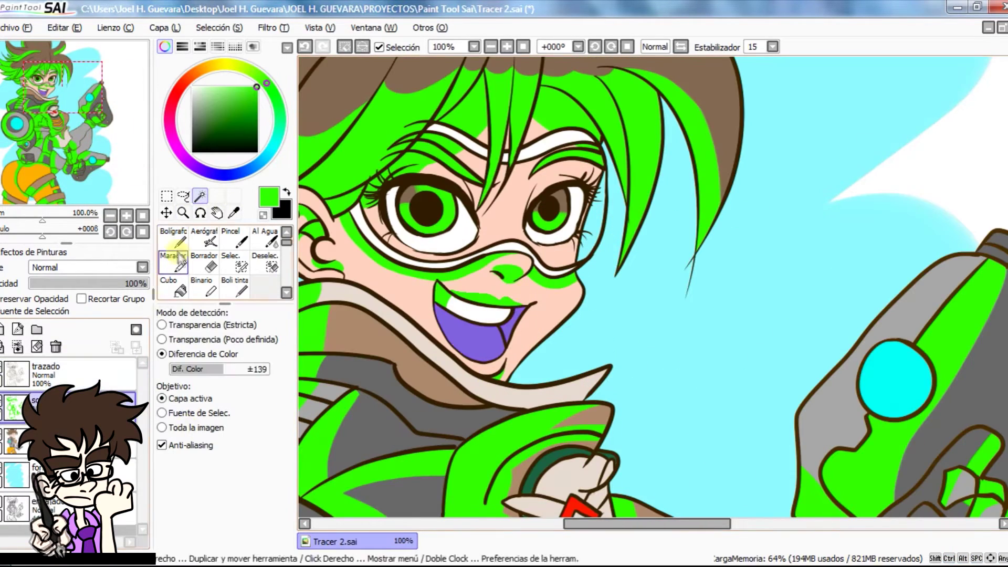
pyautogui.click(173, 239)
pyautogui.scroll(-5, 482, 447)
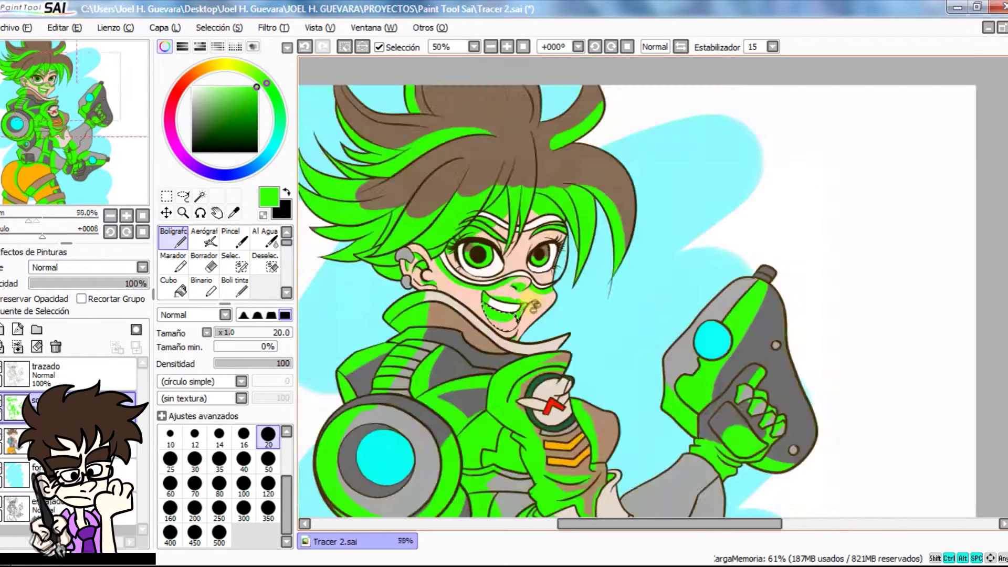
pyautogui.hotkey('ctrl', 'd')
# Step: Set the sombras layer's blending mode to Multiplicar
pyautogui.press('Home')
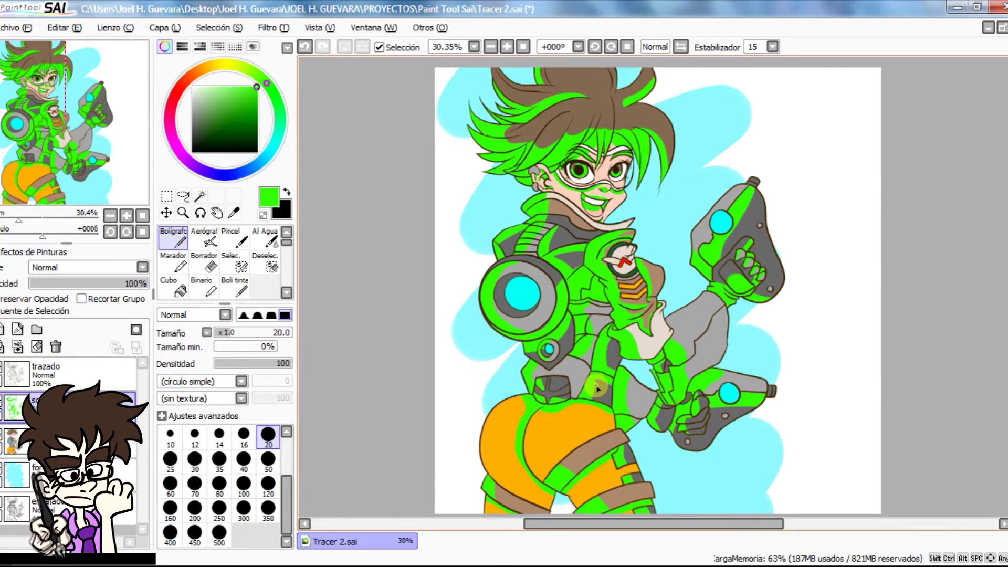
pyautogui.click(142, 267)
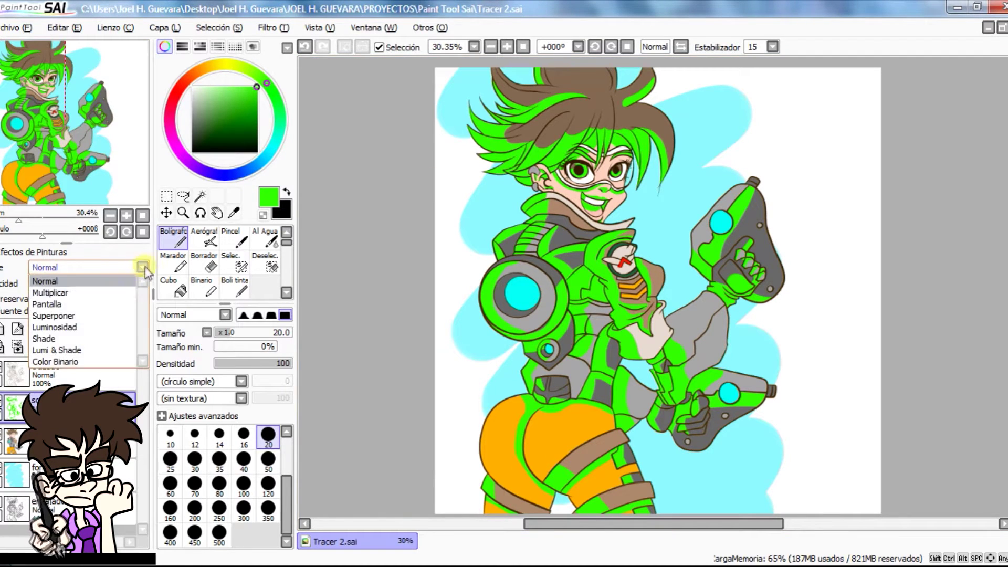
pyautogui.click(127, 292)
# Step: Shift the sombras layer's bright green shadows to a muted bluish teal with a color adjustment filter
pyautogui.click(268, 28)
pyautogui.click(286, 42)
pyautogui.moveTo(234, 53)
pyautogui.mouseDown()
pyautogui.moveTo(279, 59)
pyautogui.moveTo(178, 78)
pyautogui.mouseUp()
pyautogui.moveTo(233, 101)
pyautogui.mouseDown()
pyautogui.moveTo(198, 100)
pyautogui.moveTo(303, 101)
pyautogui.mouseUp()
pyautogui.click(284, 129)
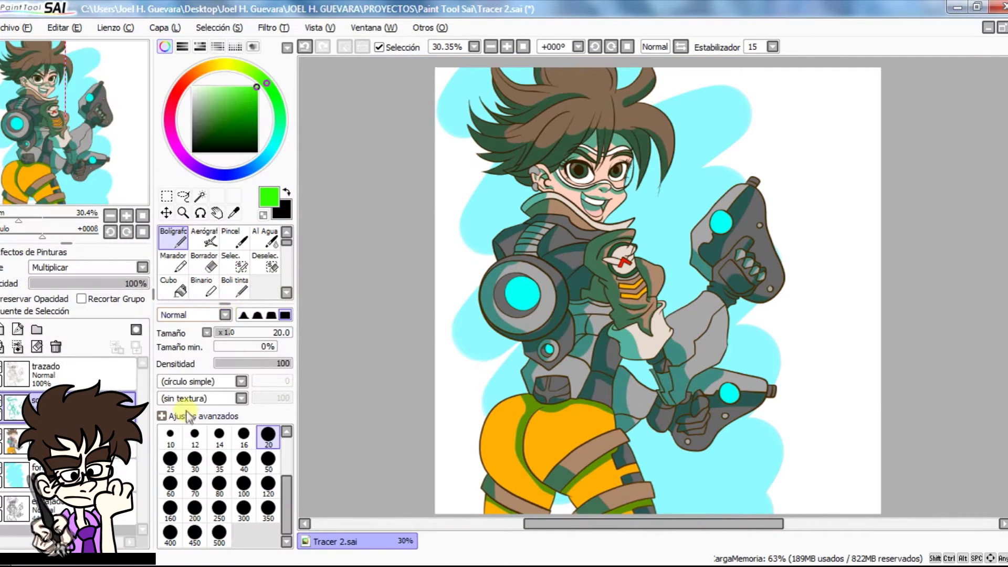
pyautogui.click(91, 370)
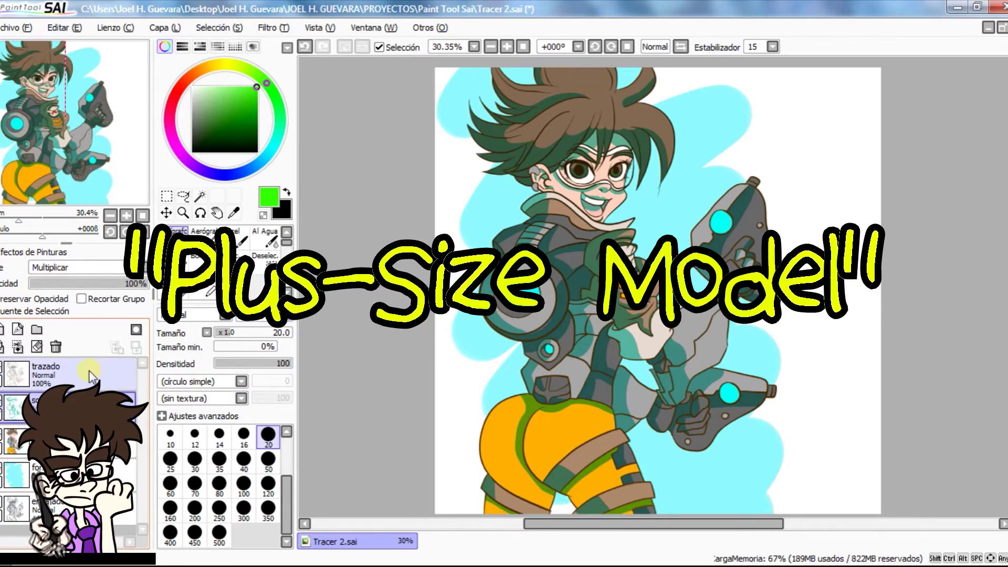
pyautogui.click(201, 197)
pyautogui.scroll(5, 583, 166)
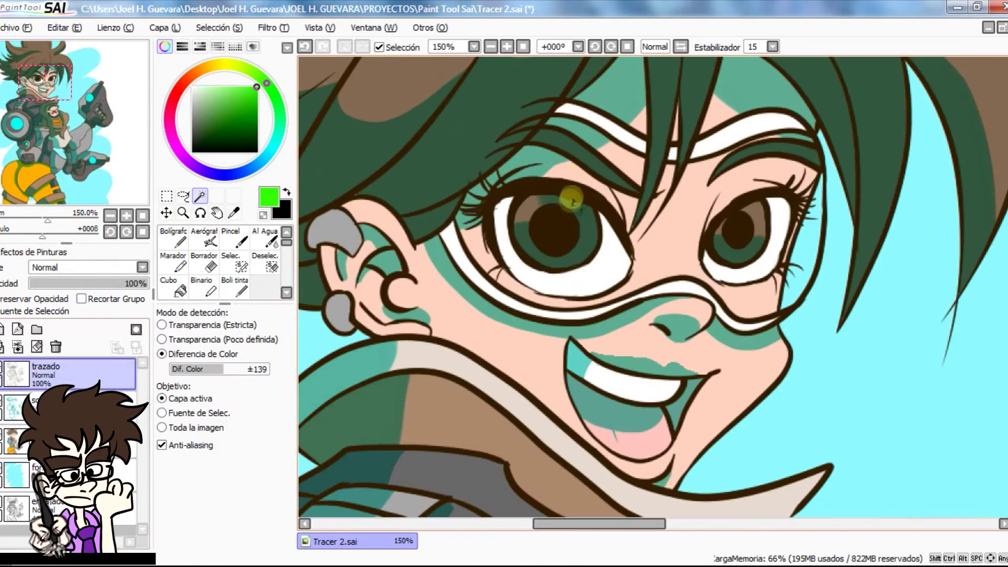
pyautogui.moveTo(574, 191); pyautogui.dragTo(522, 169)
pyautogui.click(204, 263)
pyautogui.click(86, 405)
pyautogui.scroll(3, 589, 326)
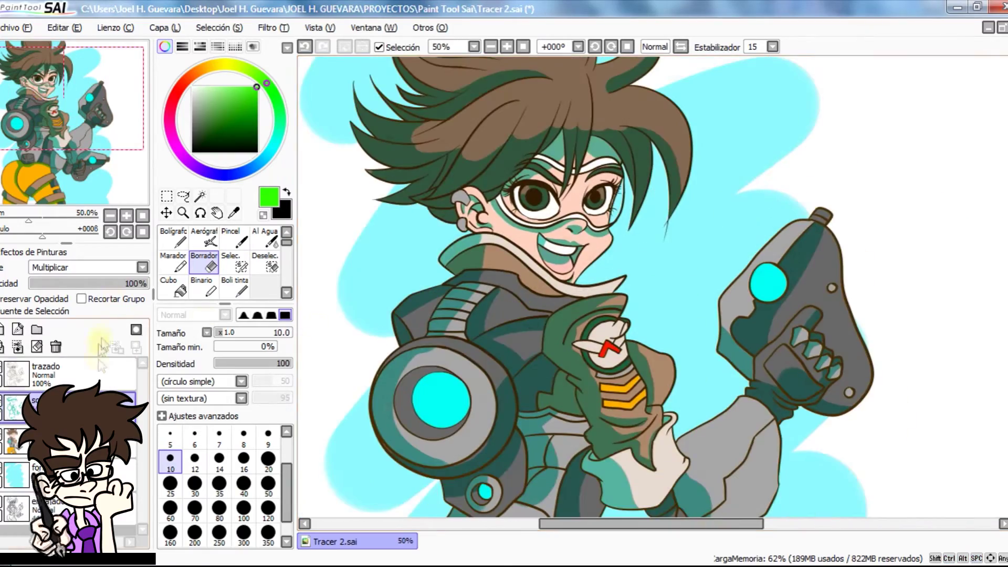
pyautogui.scroll(5, 522, 216)
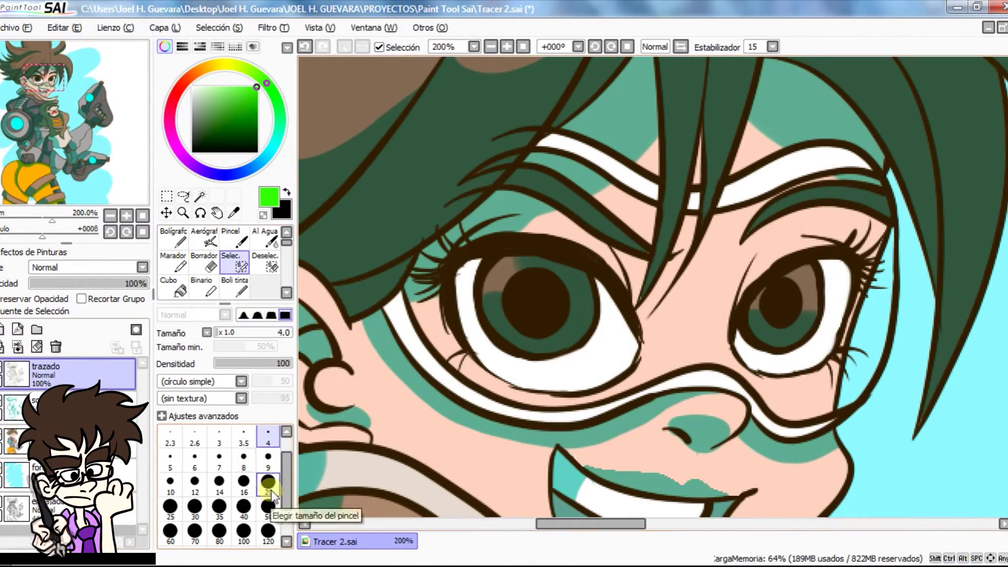
# Step: Select the goggle lens areas around and inside both eyes on the trazado layer with the Magic Wand
pyautogui.click(200, 196)
pyautogui.click(649, 305)
pyautogui.hotkey('ctrl', 'z')
pyautogui.click(581, 230)
pyautogui.click(600, 213)
pyautogui.click(629, 205)
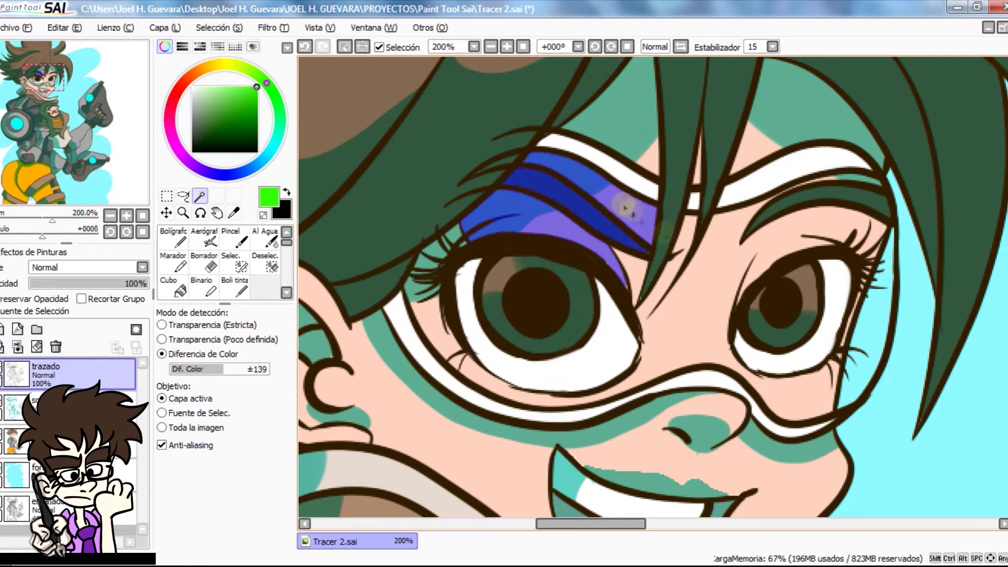
pyautogui.click(655, 294)
pyautogui.click(432, 325)
pyautogui.click(429, 257)
pyautogui.click(814, 353)
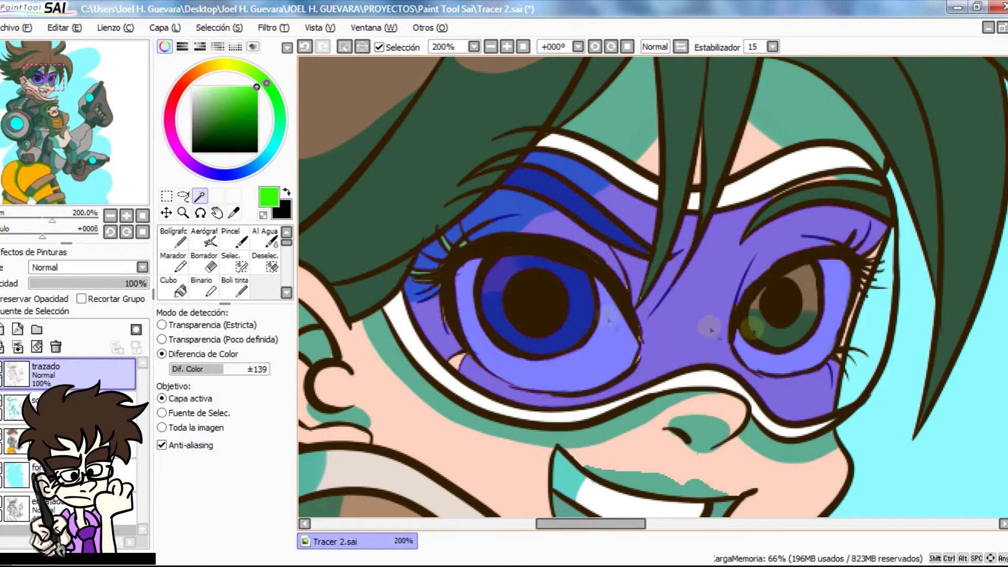
pyautogui.click(753, 328)
# Step: Add the eye outlines, pupils, eyebrows and lashes inside the goggles to the selection using selection pen sizes 50 and 20
pyautogui.click(242, 267)
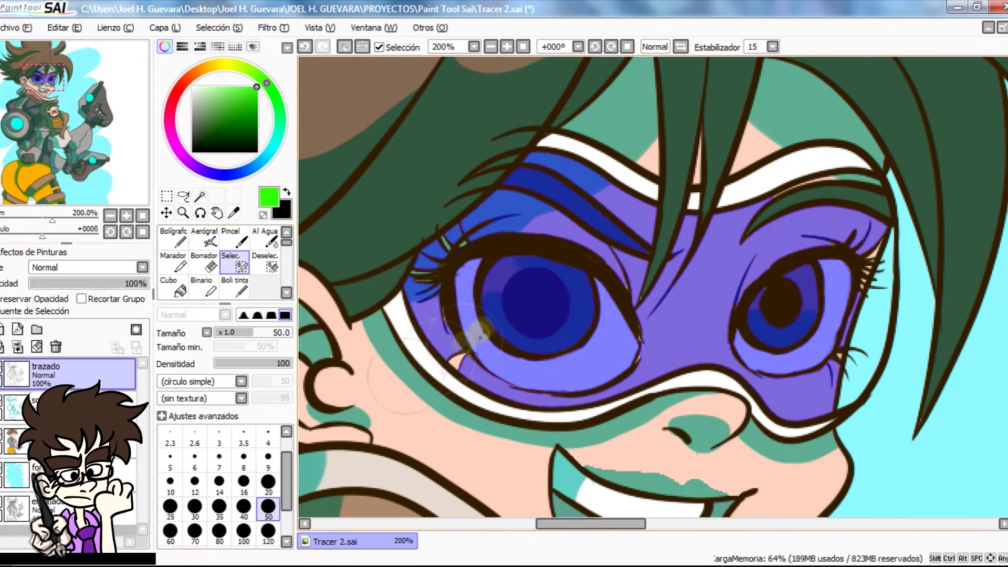
pyautogui.moveTo(743, 320)
pyautogui.mouseDown()
pyautogui.moveTo(815, 274)
pyautogui.moveTo(792, 227)
pyautogui.mouseUp()
pyautogui.click(269, 482)
pyautogui.moveTo(428, 279); pyautogui.dragTo(494, 286)
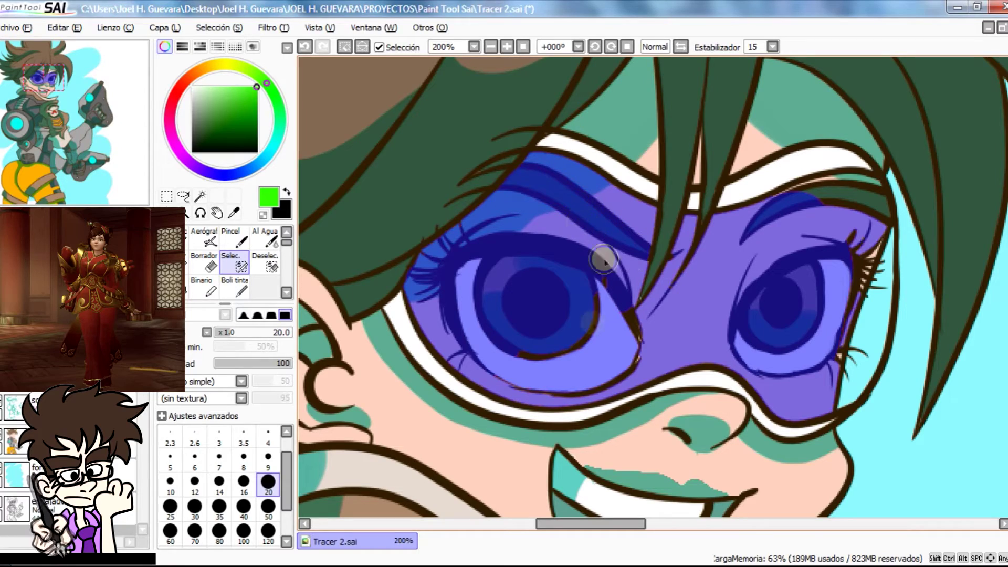
pyautogui.moveTo(498, 376); pyautogui.dragTo(625, 315)
pyautogui.scroll(7, 653, 342)
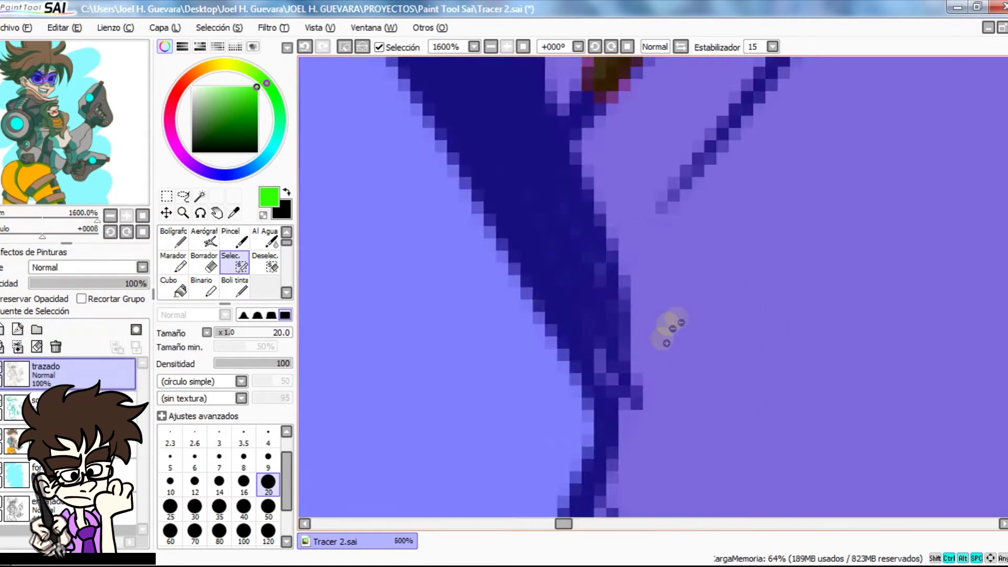
pyautogui.scroll(-7, 704, 338)
pyautogui.moveTo(715, 335); pyautogui.dragTo(498, 262)
pyautogui.moveTo(705, 160); pyautogui.dragTo(657, 313)
pyautogui.moveTo(686, 283)
pyautogui.mouseDown()
pyautogui.moveTo(708, 155)
pyautogui.moveTo(664, 106)
pyautogui.moveTo(614, 124)
pyautogui.moveTo(674, 126)
pyautogui.moveTo(693, 179)
pyautogui.moveTo(699, 113)
pyautogui.mouseUp()
# Step: Paint the selected goggle lens orange on a new layer, and create another layer named brillo above sombras
pyautogui.scroll(-2, 678, 268)
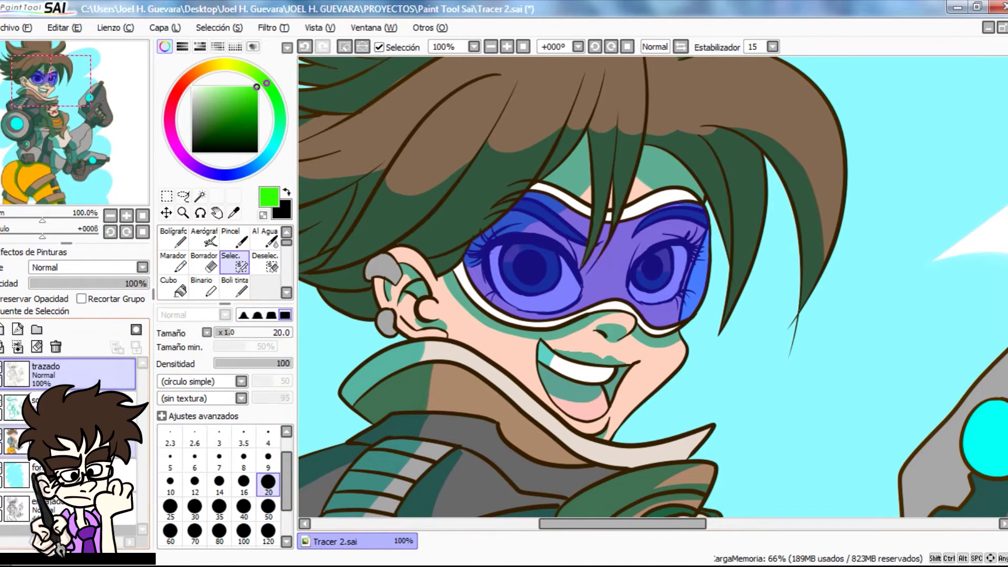
pyautogui.click(2, 330)
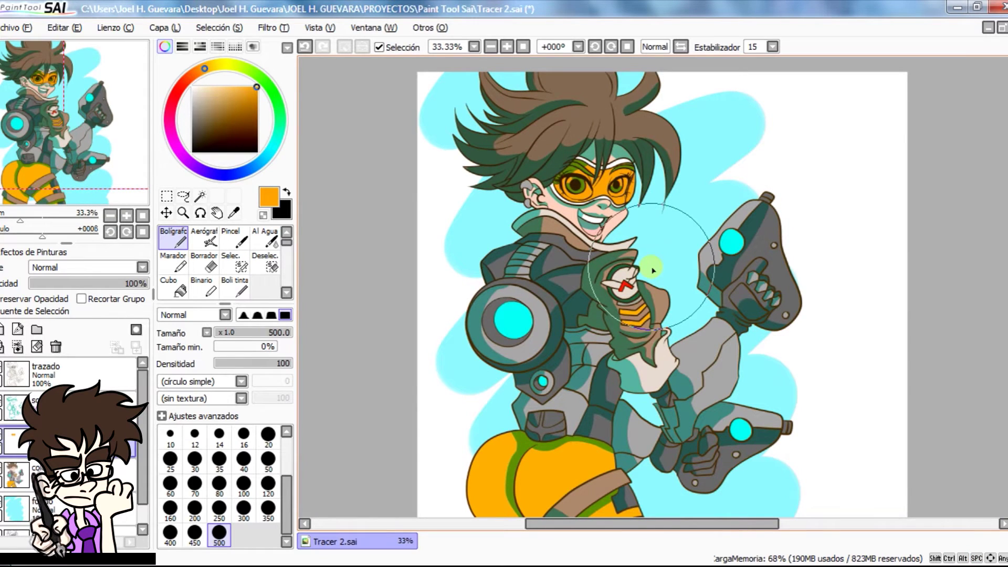
pyautogui.doubleClick(43, 395)
pyautogui.write('brillo')
pyautogui.press('Return')
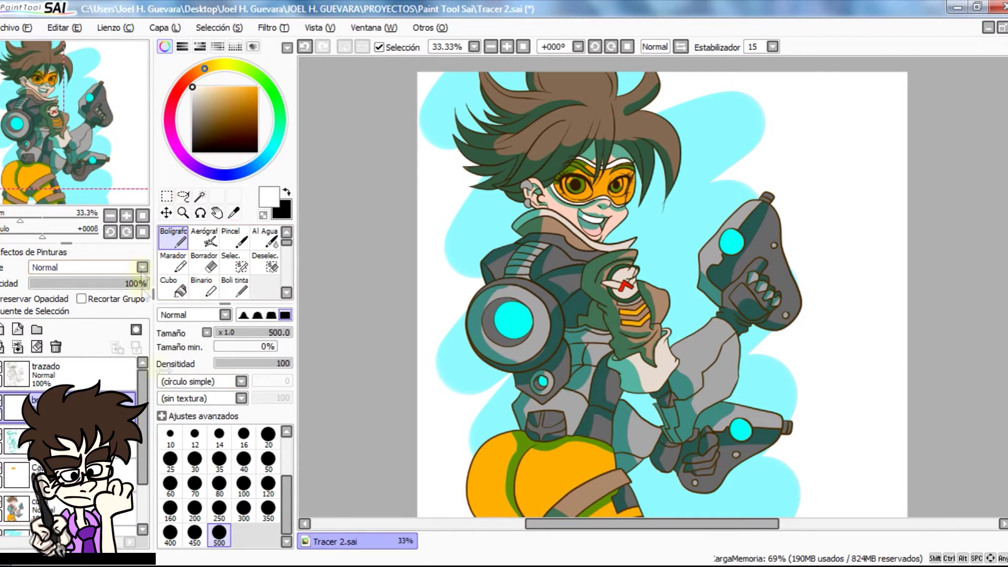
# Step: Paint a size 200 white spot over the large round chest device and set the brillo layer's blending mode to Luminosidad
pyautogui.click(244, 508)
pyautogui.click(197, 509)
pyautogui.click(99, 268)
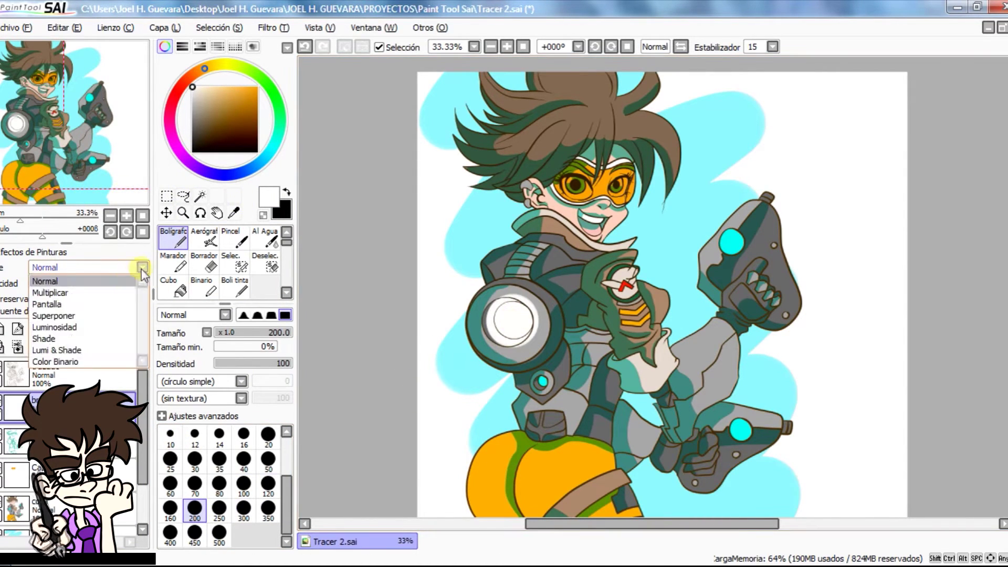
pyautogui.click(112, 327)
pyautogui.click(109, 267)
pyautogui.click(101, 351)
pyautogui.click(109, 268)
pyautogui.click(108, 328)
pyautogui.click(112, 267)
pyautogui.click(106, 316)
pyautogui.click(112, 271)
pyautogui.click(112, 326)
# Step: Try a soft white size 250 glow over the large round device, hollowing its center with a soft size 277 eraser
pyautogui.click(243, 314)
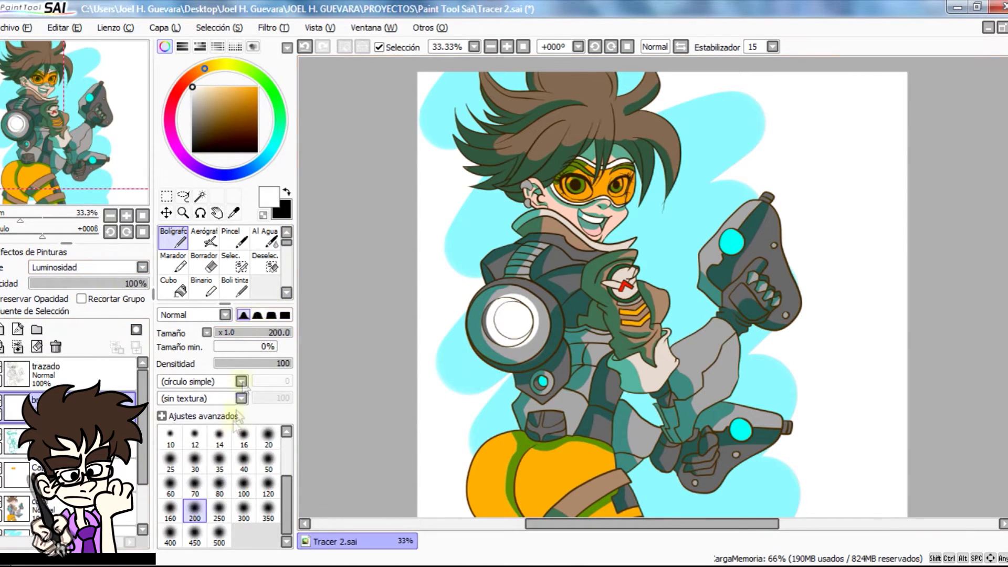
pyautogui.moveTo(510, 318); pyautogui.dragTo(514, 327)
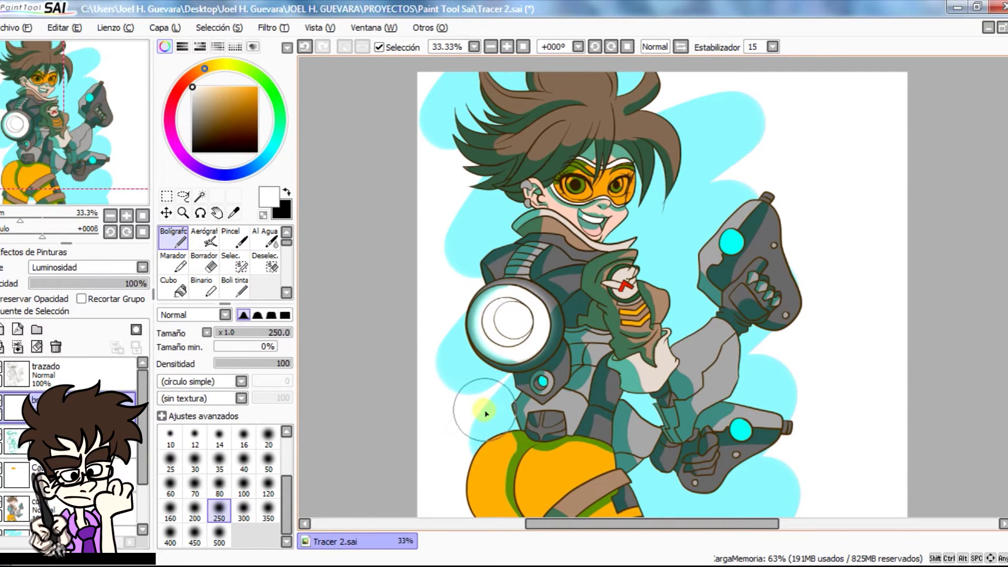
pyautogui.press('e')
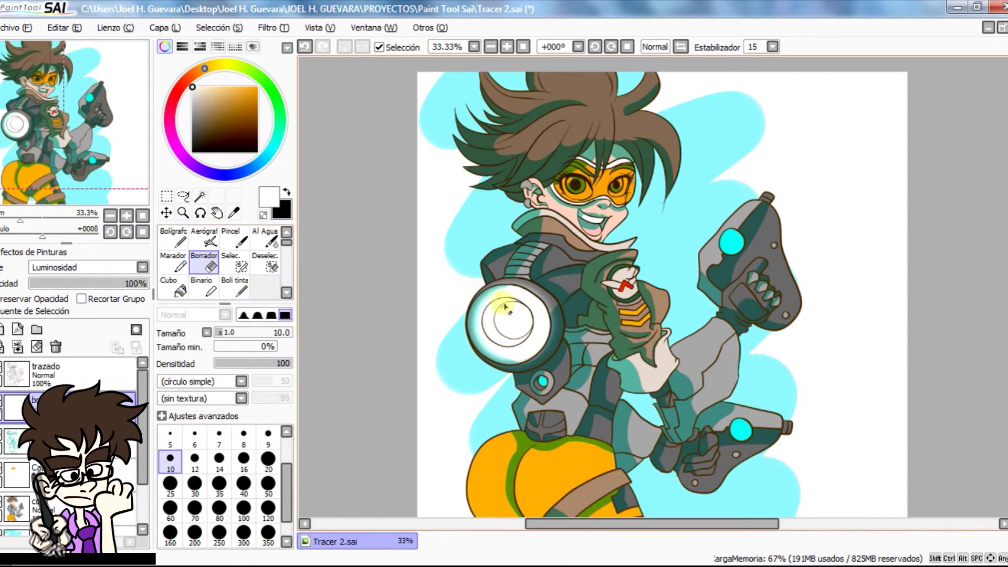
pyautogui.keyDown('ctrl'); pyautogui.keyDown('alt'); pyautogui.moveTo(530, 346); pyautogui.dragTo(529, 345); pyautogui.keyUp('alt'); pyautogui.keyUp('ctrl')
pyautogui.click(243, 315)
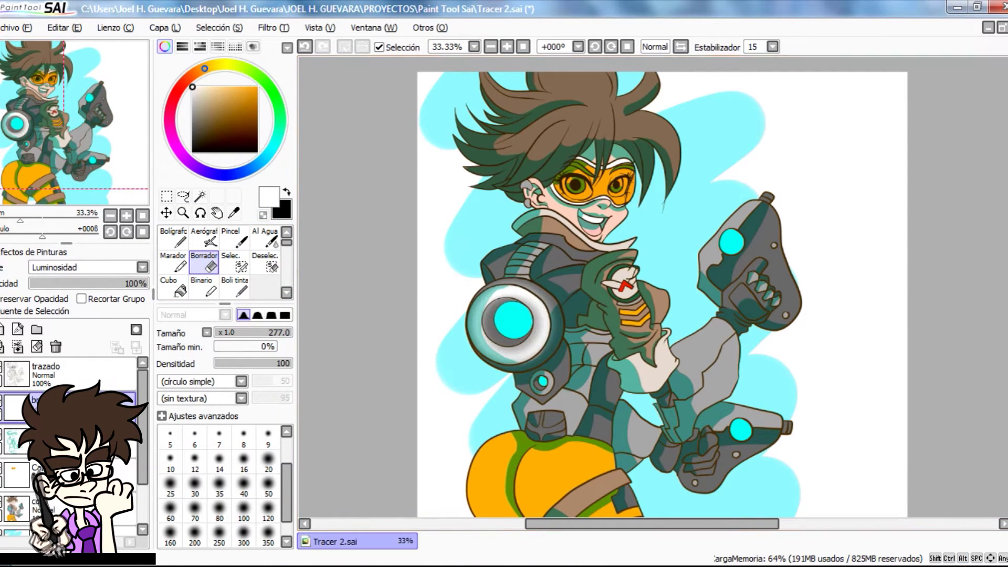
# Step: Try another soft size 250 glow on the large round device, clearing its center with a soft size 240 eraser
pyautogui.press('n')
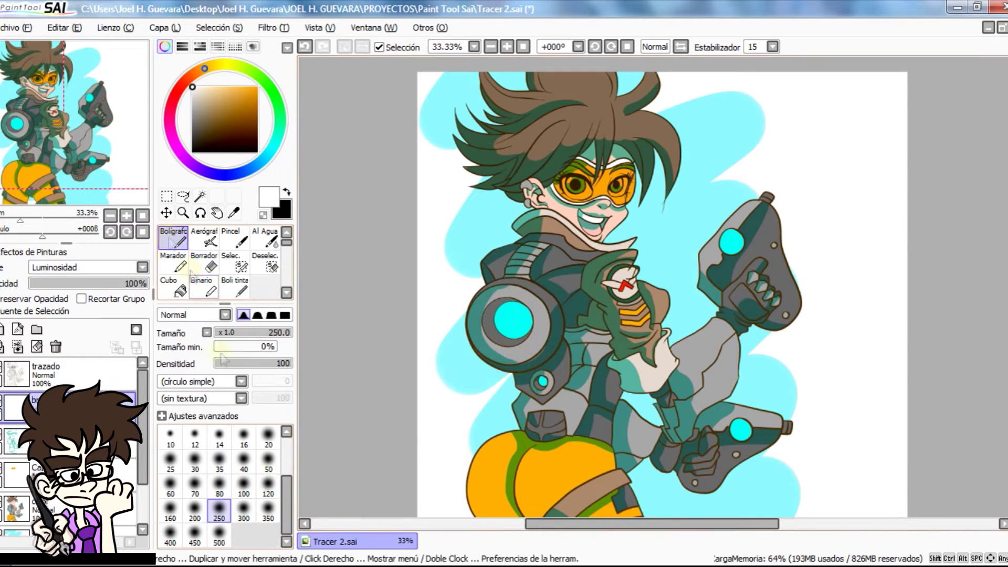
pyautogui.click(512, 318)
pyautogui.press('e')
pyautogui.click(512, 323)
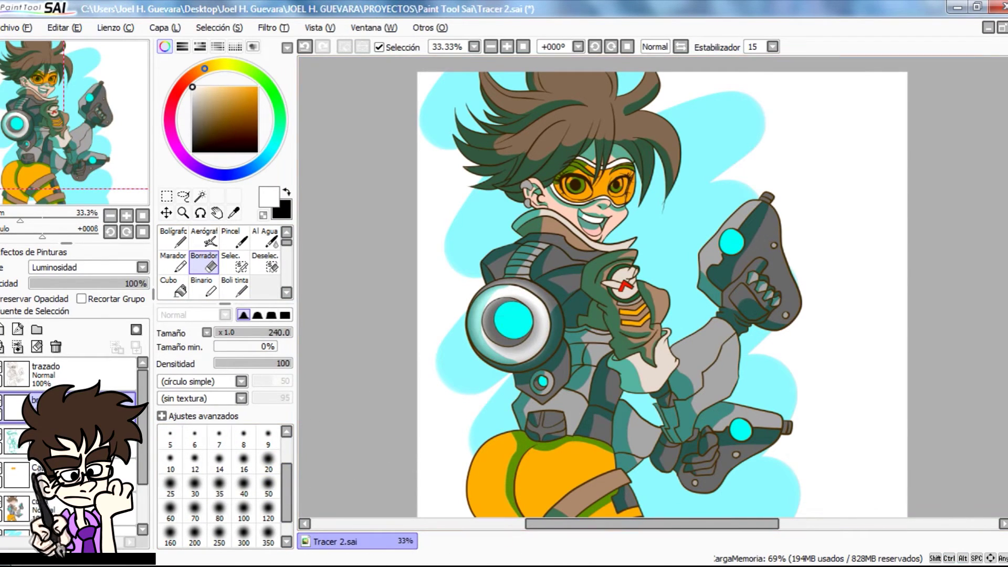
pyautogui.moveTo(492, 304)
pyautogui.mouseDown()
pyautogui.moveTo(550, 295)
pyautogui.moveTo(534, 365)
pyautogui.mouseUp()
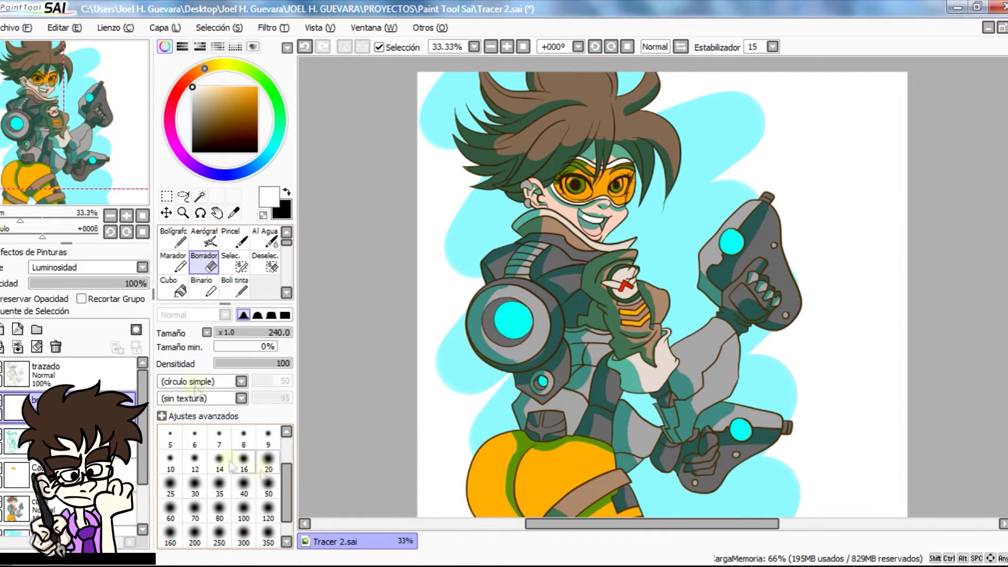
# Step: Paint a soft white size 200 glow on the large round device and erase its center with a soft size 200 eraser
pyautogui.press('n')
pyautogui.click(268, 462)
pyautogui.click(195, 510)
pyautogui.moveTo(509, 321); pyautogui.dragTo(517, 326)
pyautogui.press('e')
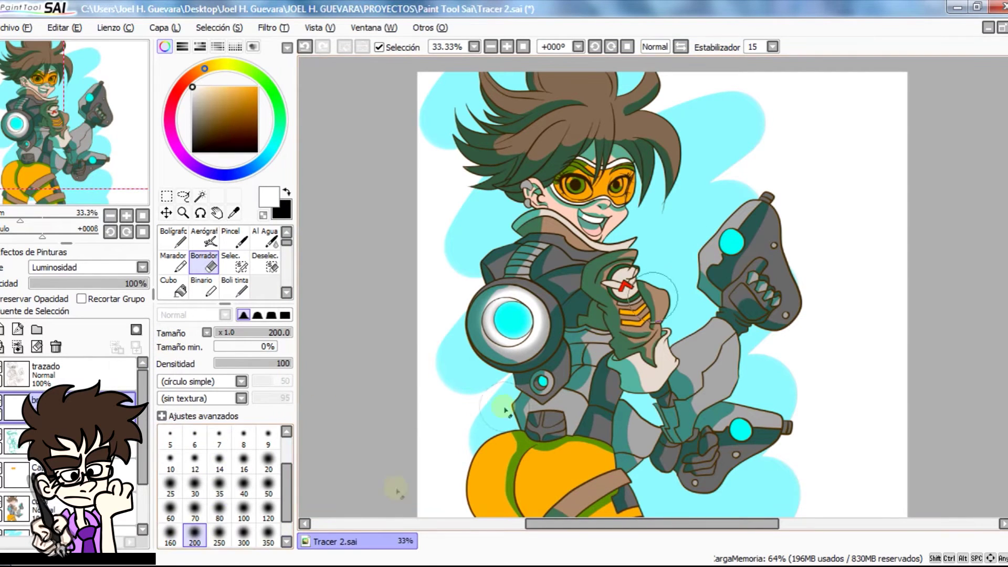
# Step: Paint soft white size 160 glows on both pistols' round lights and erase their centers with a soft size 120 eraser
pyautogui.press('n')
pyautogui.moveTo(730, 241); pyautogui.dragTo(731, 243)
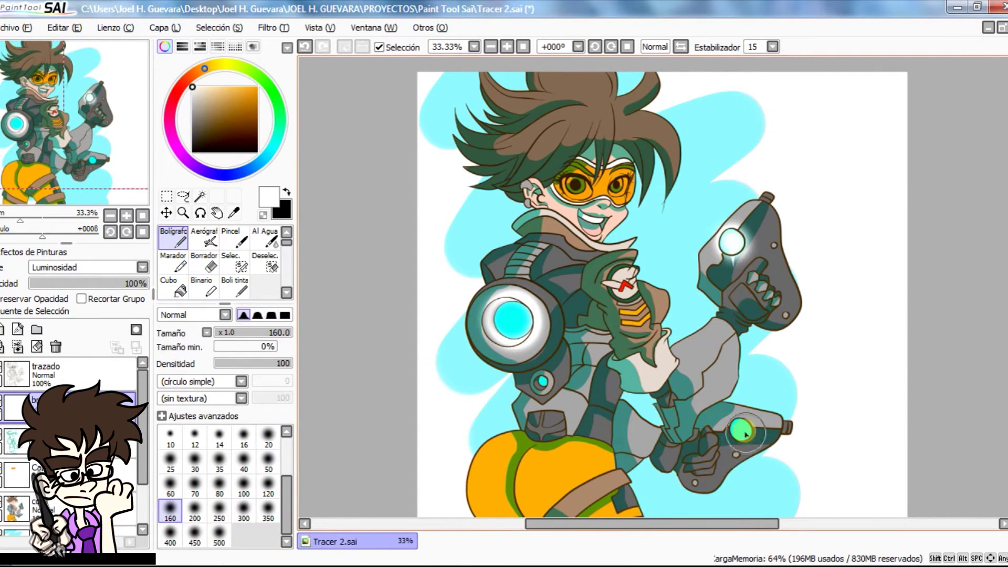
pyautogui.moveTo(745, 433); pyautogui.dragTo(741, 430)
pyautogui.press('[')
pyautogui.press('e')
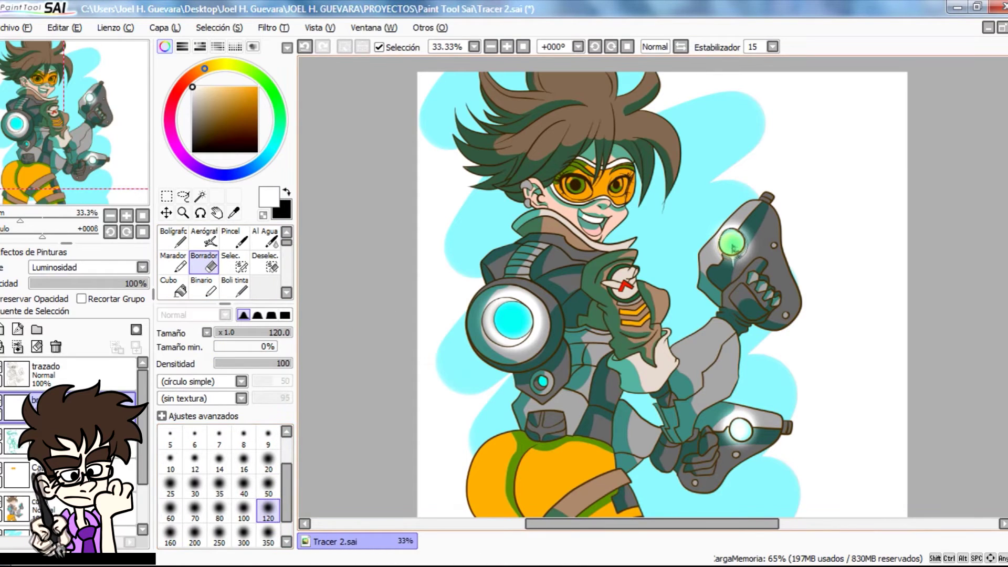
# Step: Move the brillo layer above trazado, and recolor the small round light below the large device in the surrounding gray
pyautogui.moveTo(111, 405); pyautogui.dragTo(111, 365)
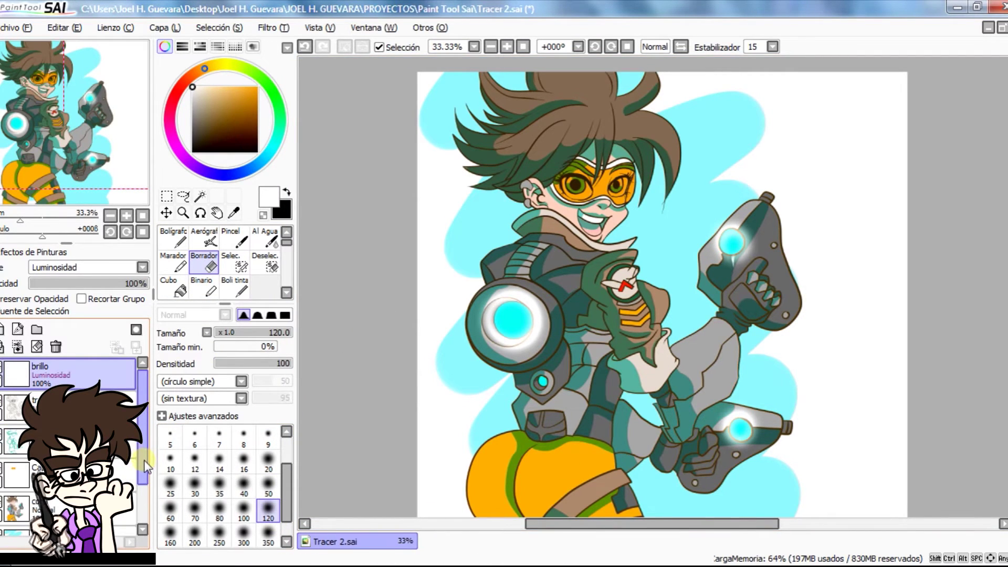
pyautogui.click(126, 407)
pyautogui.click(200, 197)
pyautogui.click(543, 382)
pyautogui.press('i')
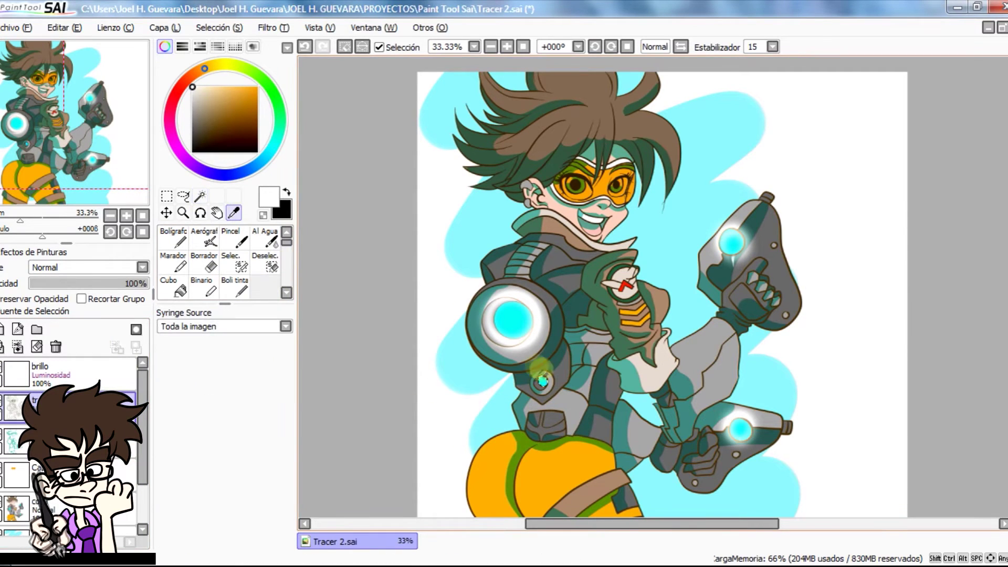
pyautogui.press('n')
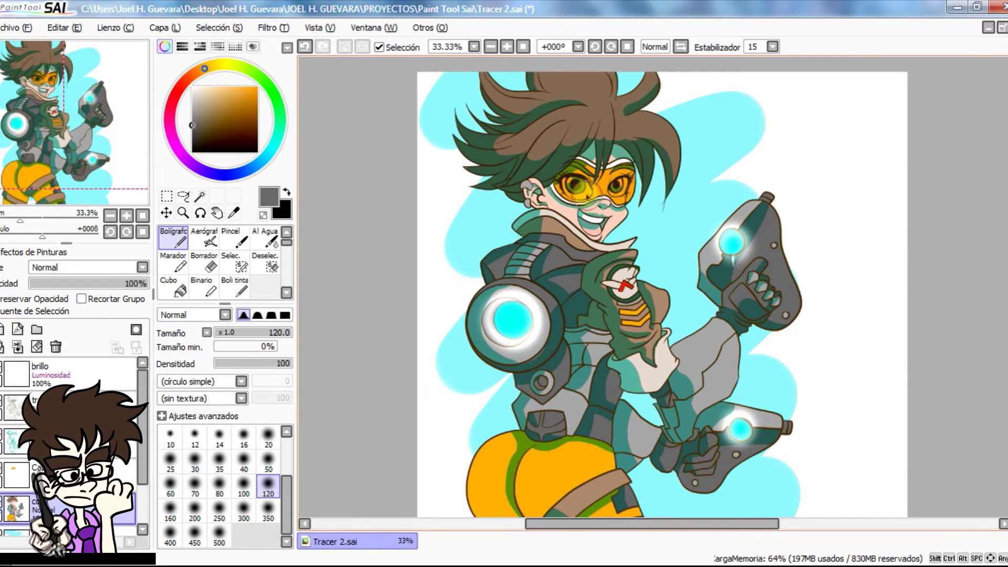
# Step: Rename the Capa1 layer holding the orange goggle lens with a name that describes the lenses
pyautogui.scroll(4, 577, 179)
pyautogui.click(121, 374)
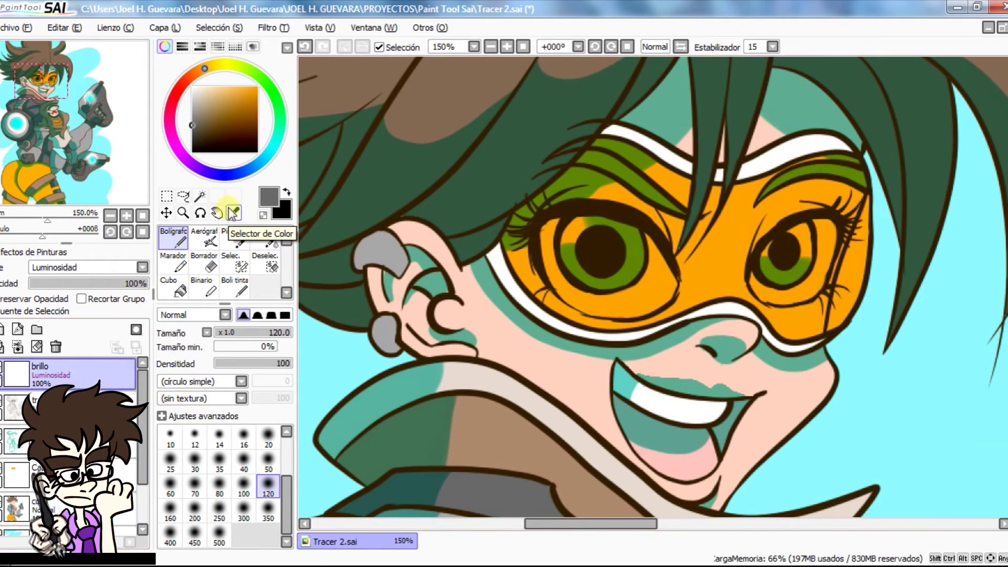
pyautogui.doubleClick(87, 474)
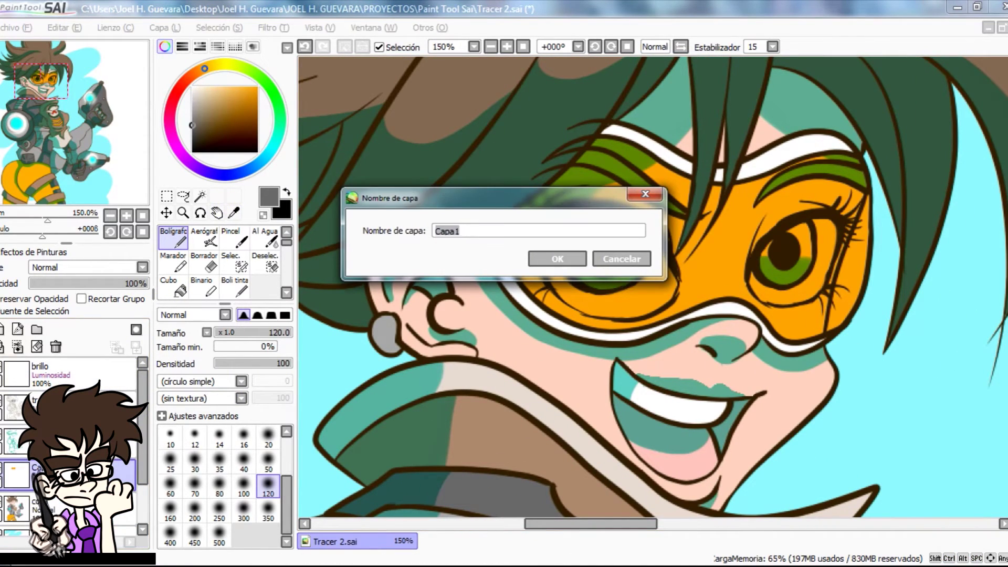
pyautogui.press('Return')
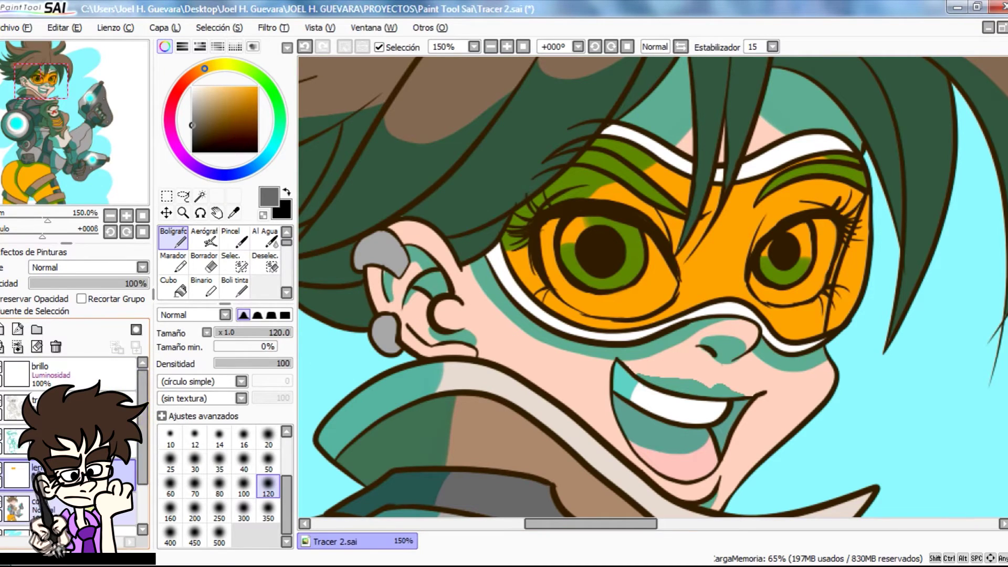
# Step: Prepare a hard-edged white size 10 pen and select the whole orange goggle lens area from its layer
pyautogui.click(192, 87)
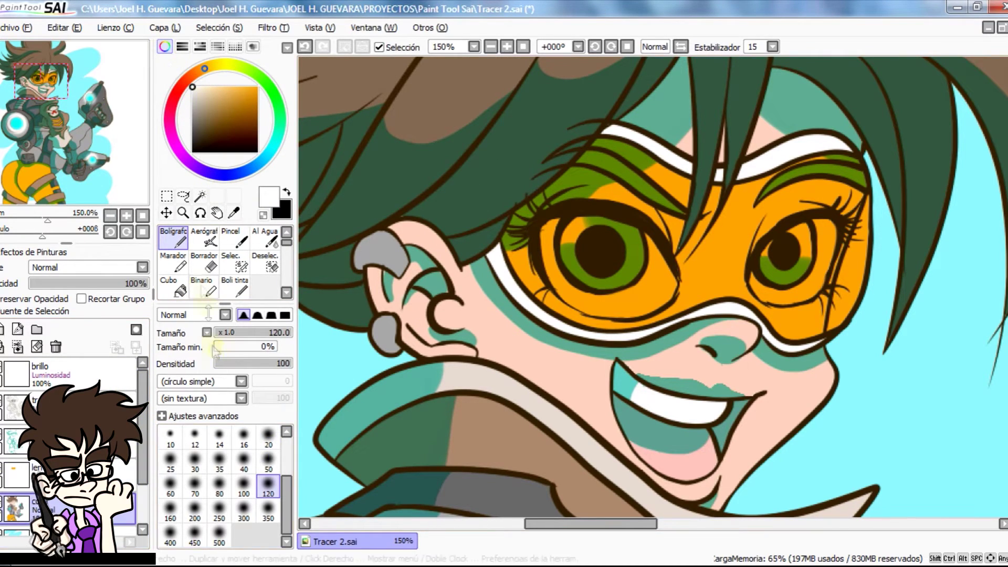
pyautogui.click(285, 315)
pyautogui.click(170, 436)
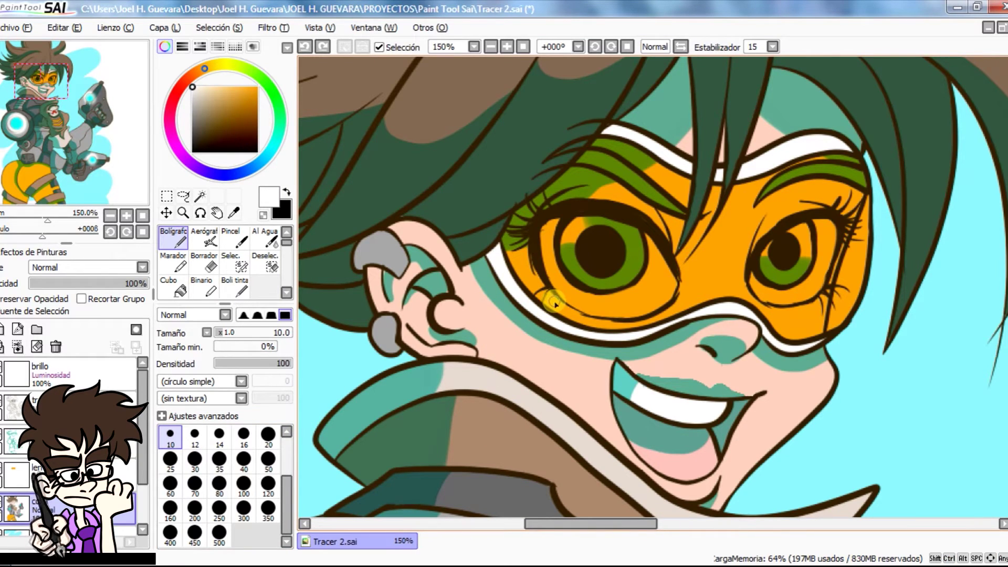
pyautogui.click(200, 196)
pyautogui.click(654, 307)
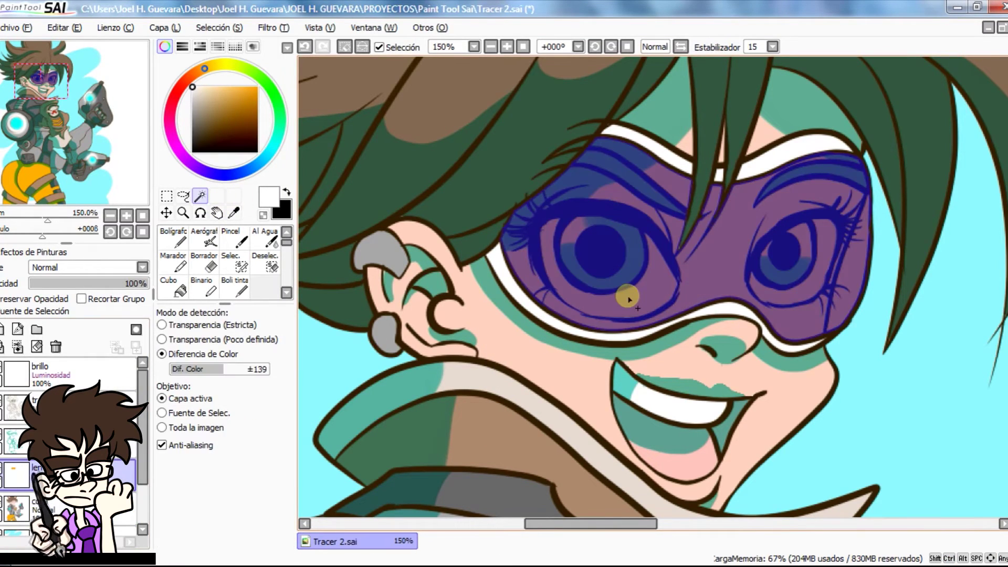
# Step: Make the brillo layer active and take the size 10 white pen, keeping the goggle lens area selected
pyautogui.click(86, 375)
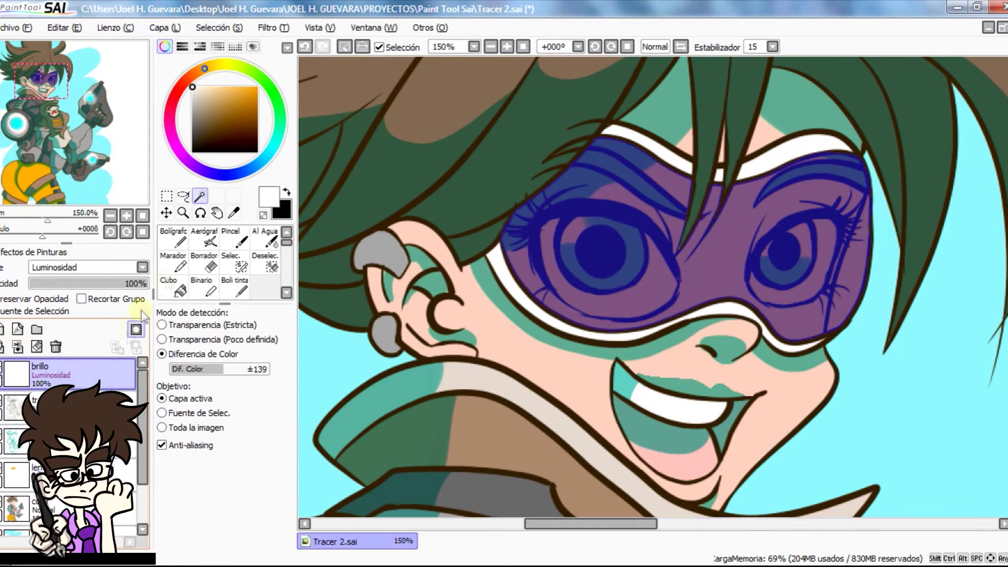
pyautogui.click(174, 239)
pyautogui.moveTo(537, 192)
pyautogui.mouseDown()
pyautogui.moveTo(551, 276)
pyautogui.moveTo(632, 142)
pyautogui.mouseUp()
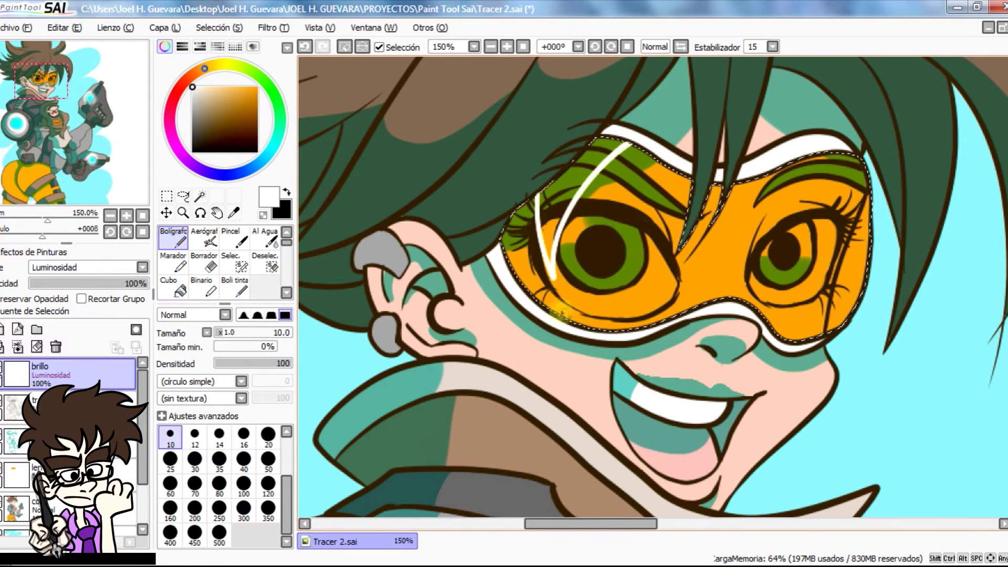
pyautogui.click(180, 289)
pyautogui.click(565, 195)
pyautogui.click(204, 265)
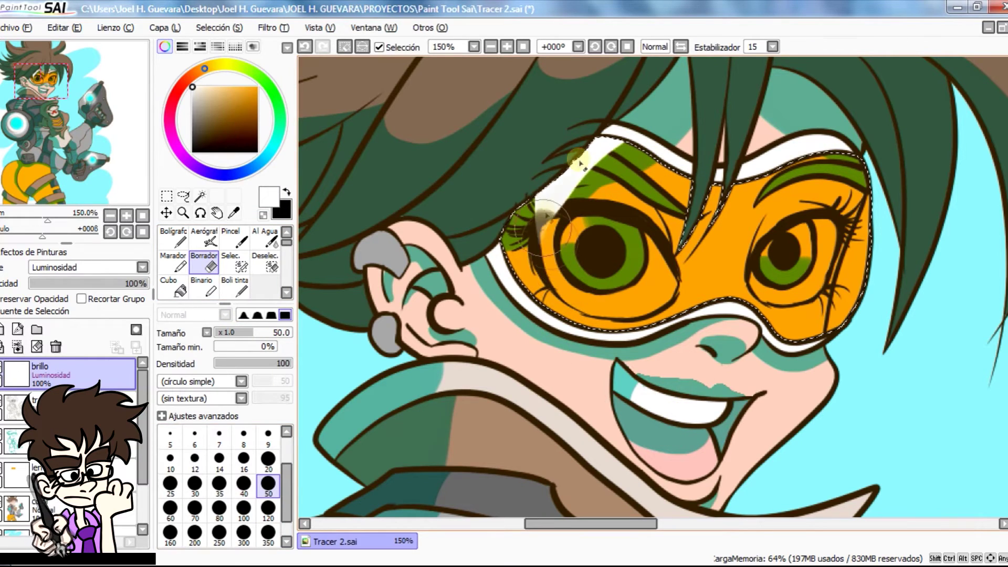
pyautogui.hotkey('ctrl', 'z')
pyautogui.click(173, 237)
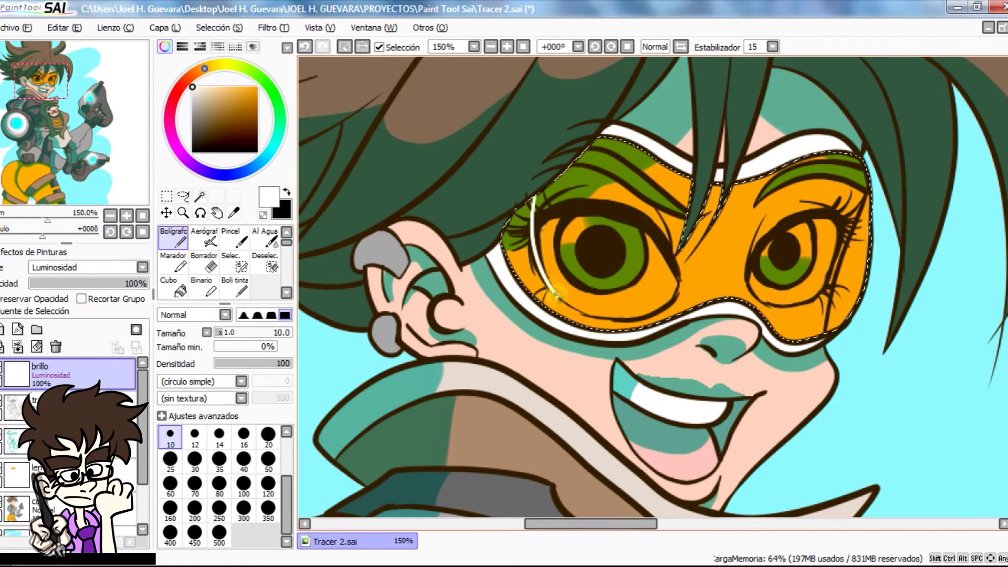
pyautogui.click(173, 286)
pyautogui.click(552, 221)
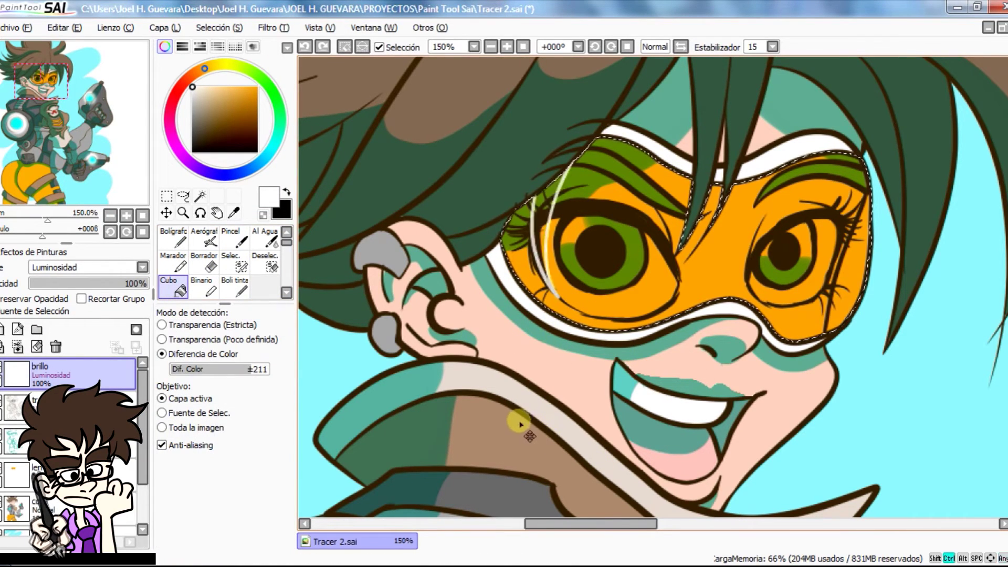
# Step: Draw two curved white size 10 strokes on the right lens's outer side, meeting below the eye, as a reflection outline
pyautogui.click(173, 238)
pyautogui.moveTo(823, 151)
pyautogui.mouseDown()
pyautogui.moveTo(839, 201)
pyautogui.moveTo(814, 303)
pyautogui.mouseUp()
pyautogui.moveTo(856, 153); pyautogui.dragTo(815, 301)
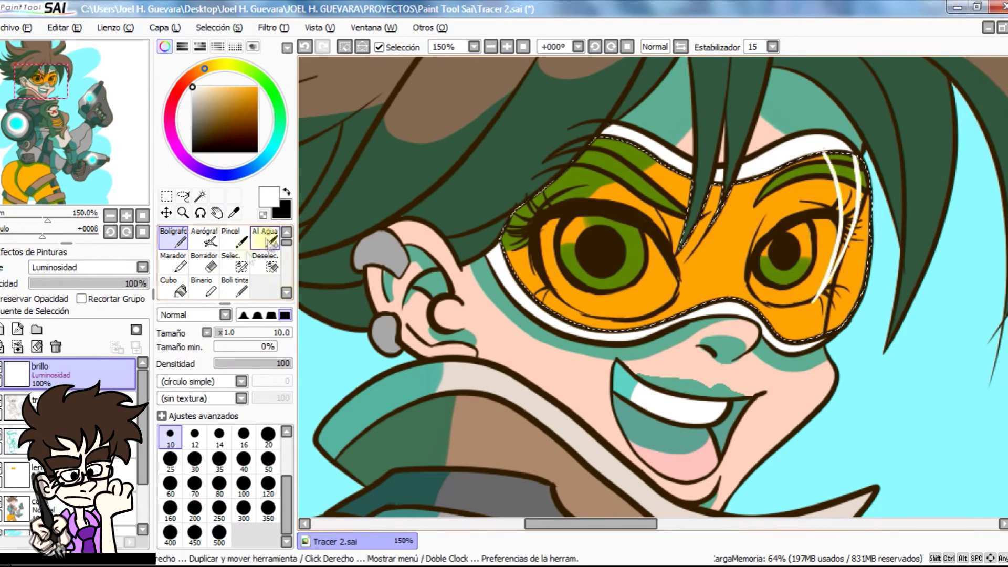
pyautogui.click(173, 287)
pyautogui.click(848, 176)
pyautogui.hotkey('ctrl', 'z')
# Step: Paint the area between the two curved strokes on the right lens solid white with the size 10 pen
pyautogui.scroll(5, 852, 190)
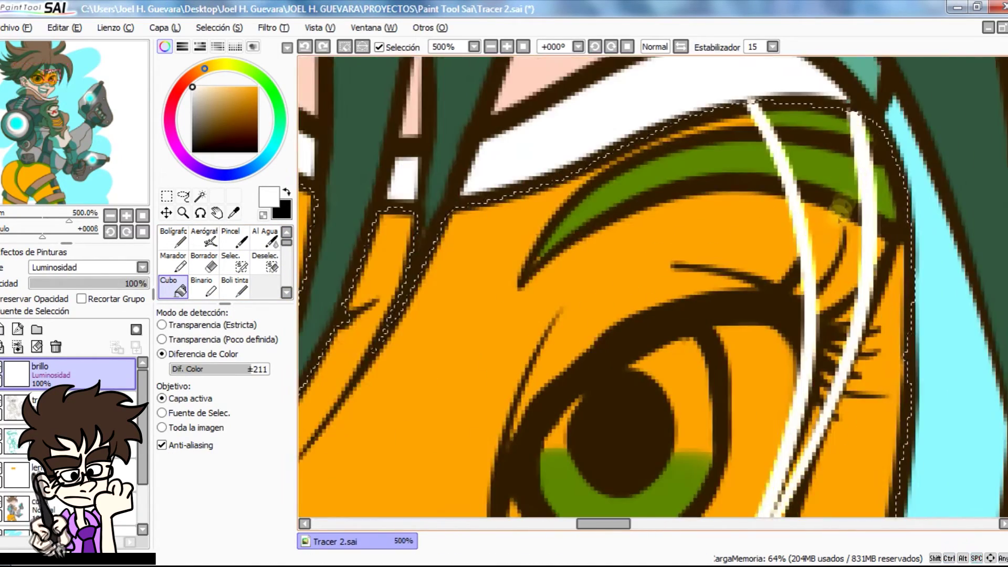
pyautogui.moveTo(819, 226); pyautogui.dragTo(806, 137)
pyautogui.click(174, 238)
pyautogui.moveTo(745, 433); pyautogui.dragTo(777, 368)
pyautogui.moveTo(797, 70)
pyautogui.mouseDown()
pyautogui.moveTo(787, 132)
pyautogui.moveTo(741, 170)
pyautogui.mouseUp()
pyautogui.moveTo(772, 183); pyautogui.dragTo(727, 113)
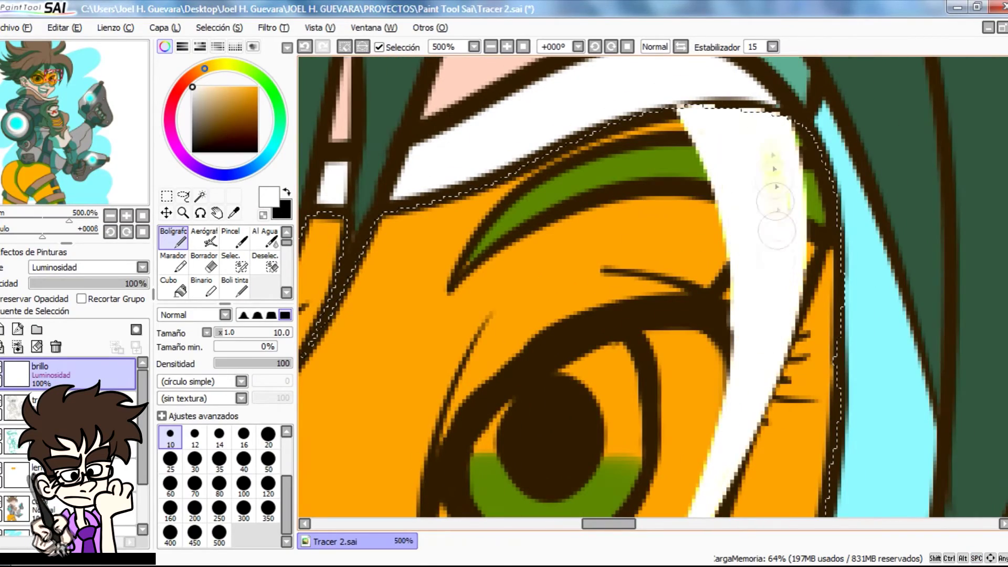
pyautogui.scroll(-5, 761, 236)
pyautogui.scroll(1, 725, 170)
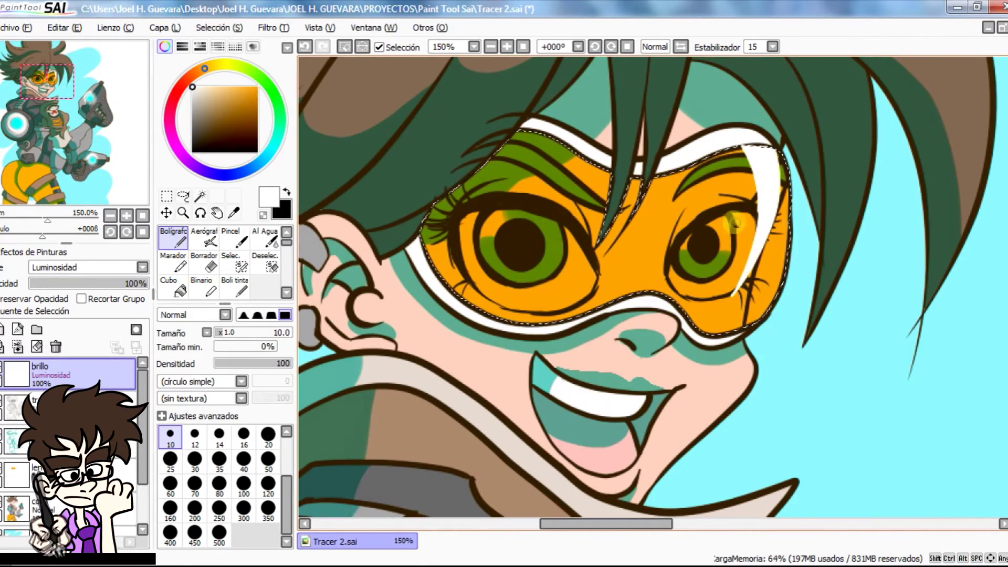
pyautogui.keyDown('ctrl'); pyautogui.keyDown('alt'); pyautogui.click(720, 301); pyautogui.keyUp('alt'); pyautogui.keyUp('ctrl')
pyautogui.keyDown('ctrl'); pyautogui.keyDown('alt'); pyautogui.click(720, 298); pyautogui.keyUp('alt'); pyautogui.keyUp('ctrl')
pyautogui.keyDown('ctrl'); pyautogui.click(693, 157); pyautogui.keyUp('ctrl')
pyautogui.click(204, 263)
pyautogui.moveTo(620, 221); pyautogui.dragTo(657, 226)
pyautogui.moveTo(572, 230)
pyautogui.mouseDown()
pyautogui.moveTo(610, 216)
pyautogui.moveTo(655, 226)
pyautogui.mouseUp()
pyautogui.keyDown('ctrl'); pyautogui.keyDown('alt'); pyautogui.click(630, 326); pyautogui.keyUp('alt'); pyautogui.keyUp('ctrl')
pyautogui.moveTo(625, 336); pyautogui.dragTo(548, 262)
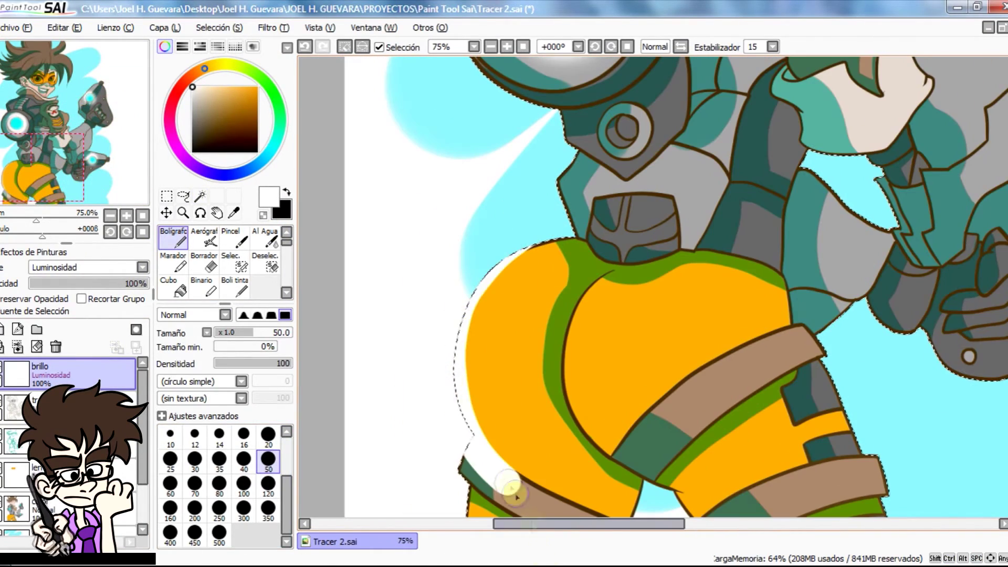
pyautogui.hotkey('ctrl', 'z')
pyautogui.moveTo(474, 427)
pyautogui.mouseDown()
pyautogui.moveTo(517, 244)
pyautogui.moveTo(546, 239)
pyautogui.mouseUp()
pyautogui.moveTo(615, 278); pyautogui.dragTo(656, 469)
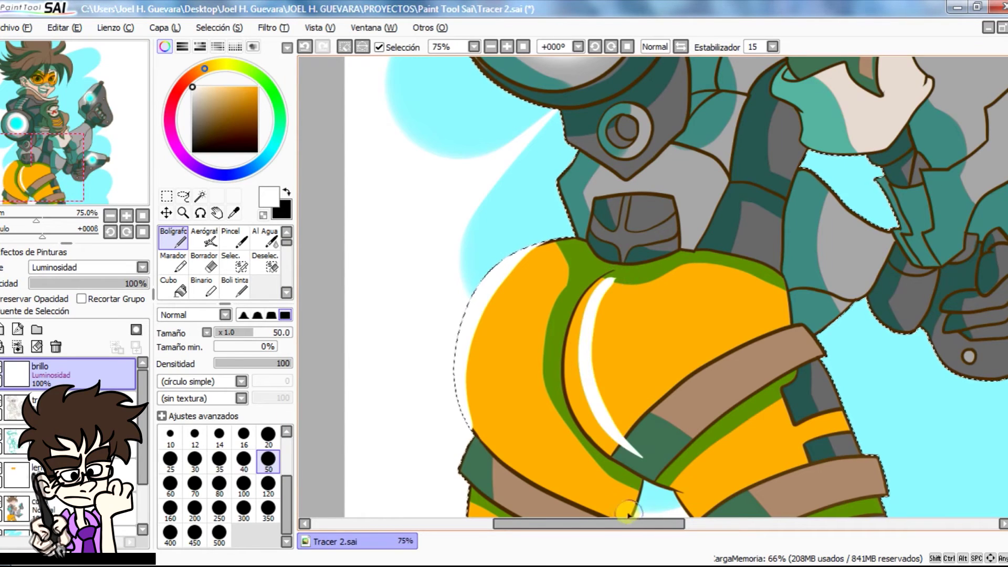
pyautogui.hotkey('ctrl', 'z')
pyautogui.hotkey('ctrl', 'z')
# Step: Select all the orange trouser areas, including the lower leg parts, from the trazado layer
pyautogui.press('w')
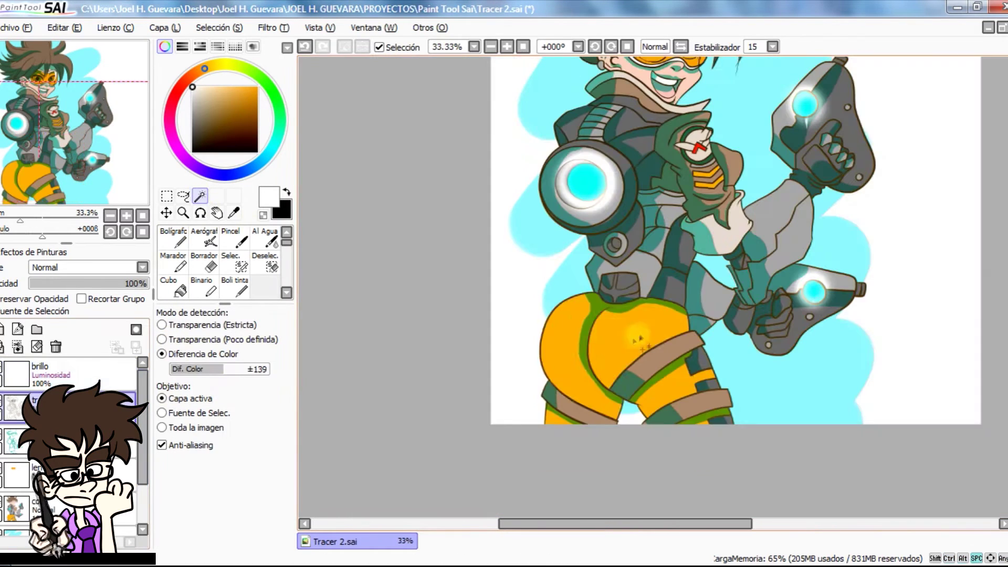
pyautogui.click(639, 339)
pyautogui.click(669, 391)
pyautogui.click(703, 421)
pyautogui.click(556, 418)
# Step: Paint white size 50 highlights on the brillo layer along the left curved edges of both buttocks
pyautogui.click(90, 377)
pyautogui.click(174, 238)
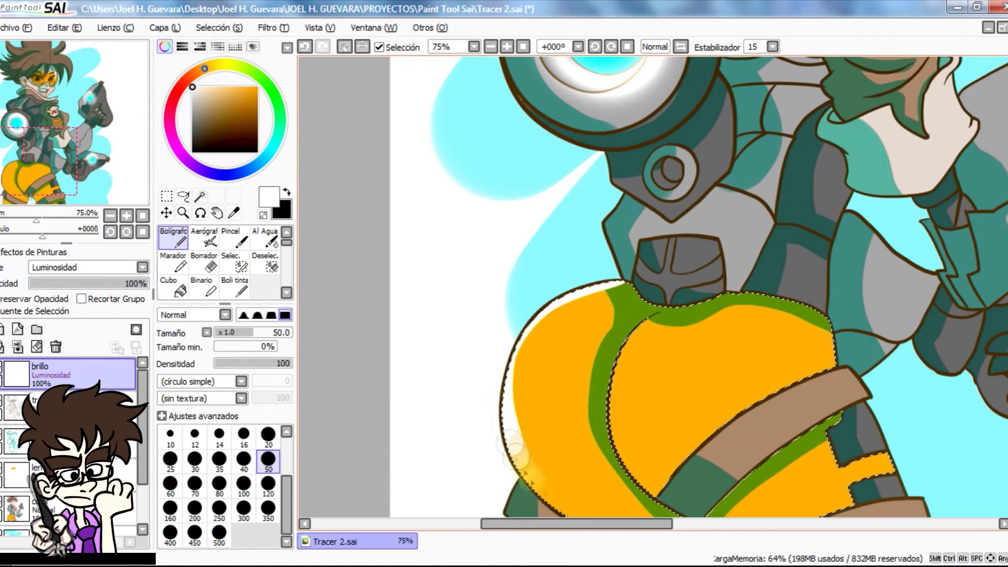
pyautogui.moveTo(651, 265); pyautogui.dragTo(624, 253)
pyautogui.moveTo(619, 198); pyautogui.dragTo(594, 363)
# Step: Erase the white overflow from the green shadow left of the trousers' central line with size 10 and size 20 erasers
pyautogui.scroll(4, 653, 176)
pyautogui.press('e')
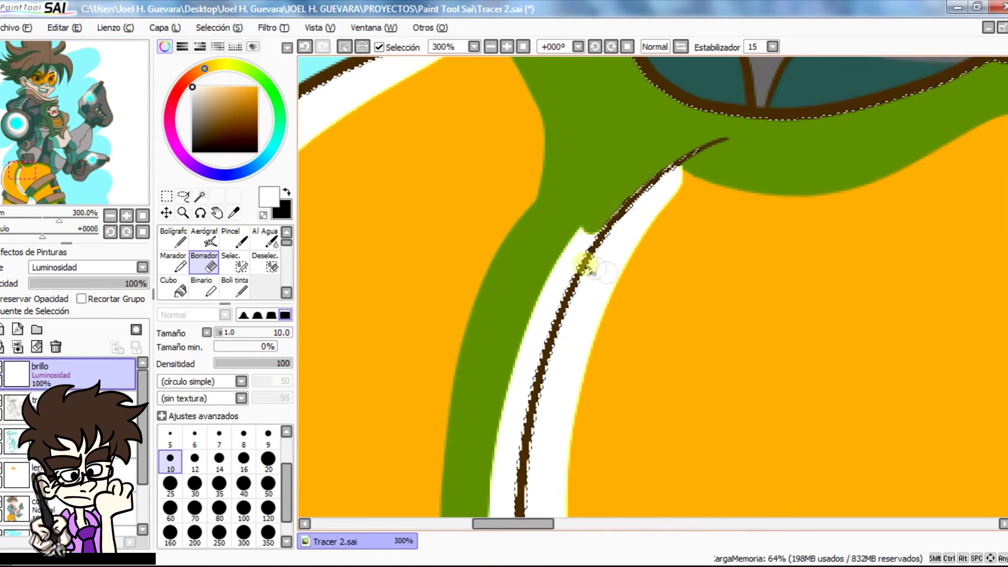
pyautogui.moveTo(528, 370); pyautogui.dragTo(588, 195)
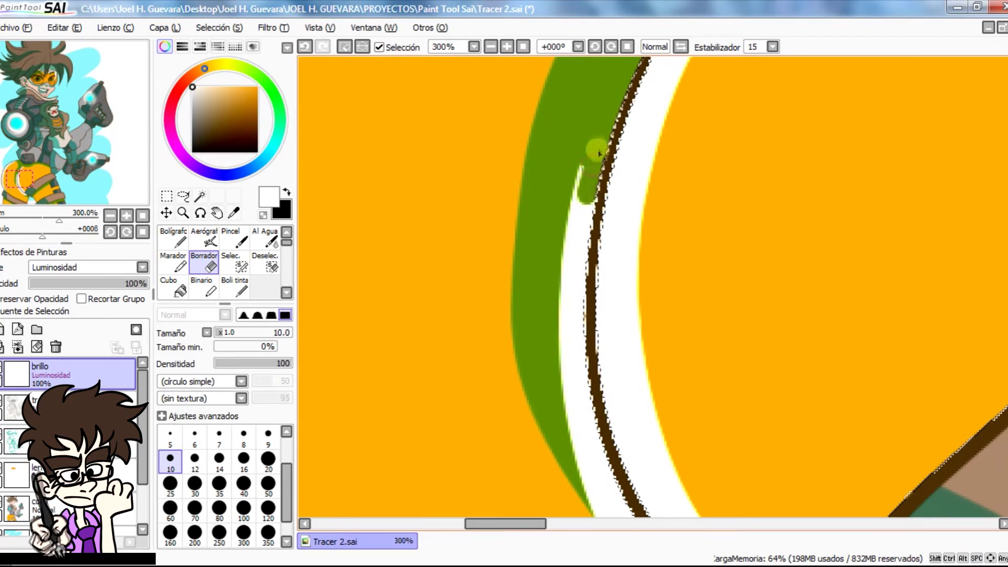
pyautogui.moveTo(579, 363); pyautogui.dragTo(590, 156)
pyautogui.moveTo(586, 269); pyautogui.dragTo(604, 357)
pyautogui.moveTo(604, 363)
pyautogui.mouseDown()
pyautogui.moveTo(555, 288)
pyautogui.moveTo(532, 194)
pyautogui.mouseUp()
pyautogui.moveTo(544, 163)
pyautogui.mouseDown()
pyautogui.moveTo(603, 287)
pyautogui.moveTo(783, 435)
pyautogui.mouseUp()
pyautogui.click(268, 462)
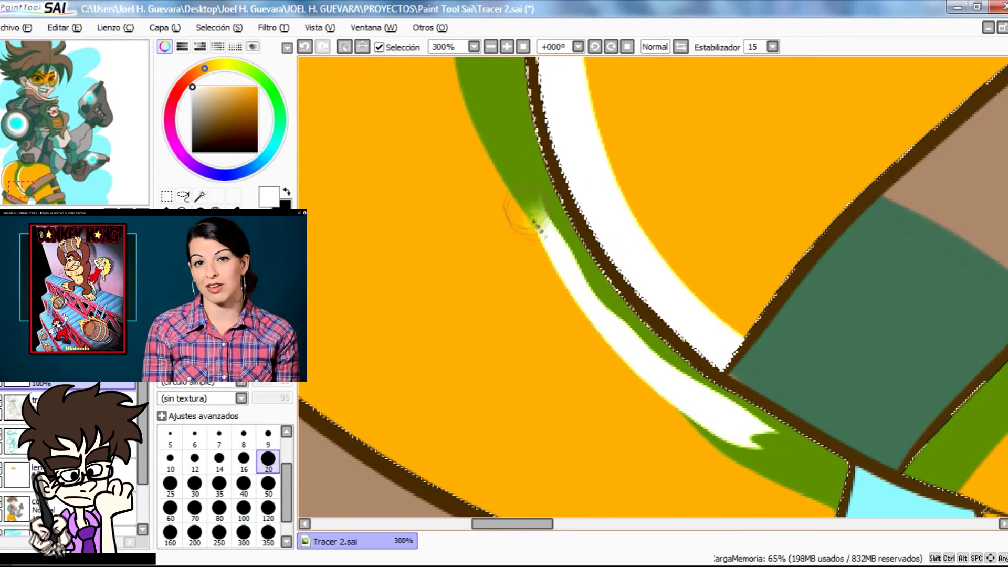
pyautogui.moveTo(531, 207); pyautogui.dragTo(772, 443)
pyautogui.scroll(-7, 554, 297)
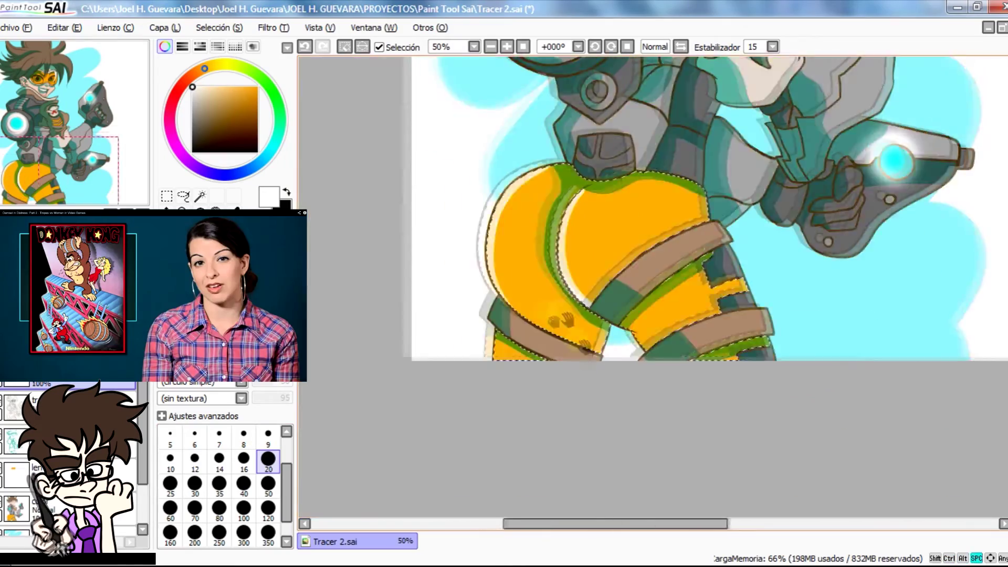
# Step: Clear the trouser selection and select the face and ear skin areas from the trazado layer
pyautogui.moveTo(588, 363); pyautogui.dragTo(527, 465)
pyautogui.click(173, 239)
pyautogui.moveTo(539, 210)
pyautogui.mouseDown()
pyautogui.moveTo(537, 344)
pyautogui.moveTo(574, 187)
pyautogui.mouseUp()
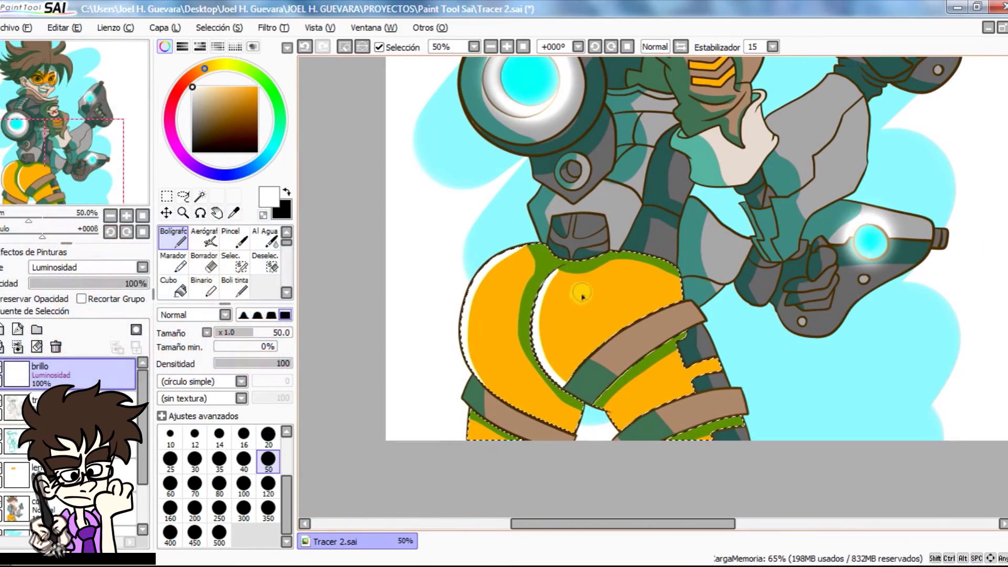
pyautogui.moveTo(633, 122); pyautogui.dragTo(627, 403)
pyautogui.click(200, 196)
pyautogui.click(84, 405)
pyautogui.hotkey('ctrl', 'd')
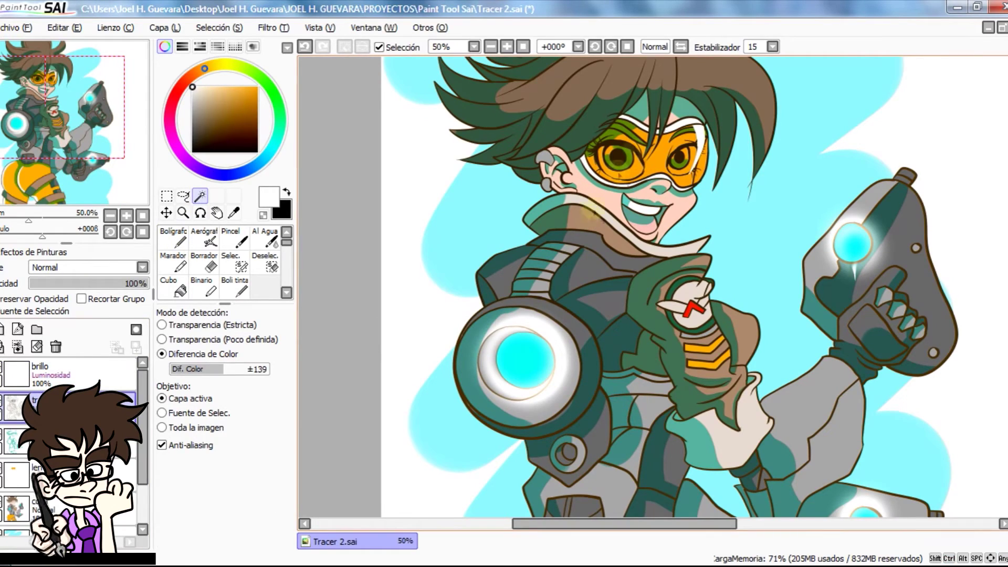
pyautogui.click(604, 196)
pyautogui.click(561, 169)
# Step: Paint small white size 50 highlights on the cheek and nose on the brillo layer, and clear the skin selection
pyautogui.click(173, 239)
pyautogui.click(87, 374)
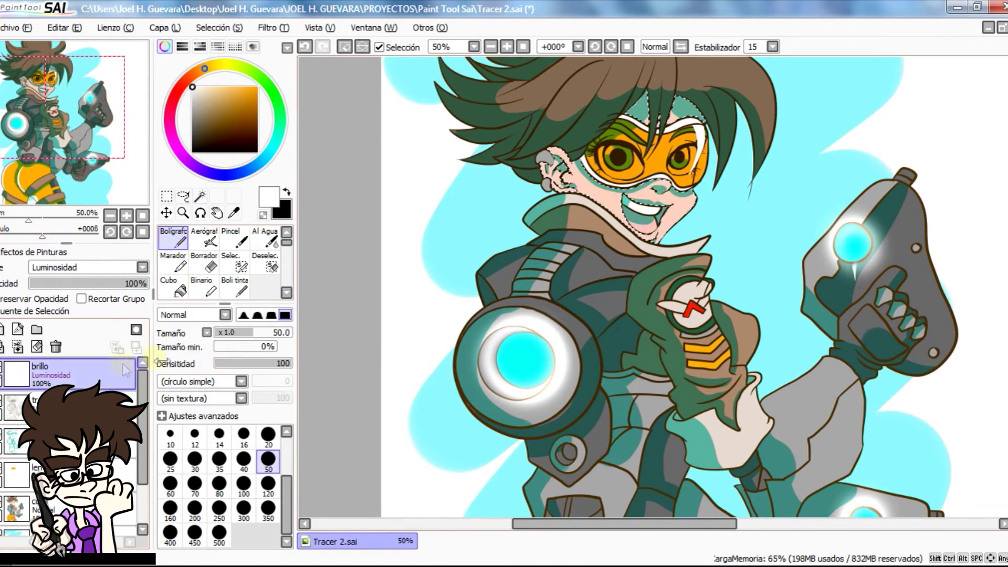
pyautogui.scroll(5, 595, 193)
pyautogui.moveTo(544, 173); pyautogui.dragTo(599, 317)
pyautogui.moveTo(903, 321); pyautogui.dragTo(764, 385)
pyautogui.moveTo(711, 241); pyautogui.dragTo(720, 257)
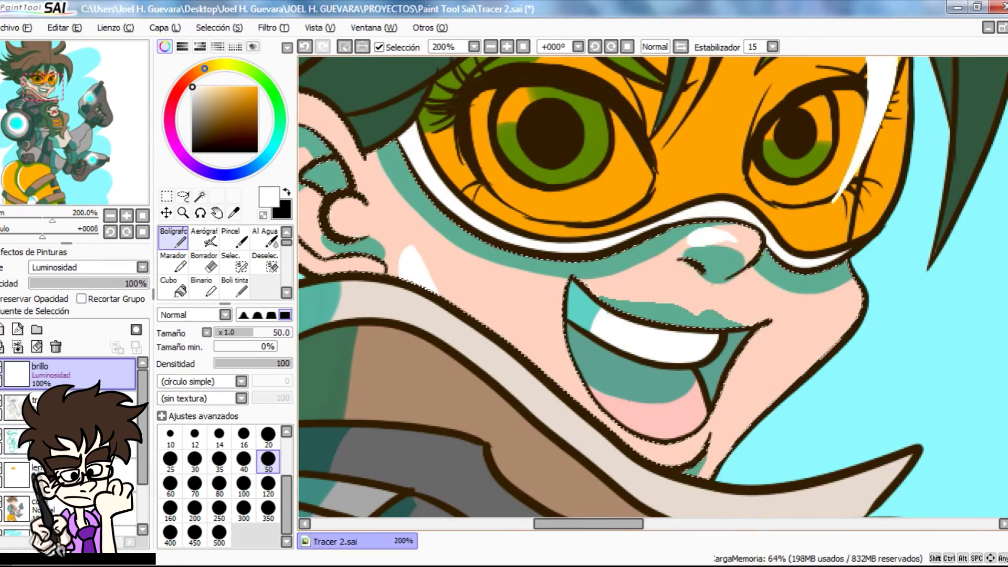
pyautogui.moveTo(410, 315); pyautogui.dragTo(610, 391)
pyautogui.moveTo(496, 172); pyautogui.dragTo(468, 175)
pyautogui.moveTo(521, 412); pyautogui.dragTo(432, 358)
pyautogui.scroll(-4, 527, 422)
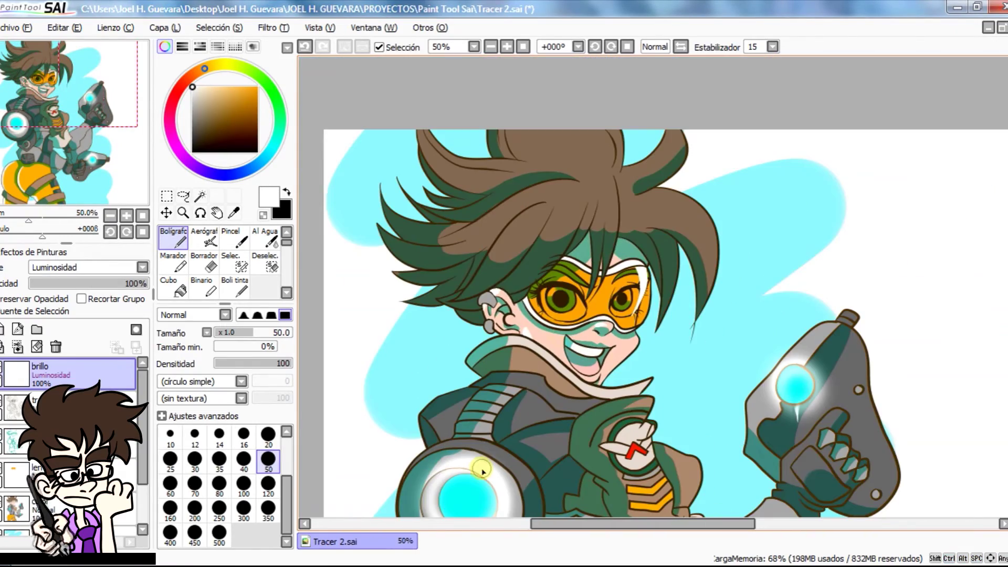
# Step: Select the hair from the trazado layer and return to the brillo layer with the size 50 white pen
pyautogui.click(87, 406)
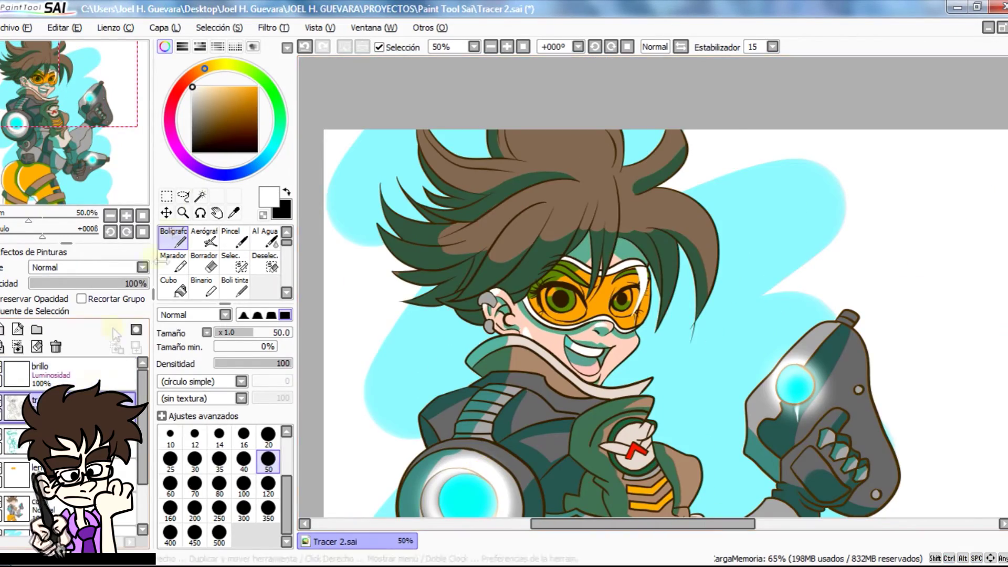
pyautogui.click(200, 196)
pyautogui.click(526, 169)
pyautogui.click(53, 373)
pyautogui.click(173, 239)
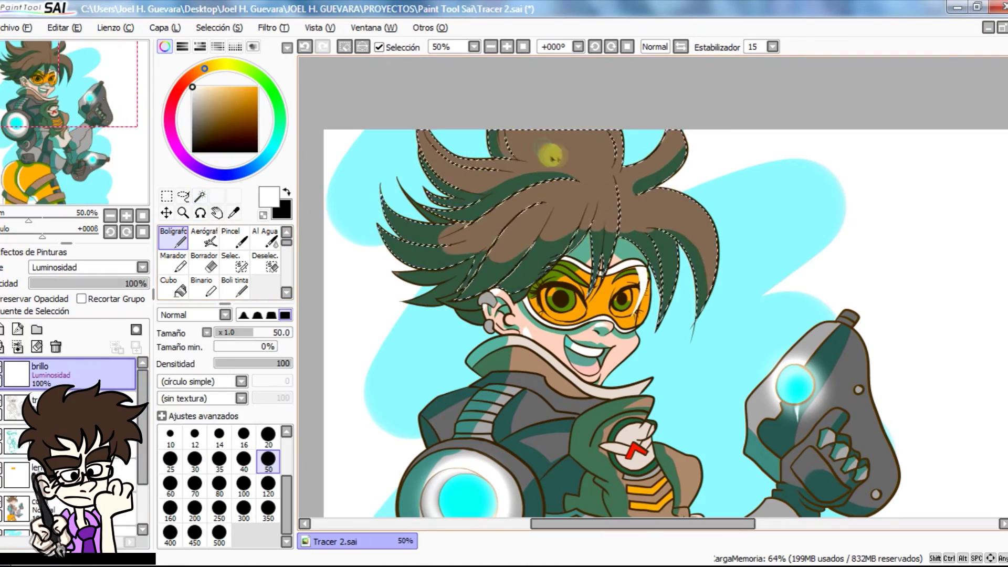
# Step: Paint white highlights along the edges of the upper hair locks and trim the left lock's highlight with a size 20 eraser
pyautogui.scroll(2, 484, 94)
pyautogui.moveTo(714, 165); pyautogui.dragTo(792, 92)
pyautogui.moveTo(768, 253); pyautogui.dragTo(958, 246)
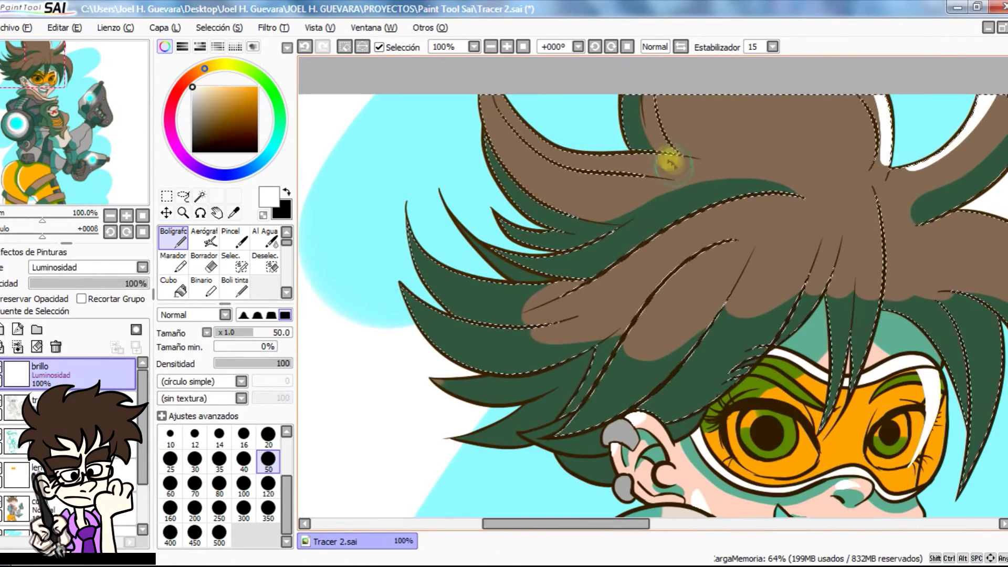
pyautogui.moveTo(599, 154); pyautogui.dragTo(489, 91)
pyautogui.press('e')
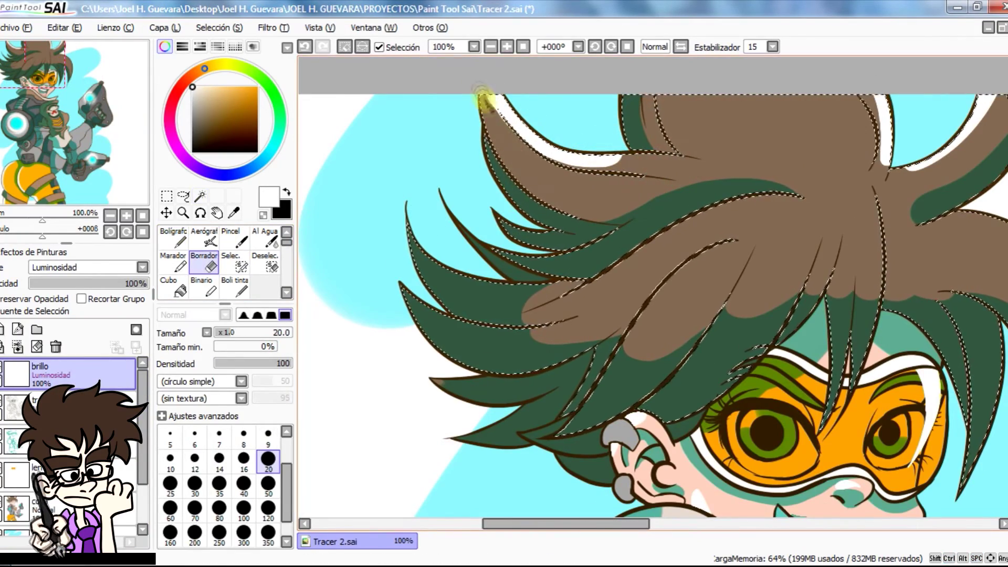
pyautogui.moveTo(605, 163); pyautogui.dragTo(625, 161)
pyautogui.moveTo(589, 231); pyautogui.dragTo(459, 198)
# Step: Paint a curved white size 50 highlight below the central hair line and erase the excess above it at size 20
pyautogui.press('n')
pyautogui.scroll(2, 452, 189)
pyautogui.moveTo(720, 183); pyautogui.dragTo(480, 248)
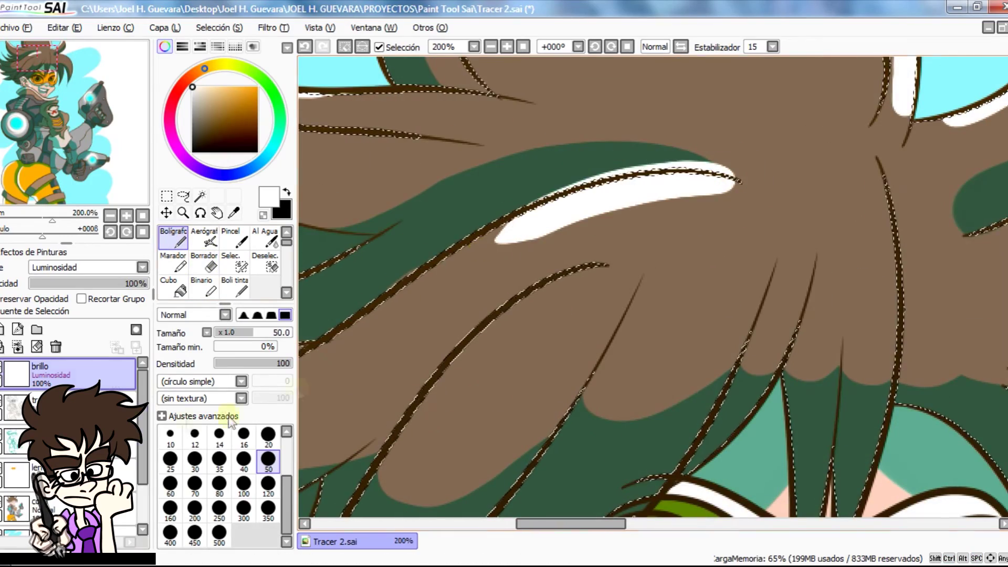
pyautogui.press('e')
pyautogui.moveTo(499, 210); pyautogui.dragTo(541, 186)
# Step: Paint a white highlight along the outer edge of the large right hair lock and trim it with the size 20 eraser
pyautogui.scroll(-5, 675, 158)
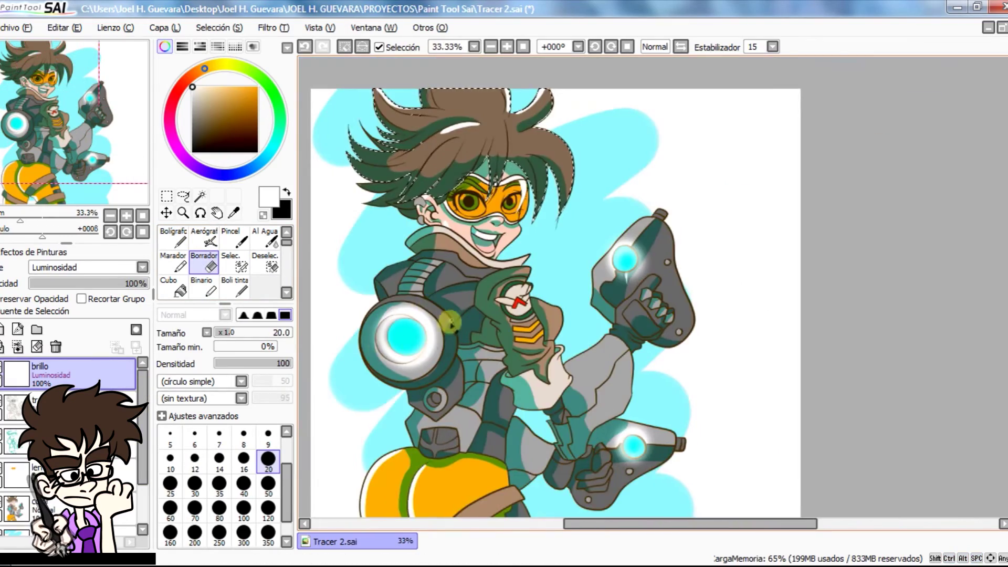
pyautogui.press('n')
pyautogui.scroll(2, 556, 152)
pyautogui.press('e')
pyautogui.scroll(3, 557, 153)
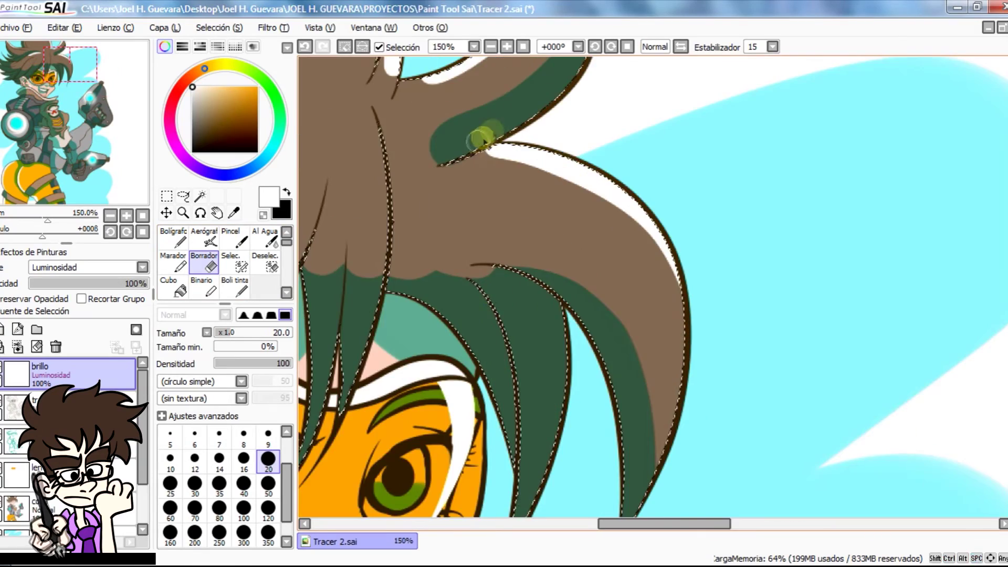
pyautogui.scroll(-5, 570, 256)
# Step: Erase the whole white glow around the upper pistol's round light with a size 350 eraser
pyautogui.scroll(5, 656, 279)
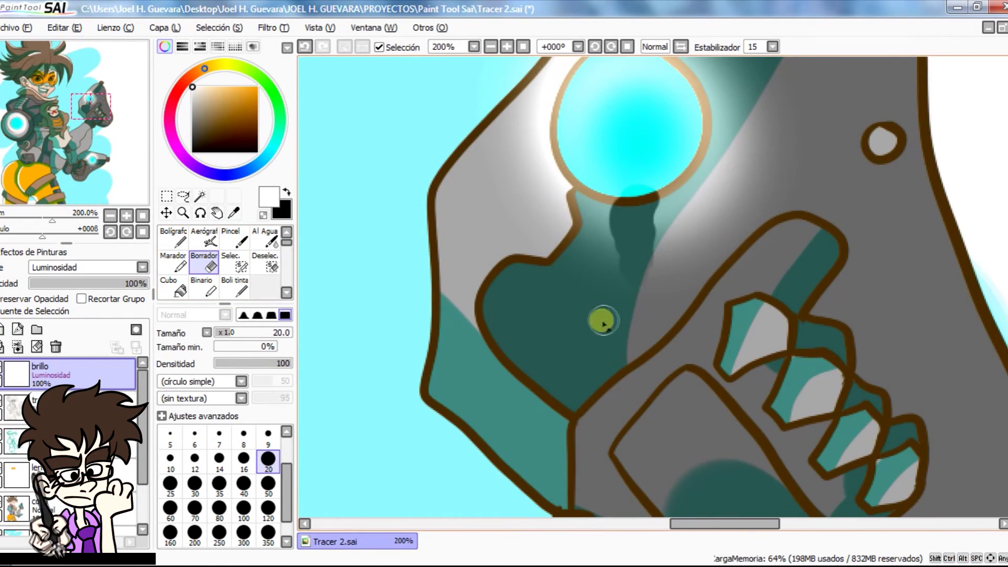
pyautogui.scroll(-4, 599, 294)
pyautogui.click(268, 535)
pyautogui.moveTo(644, 225); pyautogui.dragTo(608, 290)
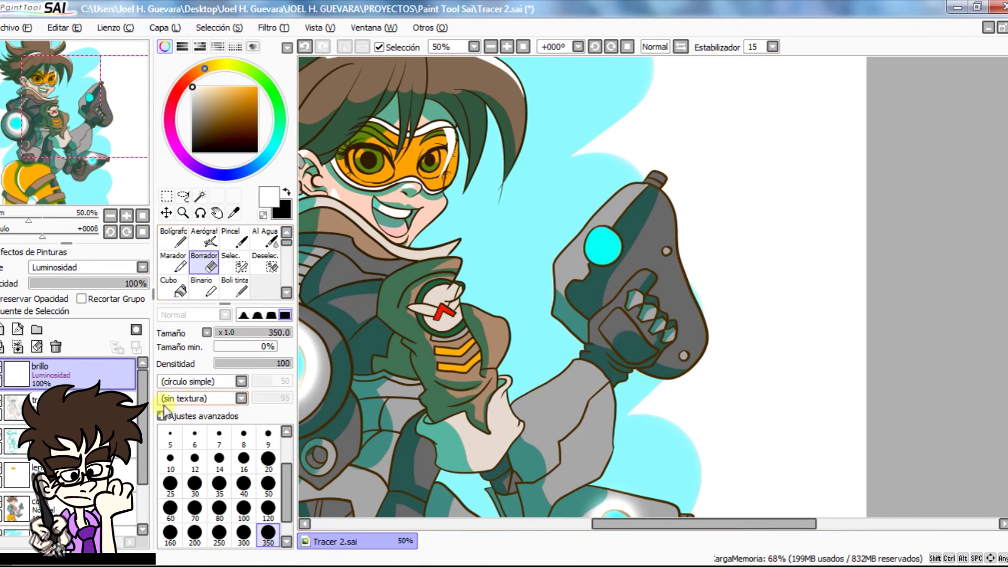
# Step: Paint a soft white size 160 glow over the upper pistol's round light and clear its center with a soft-edged size 120 eraser
pyautogui.click(267, 509)
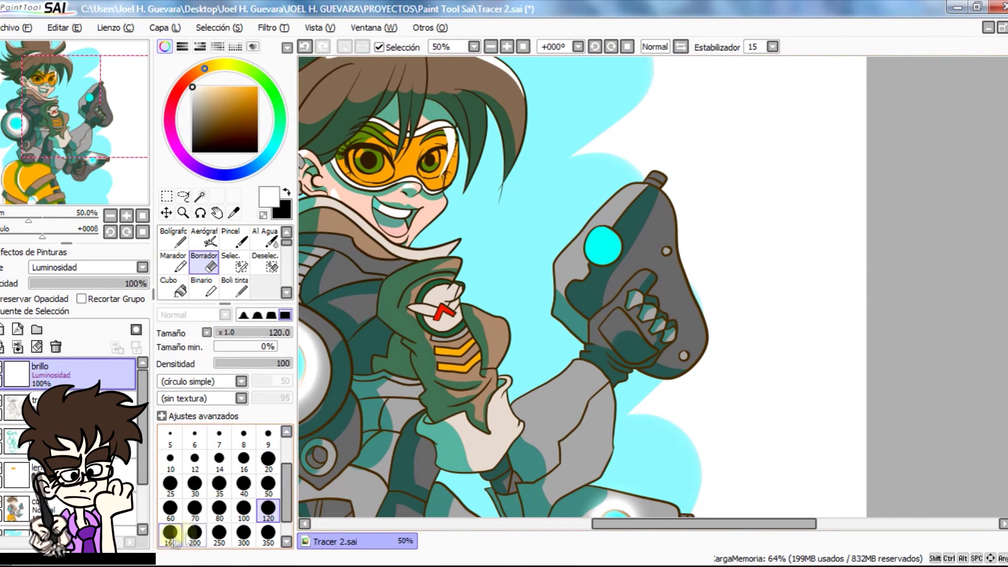
pyautogui.press('n')
pyautogui.click(243, 315)
pyautogui.click(606, 246)
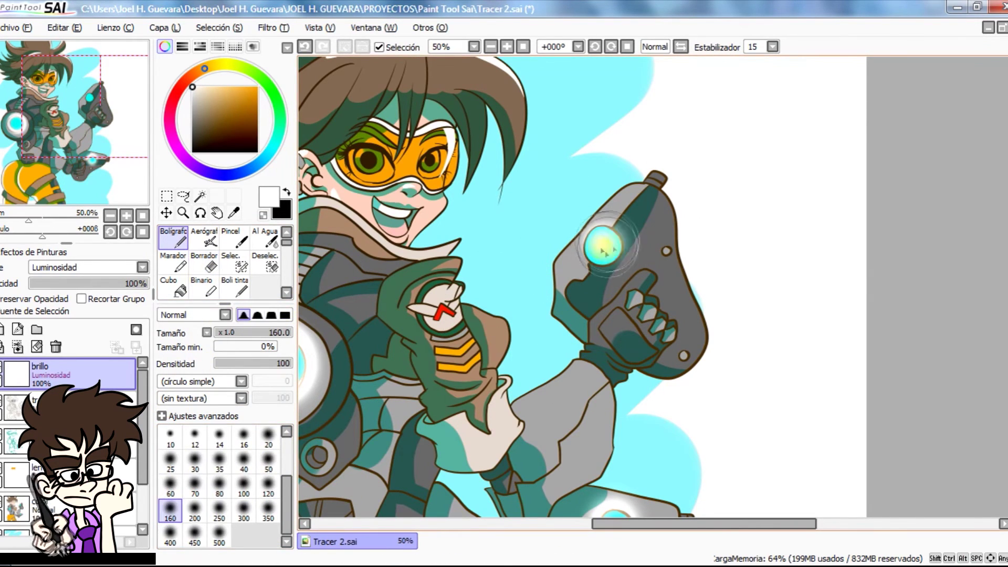
pyautogui.press('e')
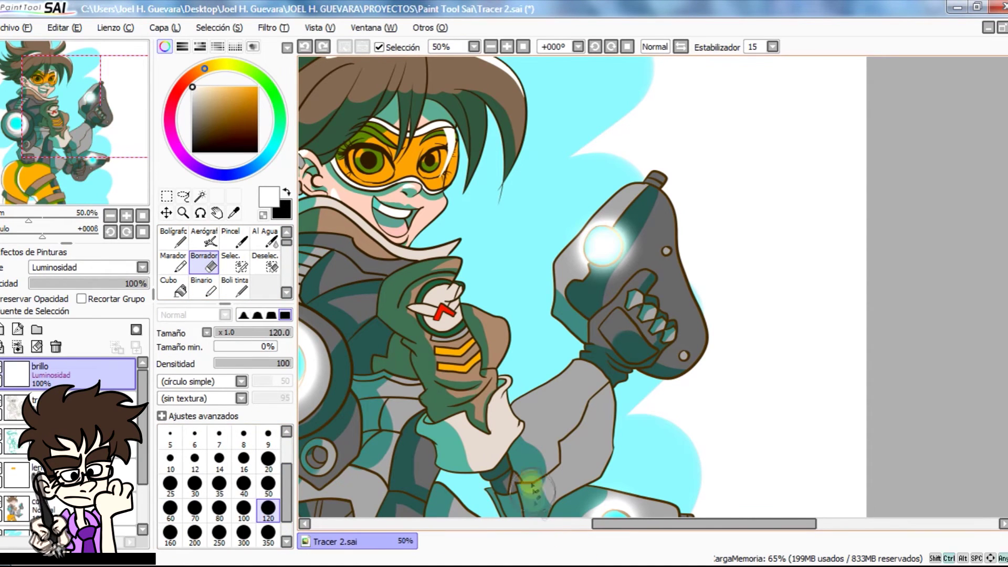
pyautogui.hotkey('ctrl', 'z')
pyautogui.click(244, 315)
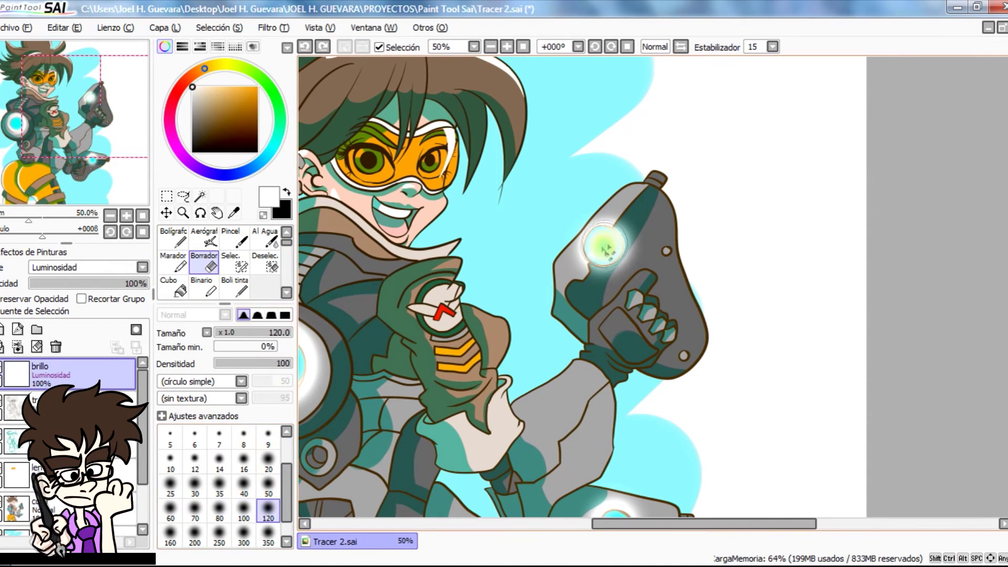
pyautogui.scroll(-3, 610, 409)
pyautogui.scroll(5, 536, 254)
# Step: Select both shoulder plates and the sleeve's elbow area on the line art layer with the Magic Wand
pyautogui.click(200, 196)
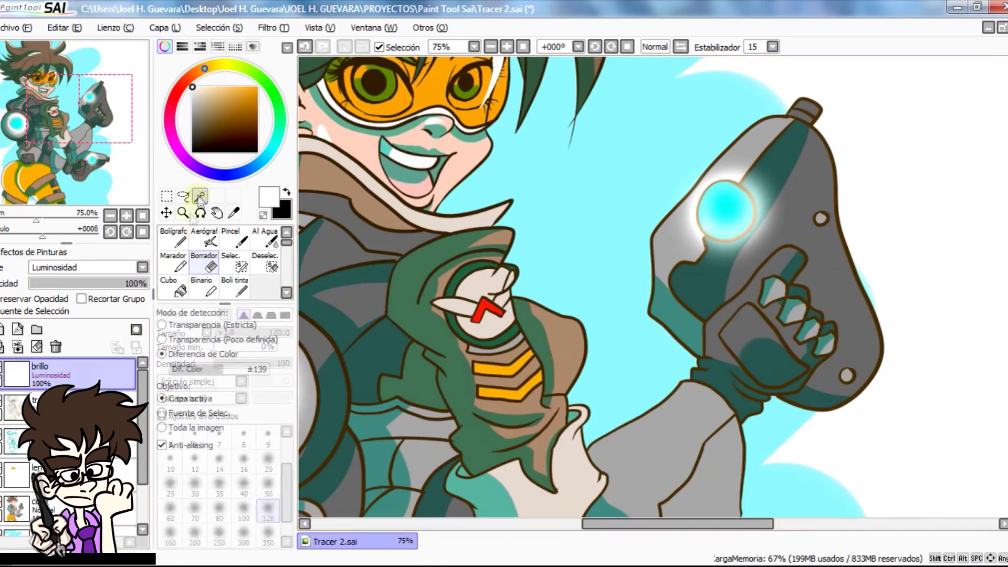
pyautogui.click(78, 405)
pyautogui.click(559, 346)
pyautogui.moveTo(453, 294); pyautogui.dragTo(594, 263)
pyautogui.click(344, 237)
pyautogui.click(486, 220)
pyautogui.moveTo(488, 353); pyautogui.dragTo(570, 274)
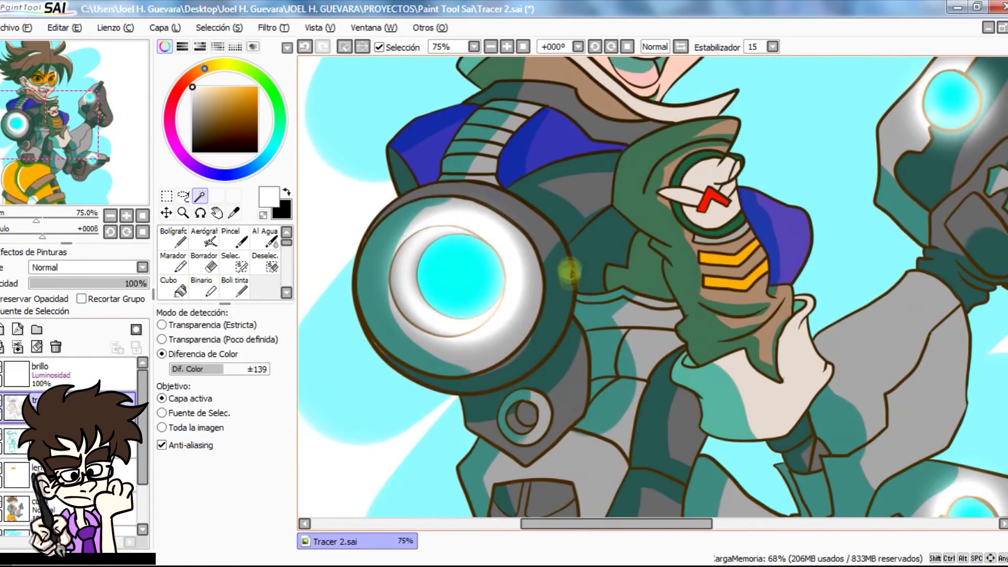
# Step: Add the round chest device's outer rim, the small ring below it and the forearm armour to the Magic Wand selection
pyautogui.click(565, 276)
pyautogui.moveTo(573, 397); pyautogui.dragTo(534, 309)
pyautogui.click(502, 336)
pyautogui.moveTo(656, 310); pyautogui.dragTo(510, 286)
pyautogui.click(702, 263)
pyautogui.moveTo(630, 368); pyautogui.dragTo(676, 273)
pyautogui.click(606, 333)
pyautogui.moveTo(583, 210); pyautogui.dragTo(637, 462)
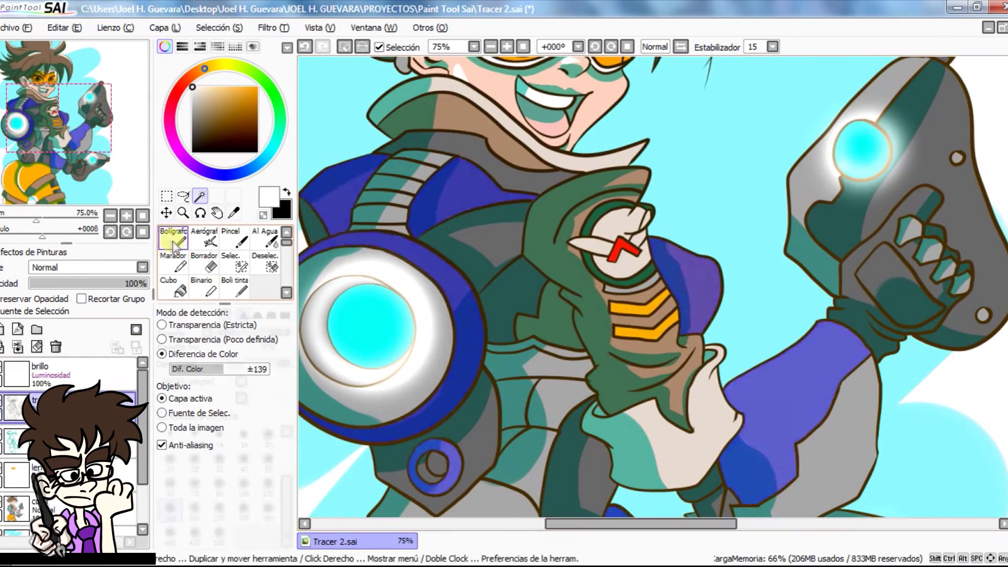
# Step: Paint hard-edged white size 50 reflections on the brillo layer across the shoulder plates and device rim, trimming them with the eraser
pyautogui.click(176, 241)
pyautogui.click(79, 374)
pyautogui.click(285, 315)
pyautogui.click(268, 462)
pyautogui.moveTo(338, 150)
pyautogui.mouseDown()
pyautogui.moveTo(438, 163)
pyautogui.moveTo(428, 250)
pyautogui.mouseUp()
pyautogui.moveTo(375, 309)
pyautogui.mouseDown()
pyautogui.moveTo(429, 263)
pyautogui.moveTo(469, 257)
pyautogui.mouseUp()
pyautogui.moveTo(589, 178); pyautogui.dragTo(546, 317)
pyautogui.moveTo(556, 156); pyautogui.dragTo(502, 365)
pyautogui.click(203, 262)
pyautogui.moveTo(557, 321)
pyautogui.mouseDown()
pyautogui.moveTo(535, 293)
pyautogui.moveTo(549, 315)
pyautogui.mouseUp()
pyautogui.moveTo(533, 273); pyautogui.dragTo(544, 287)
pyautogui.moveTo(583, 430)
pyautogui.mouseDown()
pyautogui.moveTo(448, 259)
pyautogui.moveTo(372, 330)
pyautogui.mouseUp()
pyautogui.click(173, 239)
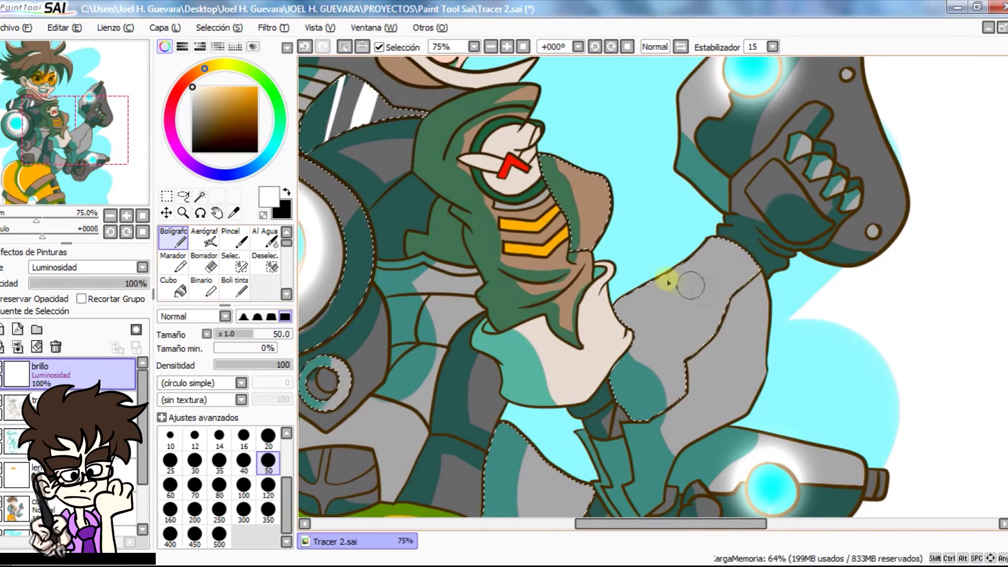
pyautogui.moveTo(658, 275); pyautogui.dragTo(658, 422)
pyautogui.moveTo(666, 479); pyautogui.dragTo(640, 221)
pyautogui.moveTo(594, 395); pyautogui.dragTo(601, 453)
pyautogui.hotkey('ctrl', 'z')
pyautogui.hotkey('ctrl', 'z')
pyautogui.hotkey('ctrl', 'z')
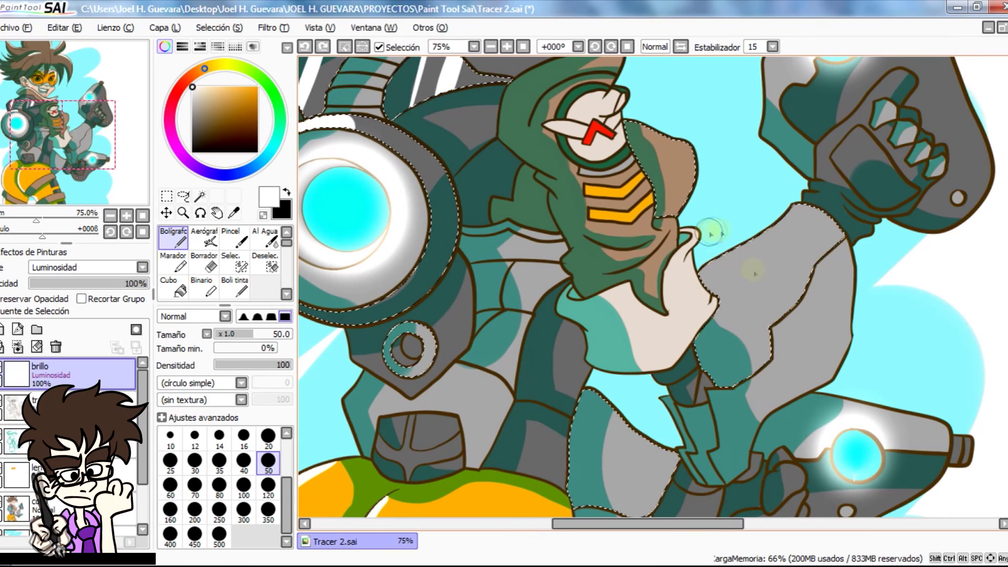
# Step: Paint white size 50 reflection stripes across both forearms, the small ring and the sleeve's elbow edge, and clear the selection
pyautogui.moveTo(710, 232); pyautogui.dragTo(768, 381)
pyautogui.moveTo(757, 223); pyautogui.dragTo(779, 447)
pyautogui.moveTo(637, 400); pyautogui.dragTo(690, 319)
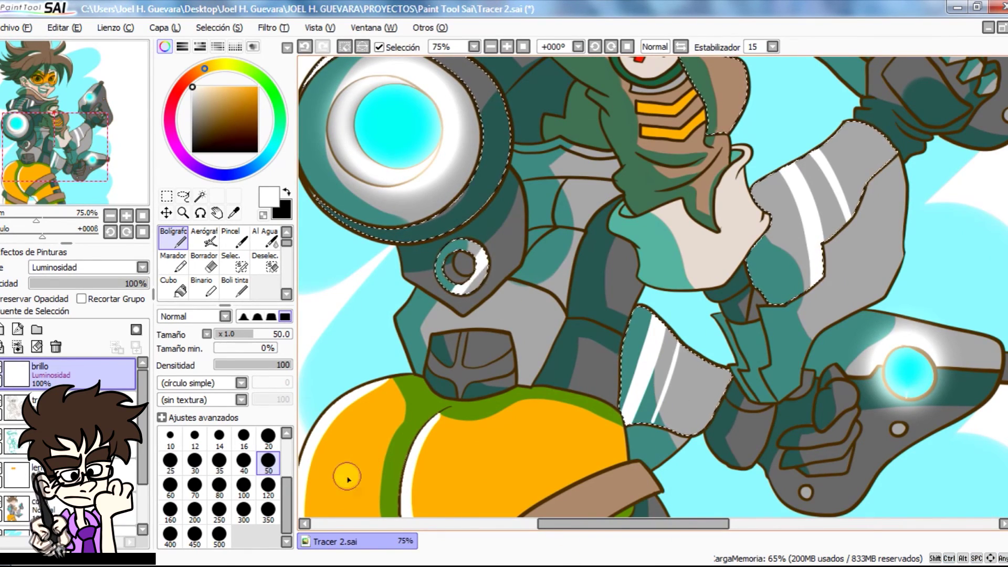
pyautogui.moveTo(562, 329); pyautogui.dragTo(578, 441)
pyautogui.moveTo(491, 317); pyautogui.dragTo(460, 399)
pyautogui.moveTo(634, 497); pyautogui.dragTo(457, 393)
pyautogui.moveTo(604, 68)
pyautogui.mouseDown()
pyautogui.moveTo(645, 236)
pyautogui.moveTo(757, 272)
pyautogui.mouseUp()
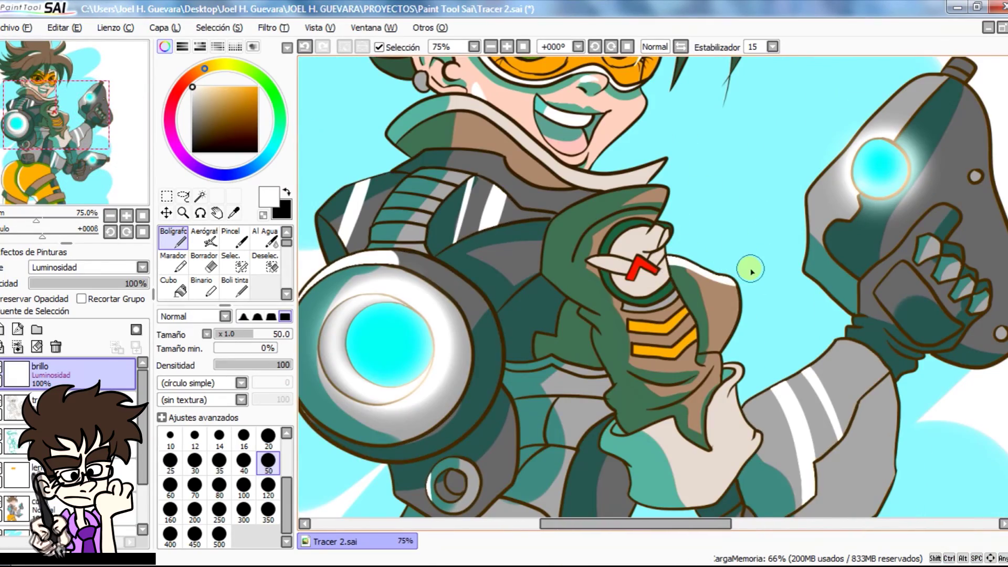
# Step: Select the brown hair area on the line art layer with the Magic Wand and return to the brillo layer
pyautogui.keyDown('ctrl'); pyautogui.keyDown('alt'); pyautogui.click(657, 350); pyautogui.keyUp('alt'); pyautogui.keyUp('ctrl')
pyautogui.keyDown('ctrl'); pyautogui.keyDown('alt'); pyautogui.click(656, 350); pyautogui.keyUp('alt'); pyautogui.keyUp('ctrl')
pyautogui.moveTo(637, 371); pyautogui.dragTo(742, 358)
pyautogui.click(84, 401)
pyautogui.click(200, 196)
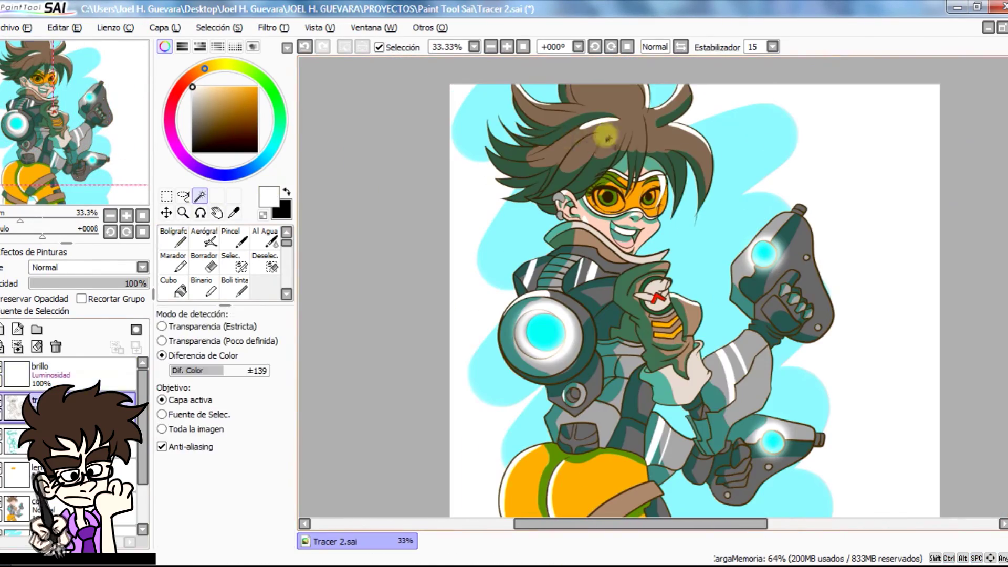
pyautogui.click(612, 113)
pyautogui.click(84, 374)
# Step: Paint a curved white size 12 highlight under the second hair line above the goggles and trim it with a size 9 eraser
pyautogui.click(174, 238)
pyautogui.keyDown('ctrl'); pyautogui.click(590, 154); pyautogui.keyUp('ctrl')
pyautogui.keyDown('ctrl'); pyautogui.click(590, 154); pyautogui.keyUp('ctrl')
pyautogui.keyDown('ctrl'); pyautogui.click(591, 154); pyautogui.keyUp('ctrl')
pyautogui.click(195, 437)
pyautogui.keyDown('ctrl'); pyautogui.click(598, 257); pyautogui.keyUp('ctrl')
pyautogui.keyDown('ctrl'); pyautogui.click(598, 257); pyautogui.keyUp('ctrl')
pyautogui.moveTo(544, 272); pyautogui.dragTo(743, 164)
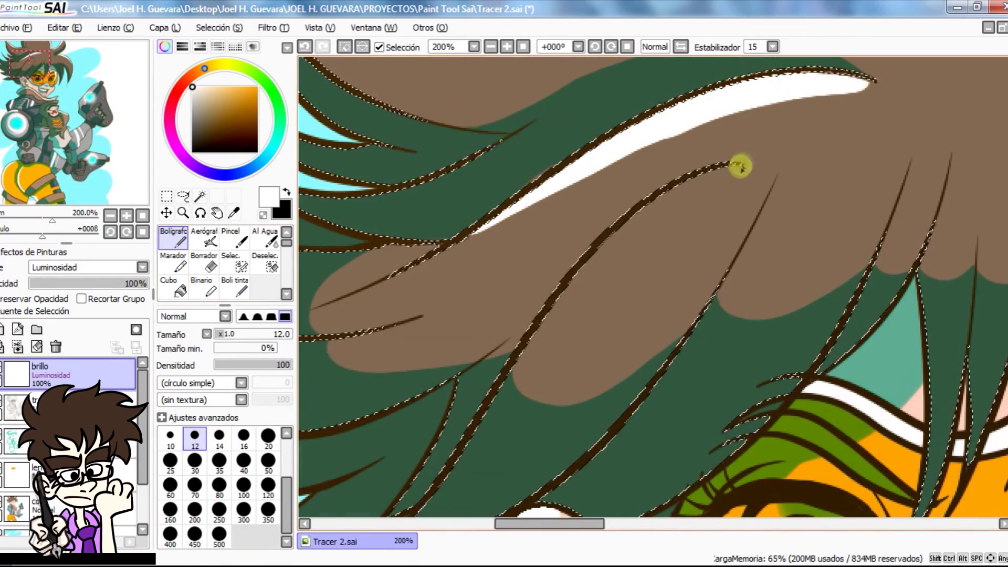
pyautogui.moveTo(740, 167)
pyautogui.mouseDown()
pyautogui.moveTo(574, 274)
pyautogui.moveTo(677, 181)
pyautogui.moveTo(543, 317)
pyautogui.mouseUp()
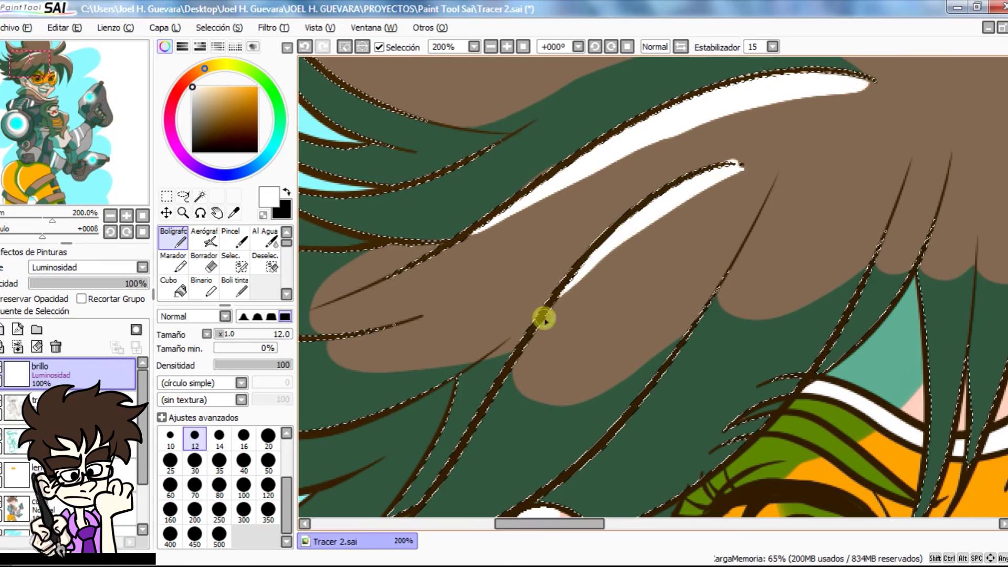
pyautogui.press('e')
pyautogui.click(268, 438)
pyautogui.click(727, 160)
pyautogui.moveTo(624, 297); pyautogui.dragTo(682, 209)
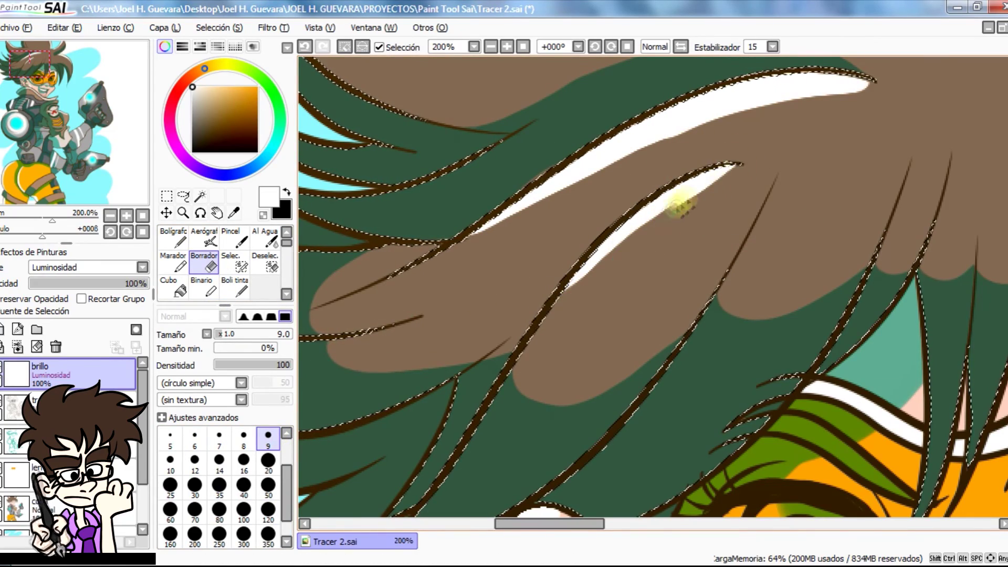
# Step: Open the Hue and Saturation adjustment for the Multiplicar shadow layer and shift its hue to -80
pyautogui.scroll(-5, 630, 308)
pyautogui.moveTo(754, 464); pyautogui.dragTo(599, 306)
pyautogui.click(79, 441)
pyautogui.click(318, 29)
pyautogui.moveTo(274, 28)
pyautogui.click(286, 46)
pyautogui.moveTo(201, 66); pyautogui.dragTo(357, 84)
pyautogui.moveTo(255, 73); pyautogui.dragTo(131, 68)
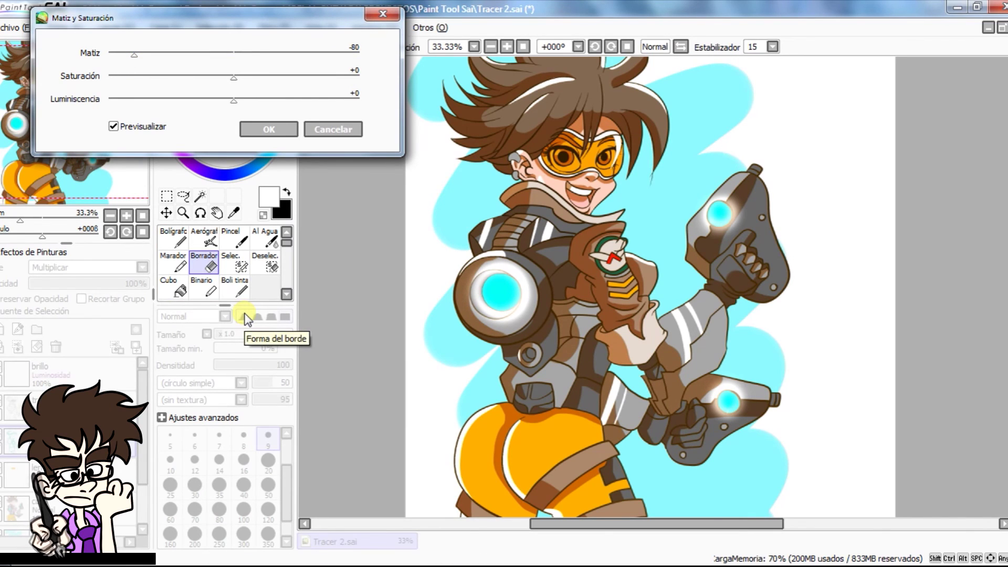